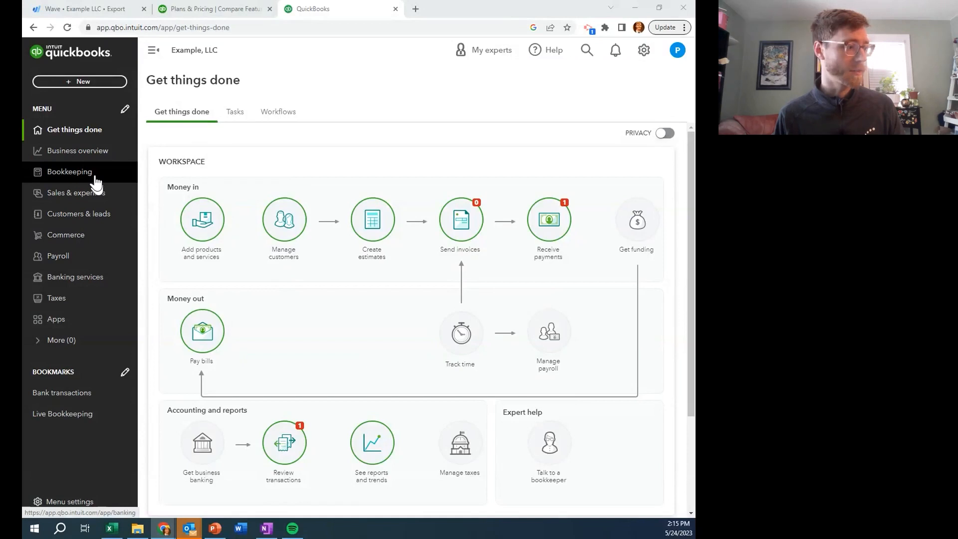
# - Open the bank transactions under Bookkeeping and widen the Assign To column so the full category names fit
pyautogui.moveTo(282, 451)
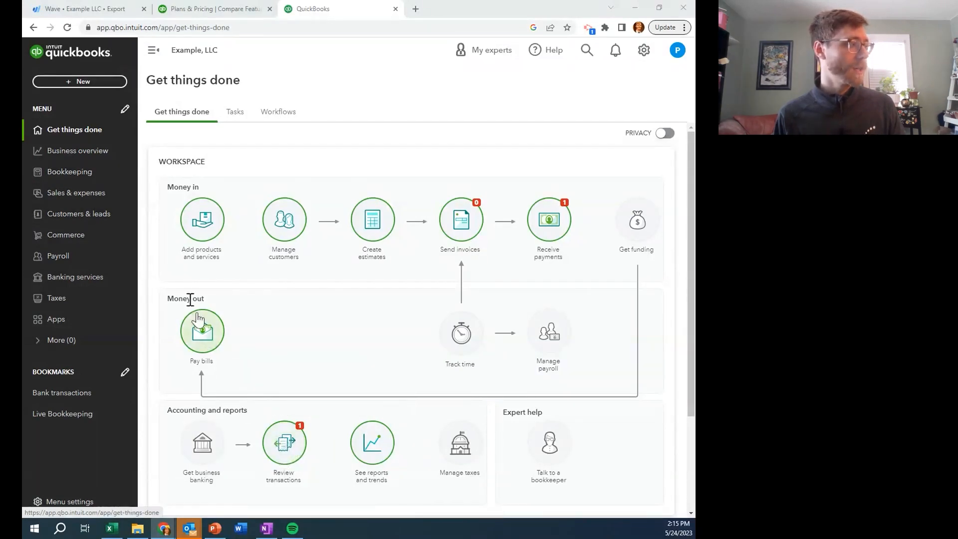
pyautogui.click(103, 180)
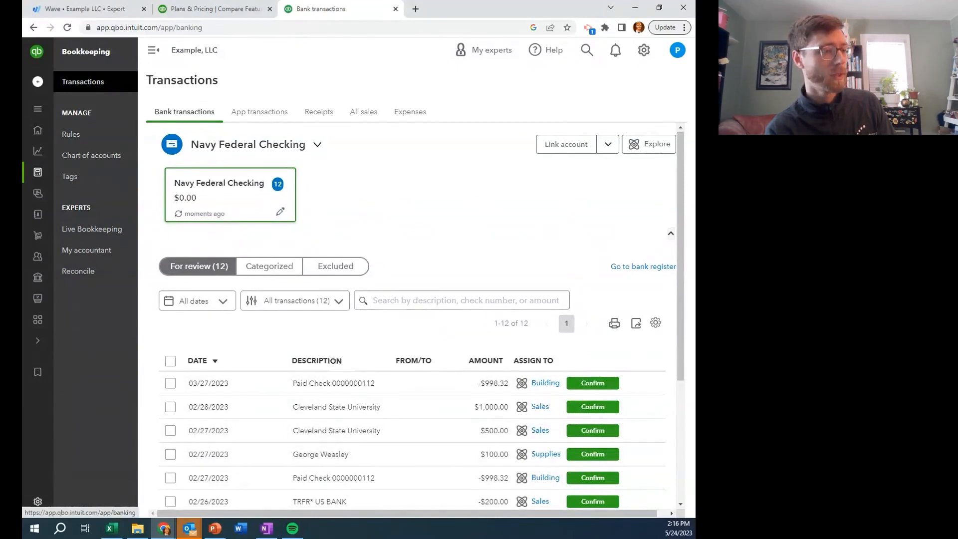
pyautogui.scroll(-1, 328, 349)
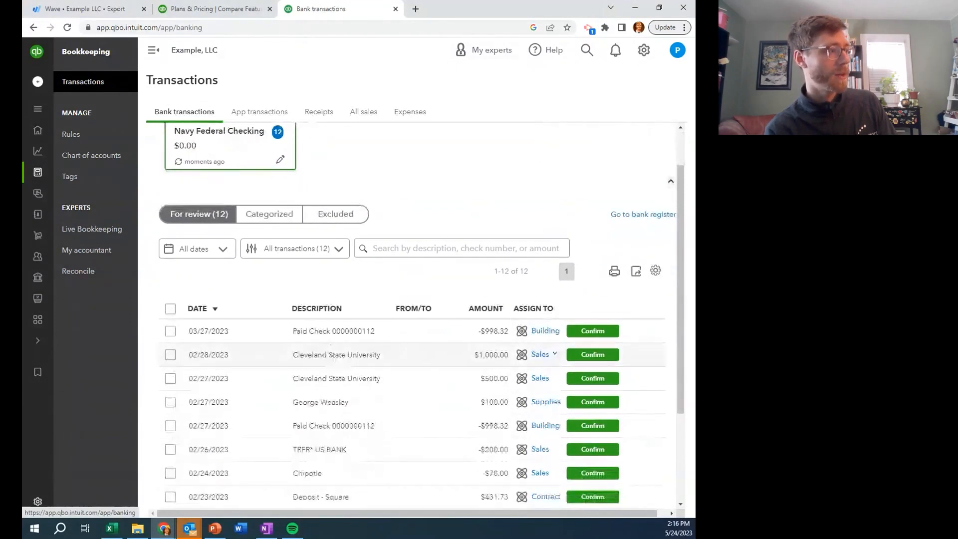
pyautogui.scroll(-1, 215, 228)
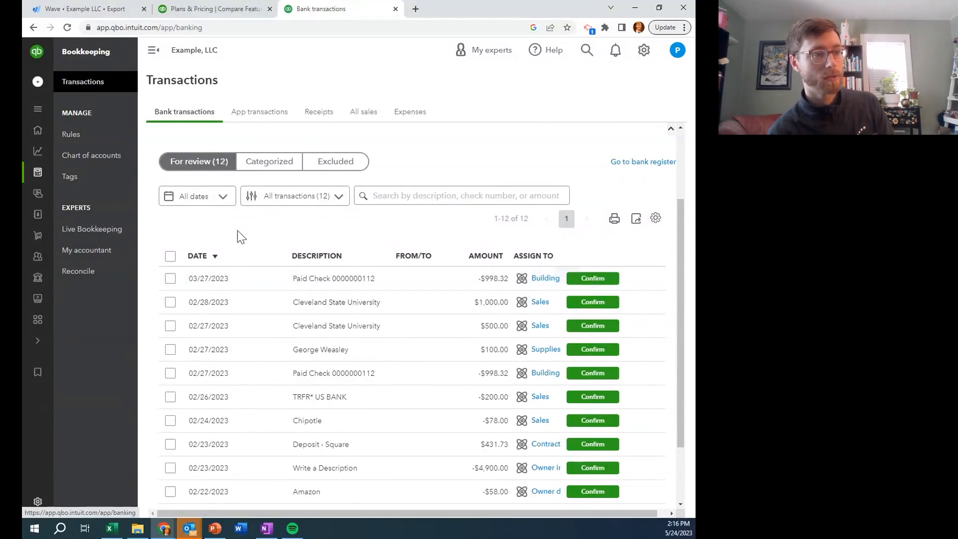
pyautogui.moveTo(563, 256); pyautogui.dragTo(611, 260)
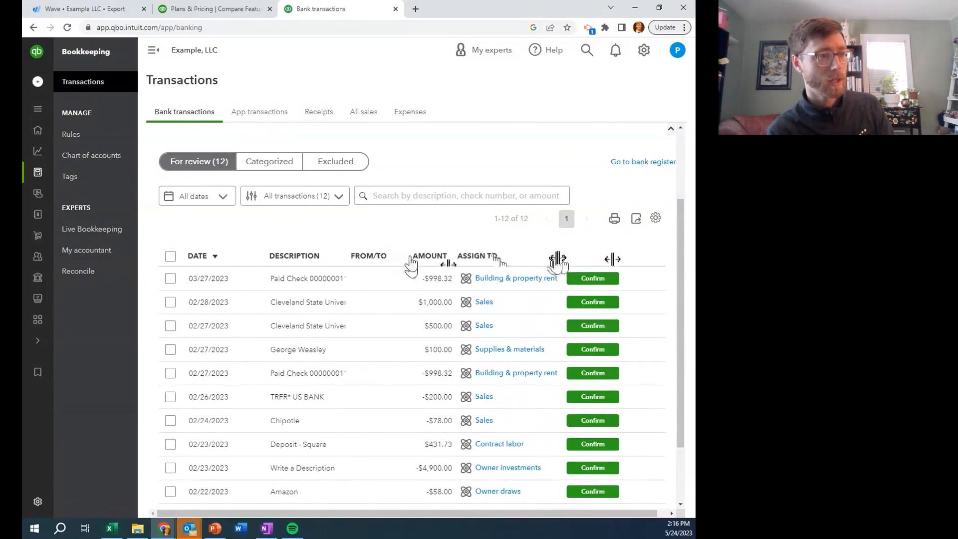
pyautogui.moveTo(557, 258); pyautogui.dragTo(561, 265)
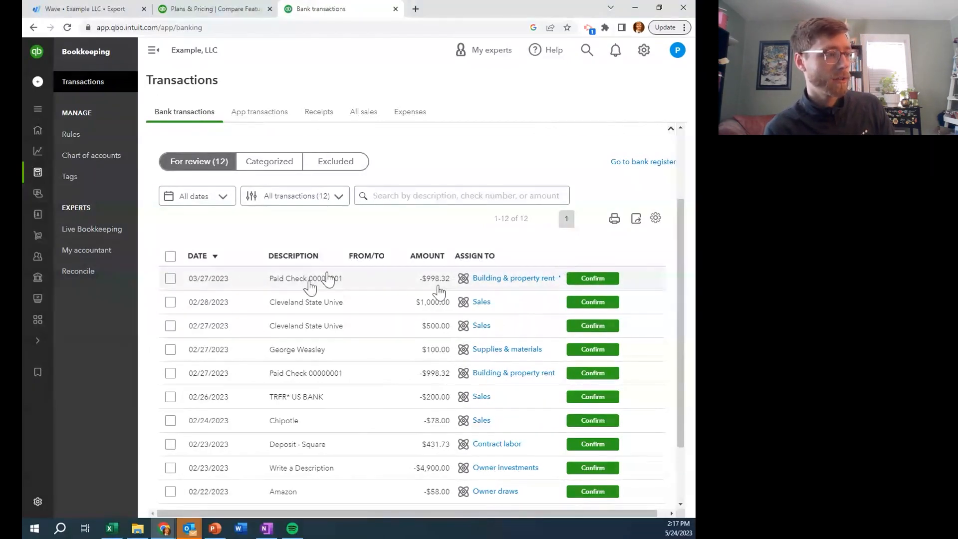
# - Add a new vendor with the company name Landlord LLC to the 03/27/2023 paid check transaction and save it
pyautogui.click(380, 285)
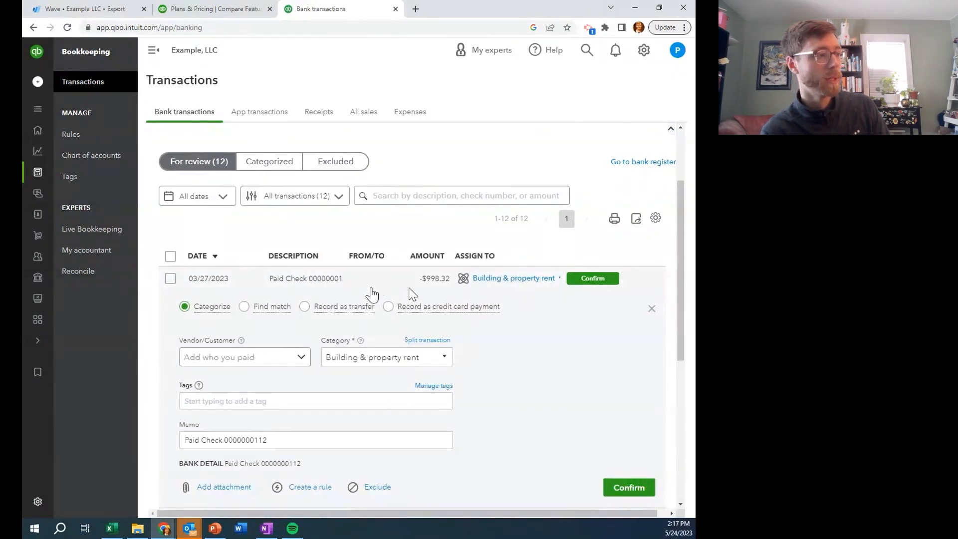
pyautogui.scroll(-1, 372, 295)
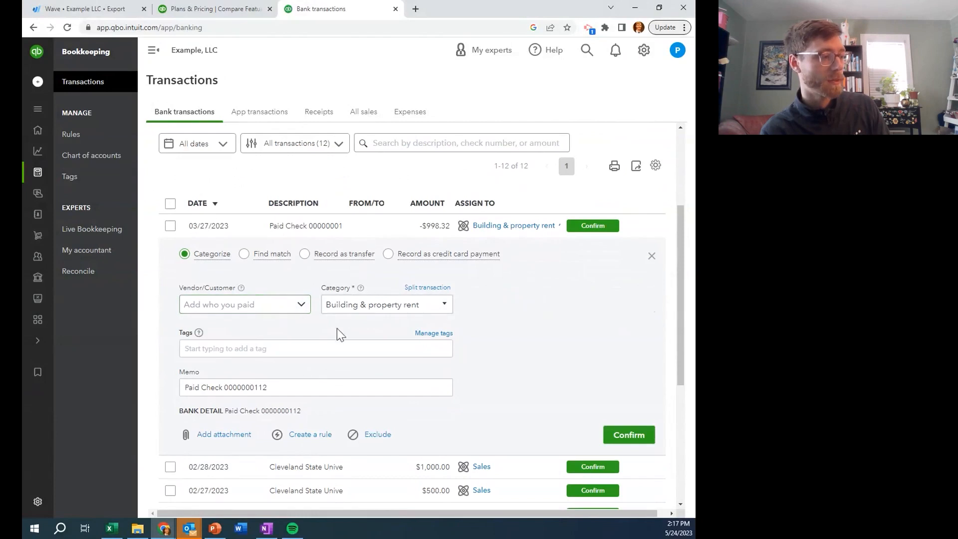
pyautogui.click(301, 307)
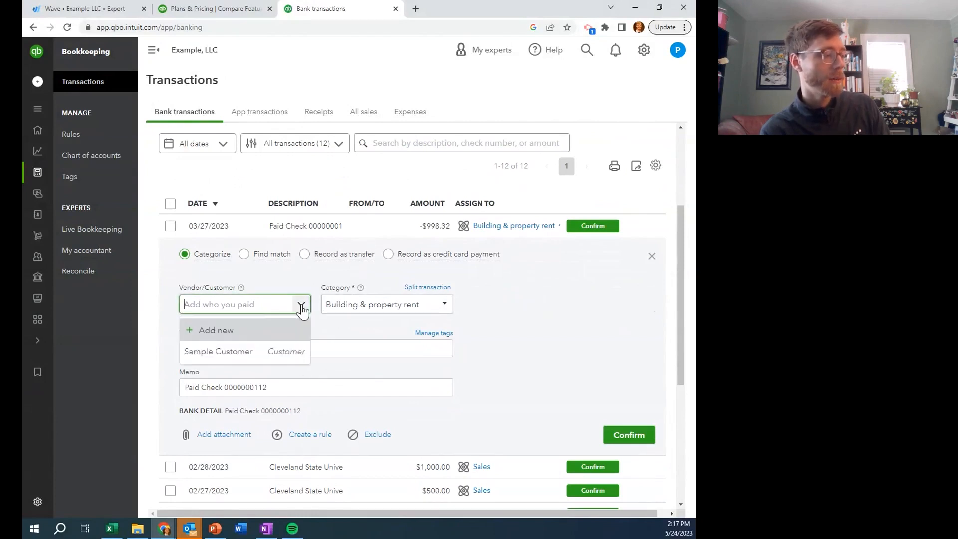
pyautogui.click(251, 330)
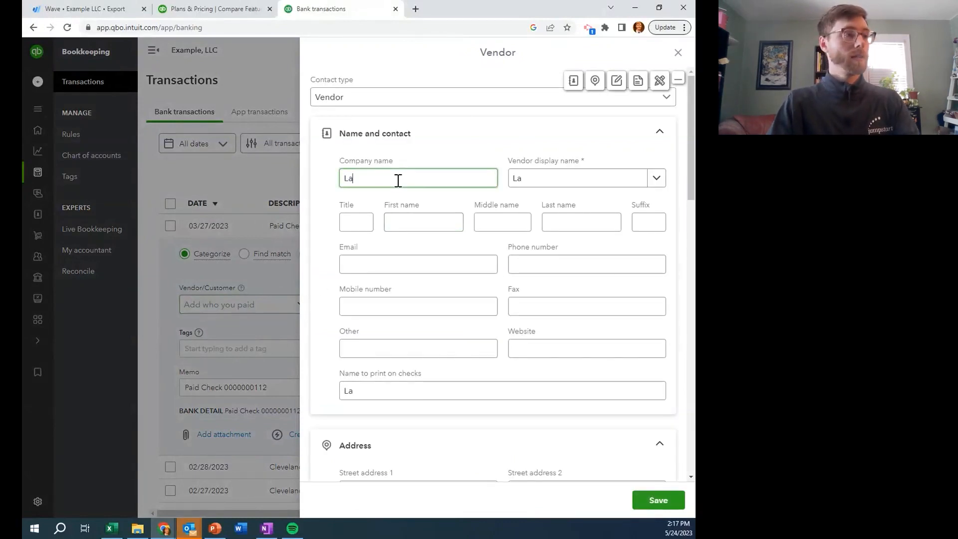
pyautogui.write('Landlord LLC')
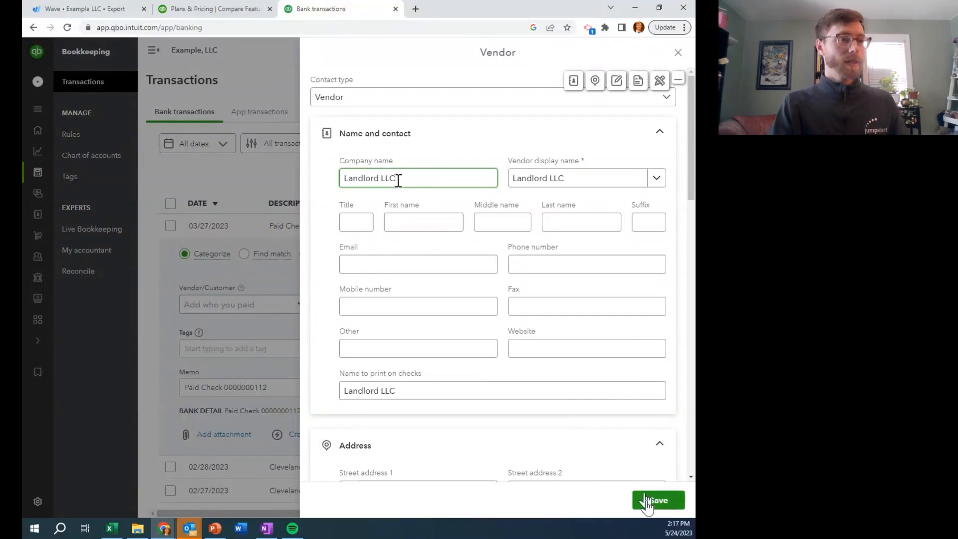
pyautogui.scroll(-5, 456, 335)
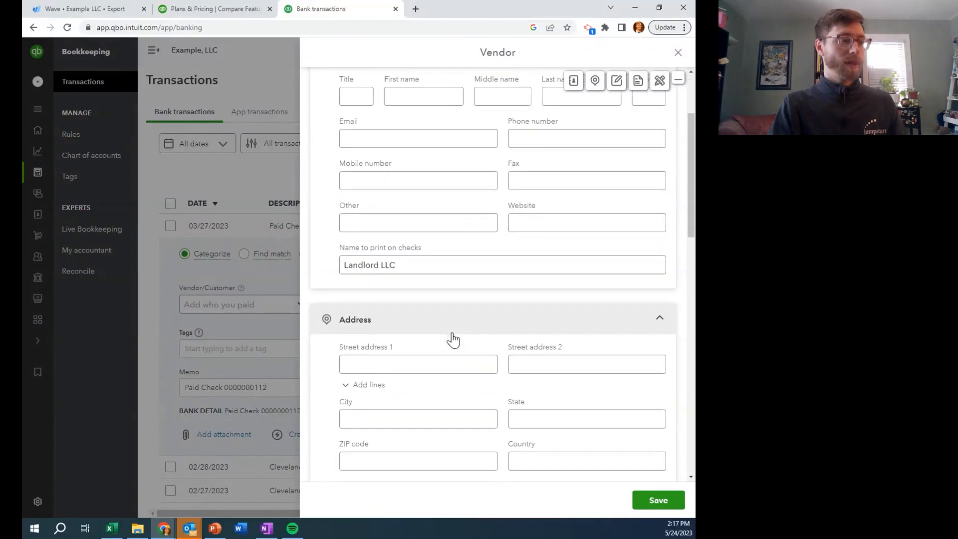
pyautogui.scroll(5, 453, 332)
pyautogui.scroll(-3, 453, 332)
pyautogui.scroll(-5, 452, 332)
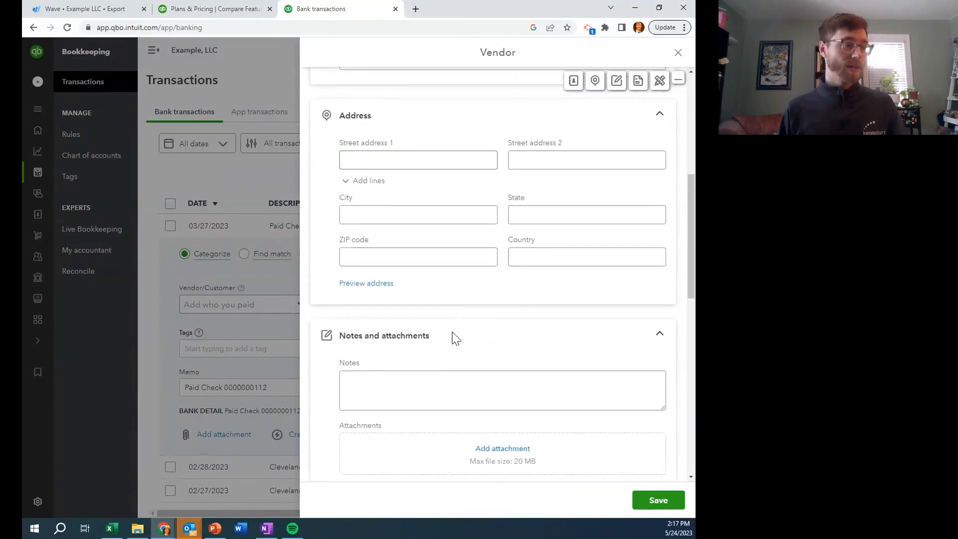
pyautogui.scroll(-2, 452, 331)
pyautogui.scroll(10, 452, 332)
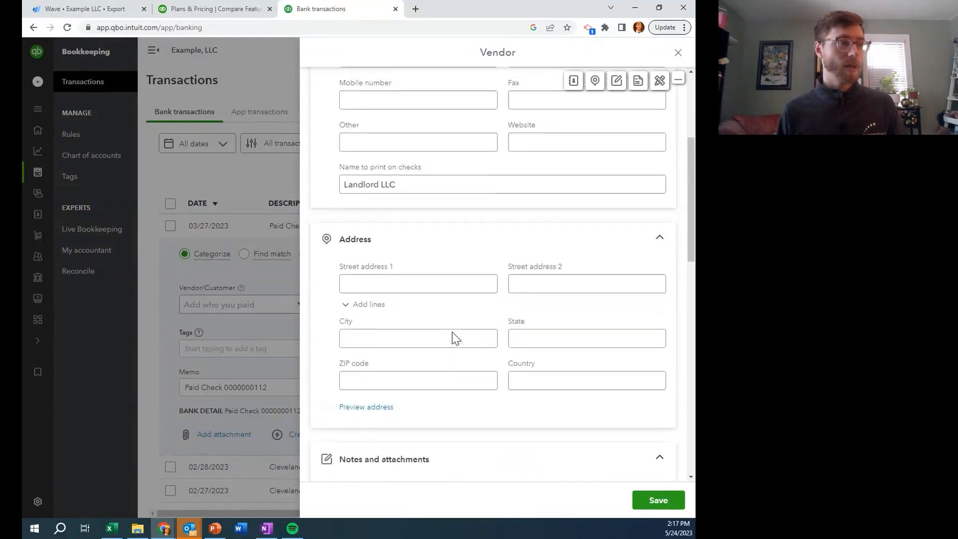
pyautogui.click(645, 500)
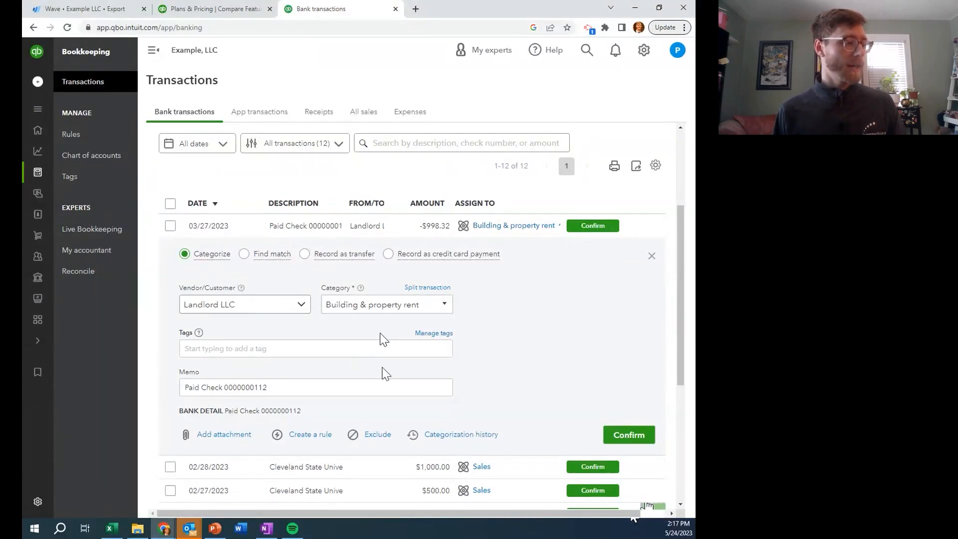
# - Append a hyphen separator to the end of the 03/27/2023 check's memo
pyautogui.click(325, 344)
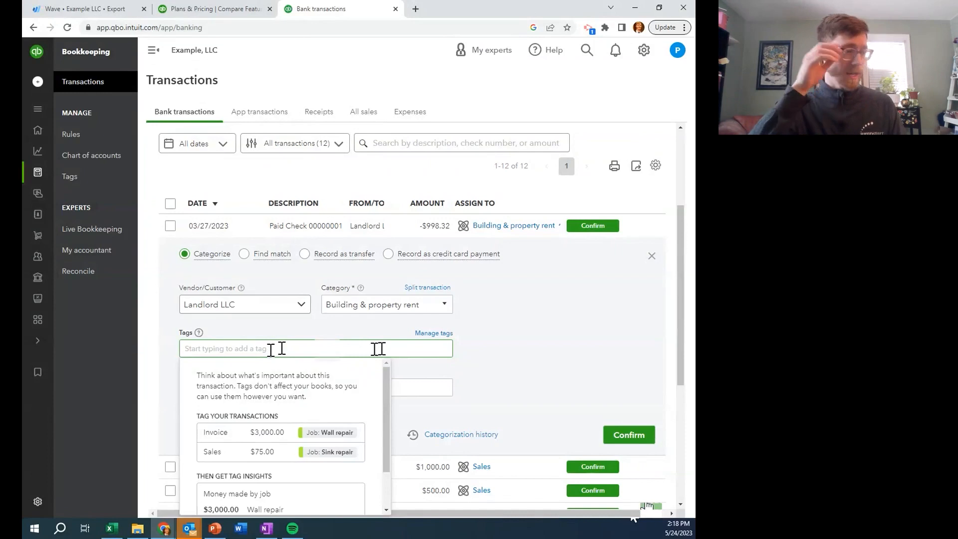
pyautogui.click(485, 364)
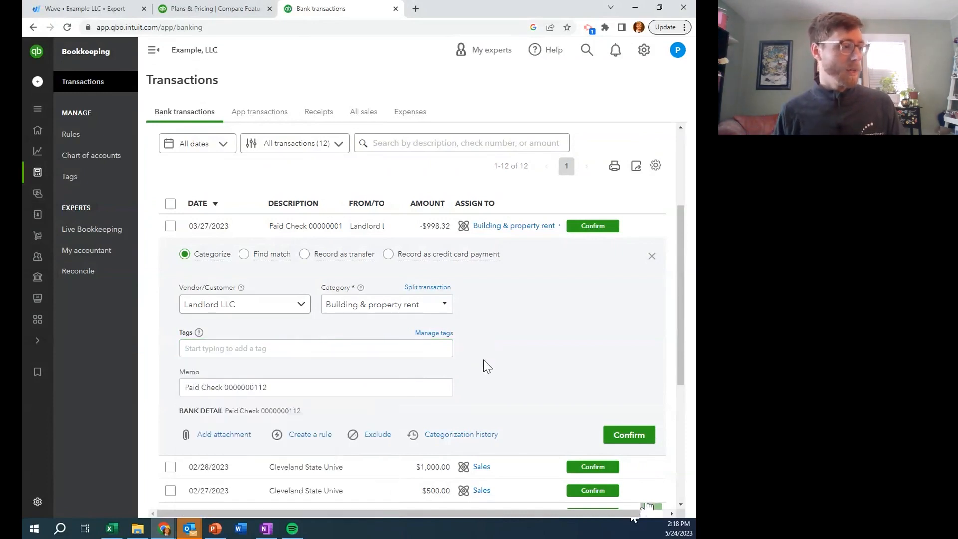
pyautogui.click(306, 387)
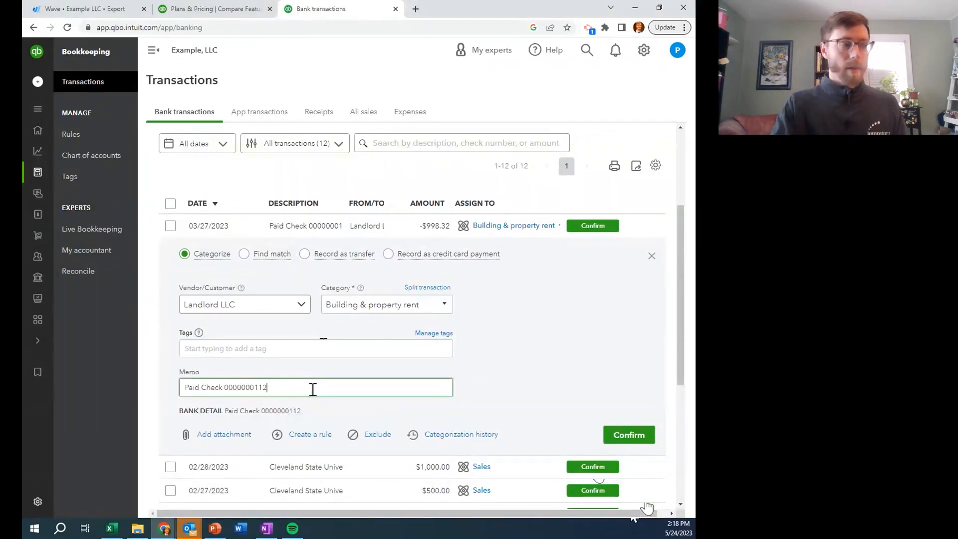
pyautogui.write('- ')
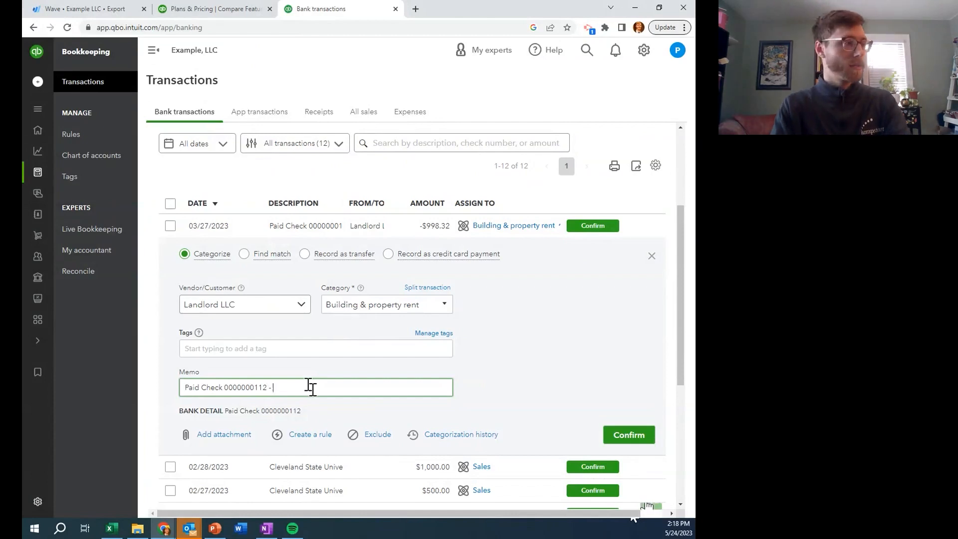
pyautogui.write('March Rent')
pyautogui.press('BackSpace')
pyautogui.press('BackSpace')
pyautogui.press('BackSpace')
pyautogui.press('BackSpace')
pyautogui.press('BackSpace')
pyautogui.press('BackSpace')
pyautogui.press('BackSpace')
pyautogui.press('BackSpace')
pyautogui.press('BackSpace')
pyautogui.press('BackSpace')
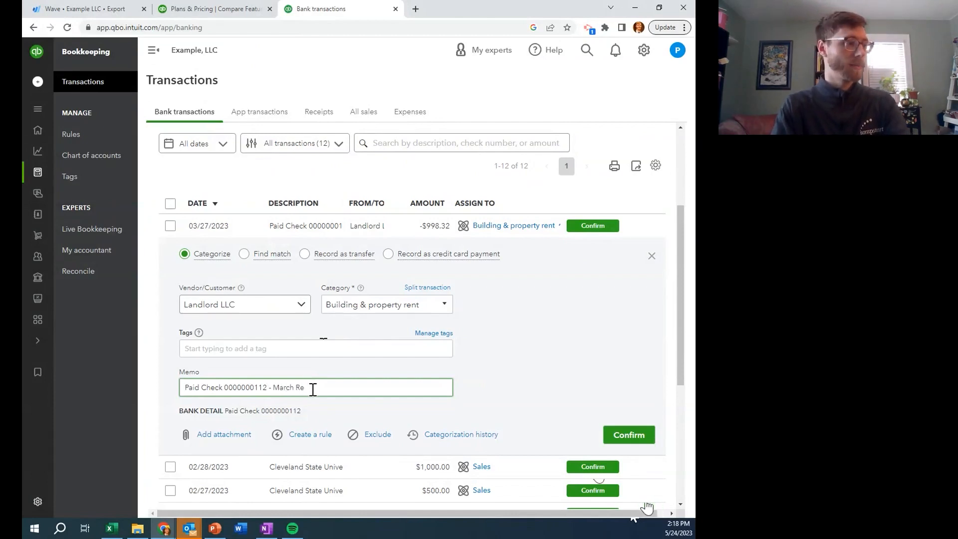
# - Complete the check's memo with "April Rent" and confirm the transaction under Building & property rent
pyautogui.write('April Rent')
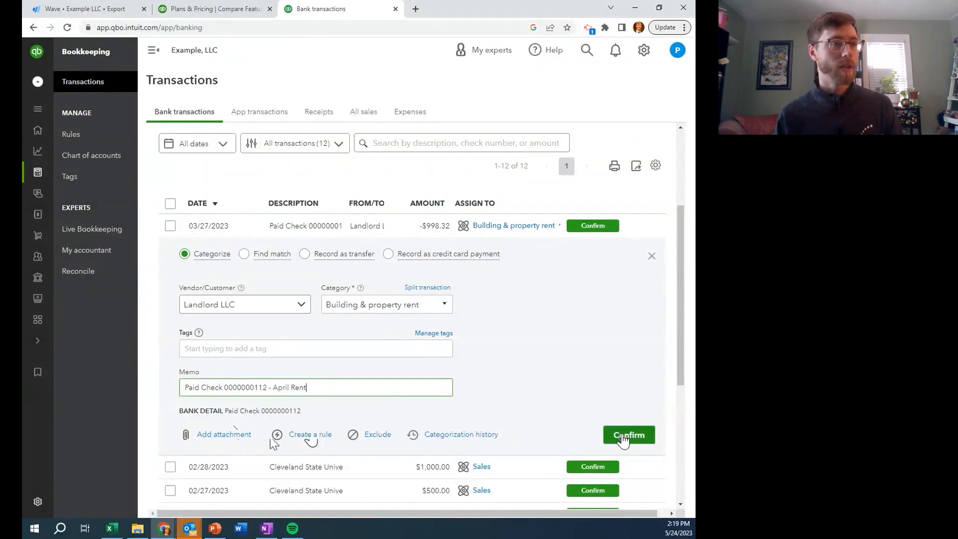
pyautogui.click(626, 435)
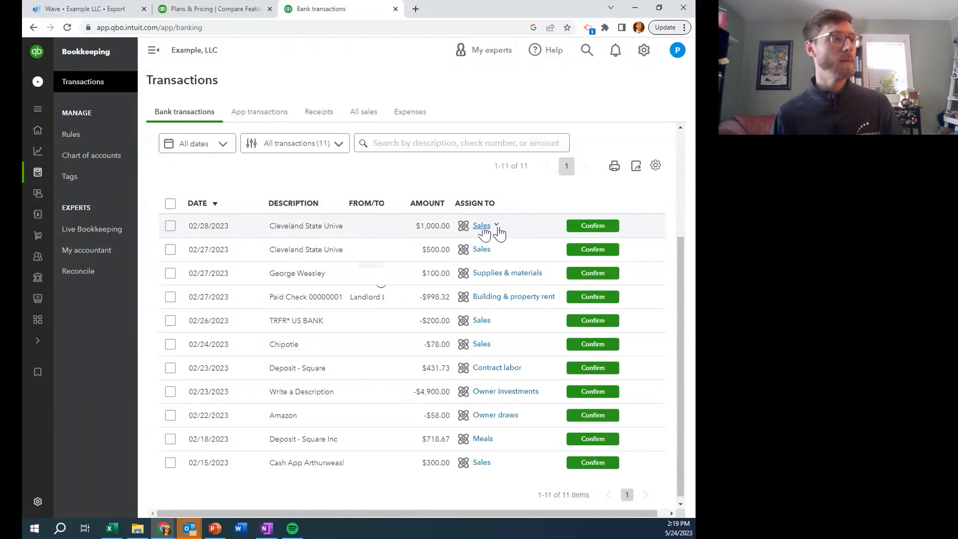
# - Start adding a new category named Consulting for the 02/28/2023 Cleveland State University deposit
pyautogui.click(374, 233)
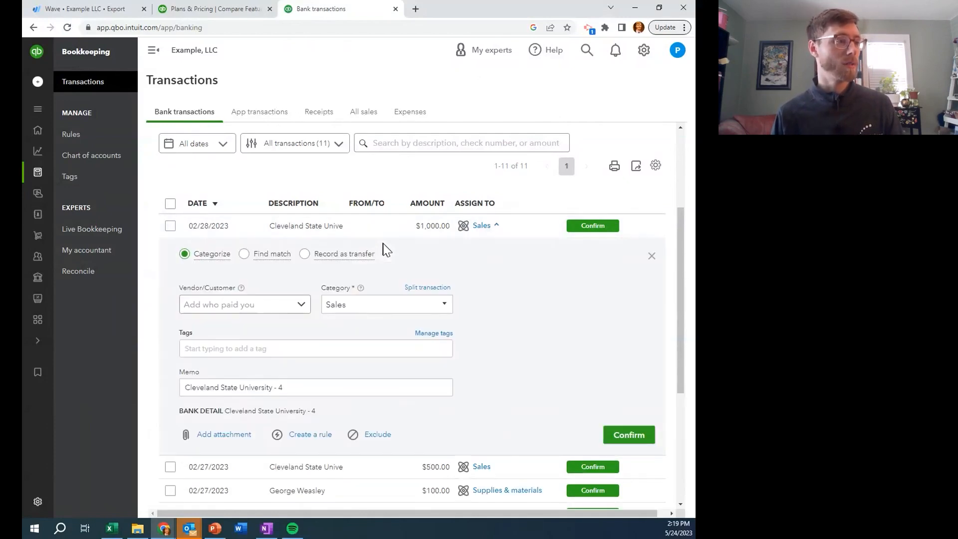
pyautogui.click(440, 310)
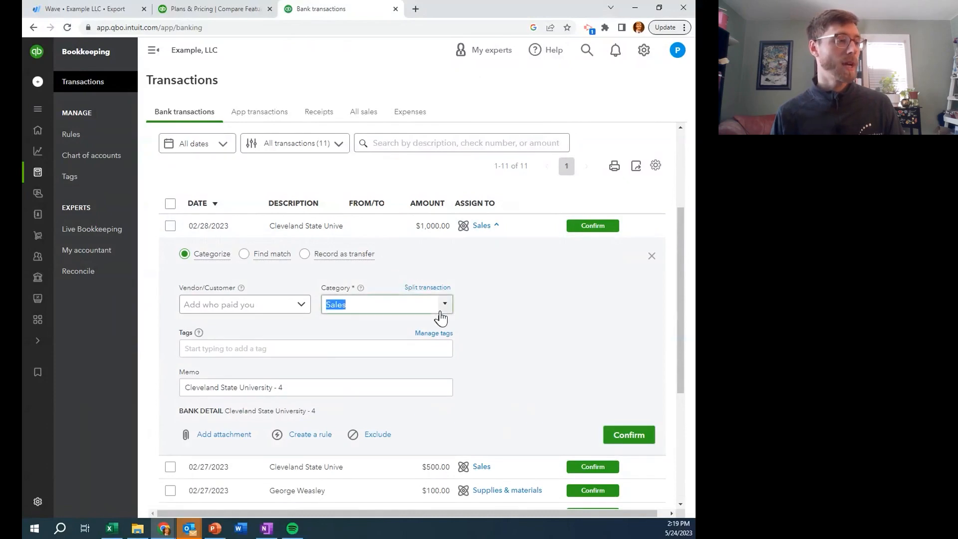
pyautogui.click(443, 306)
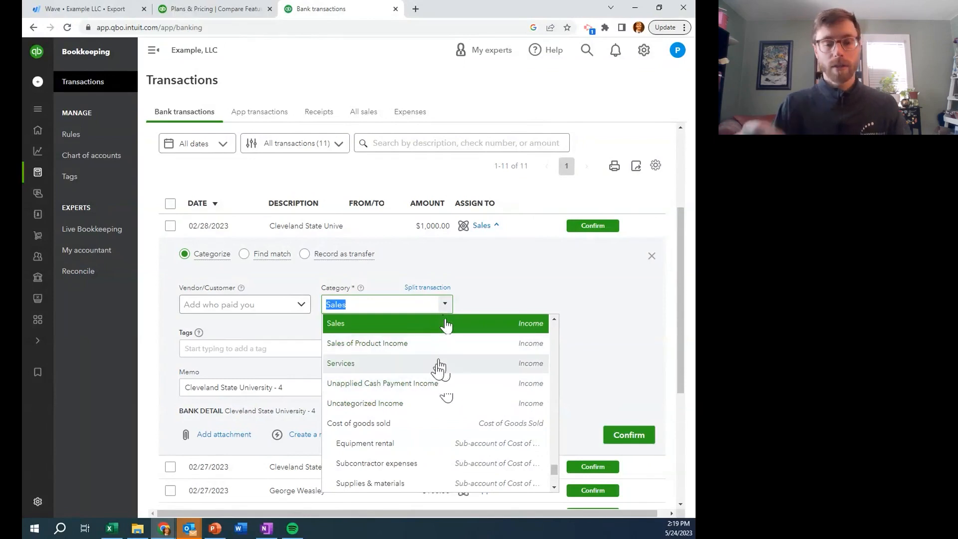
pyautogui.write('Consulting')
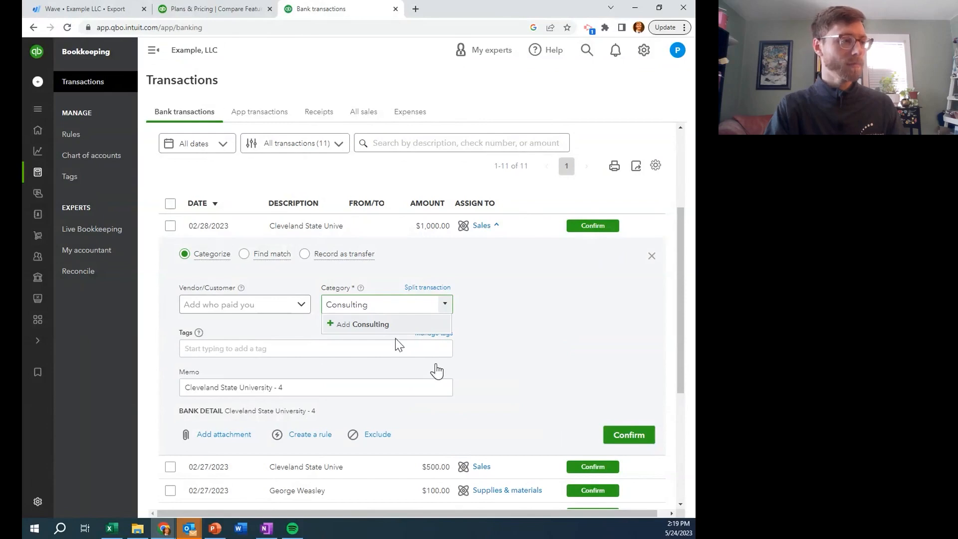
pyautogui.click(371, 325)
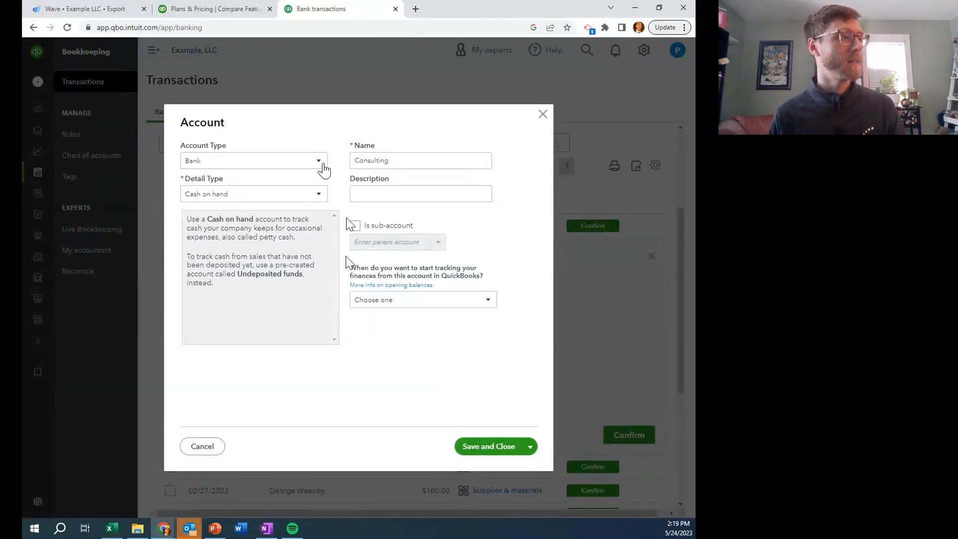
# - Set the Consulting account's type to Income and its detail type to Service/Fee Income, and save the account
pyautogui.click(320, 165)
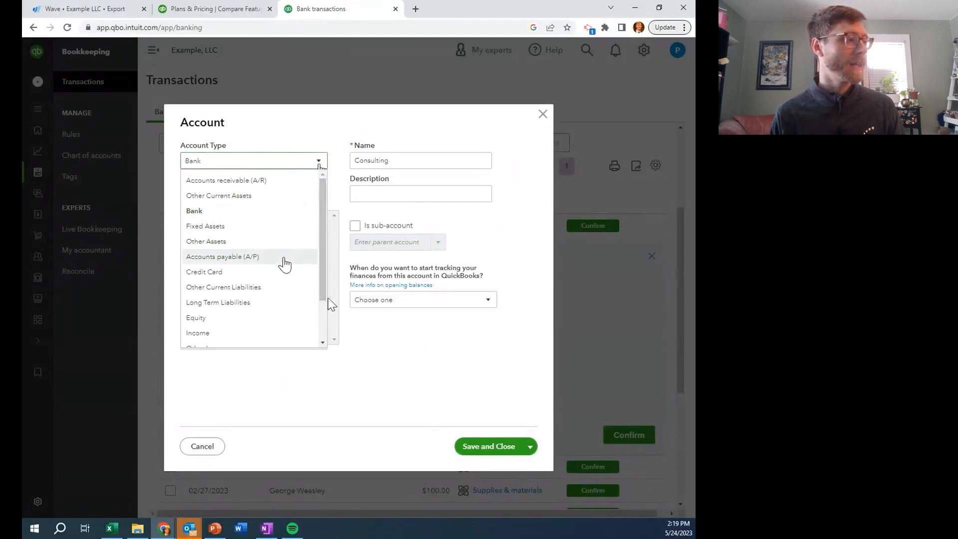
pyautogui.scroll(-2, 284, 264)
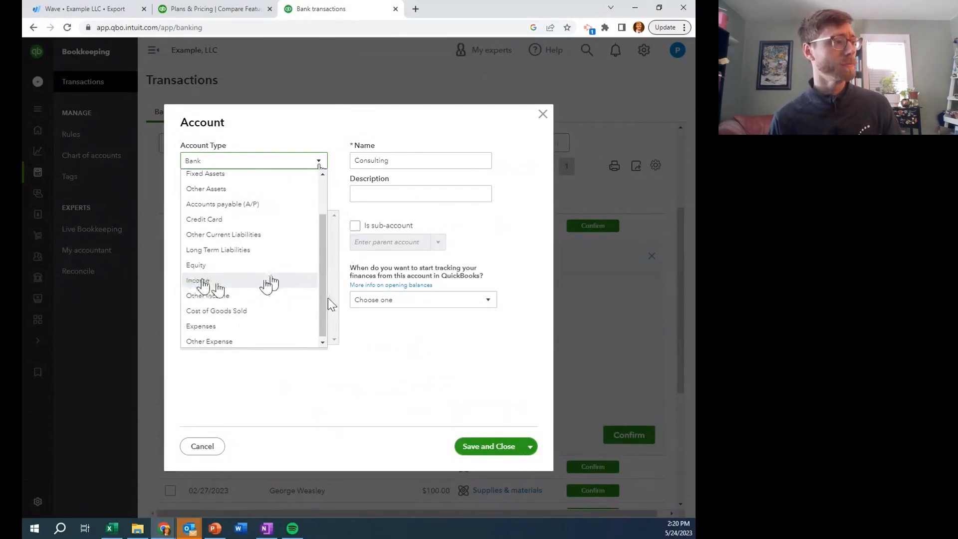
pyautogui.click(204, 283)
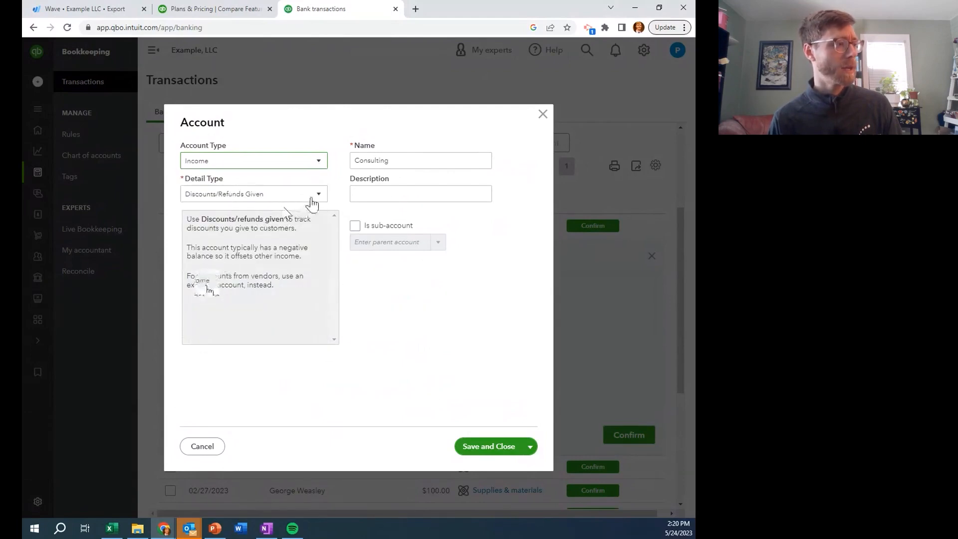
pyautogui.click(312, 200)
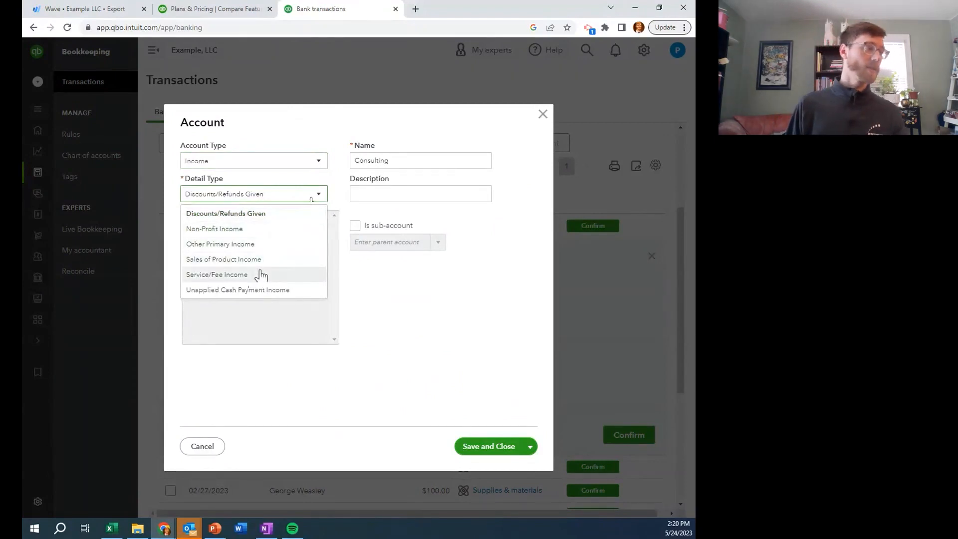
pyautogui.click(259, 275)
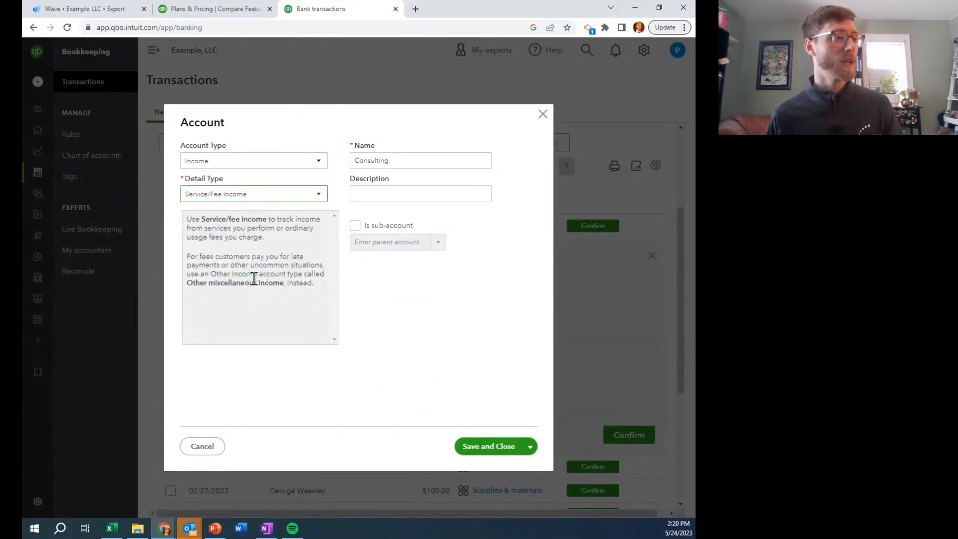
pyautogui.doubleClick(411, 164)
pyautogui.click(412, 165)
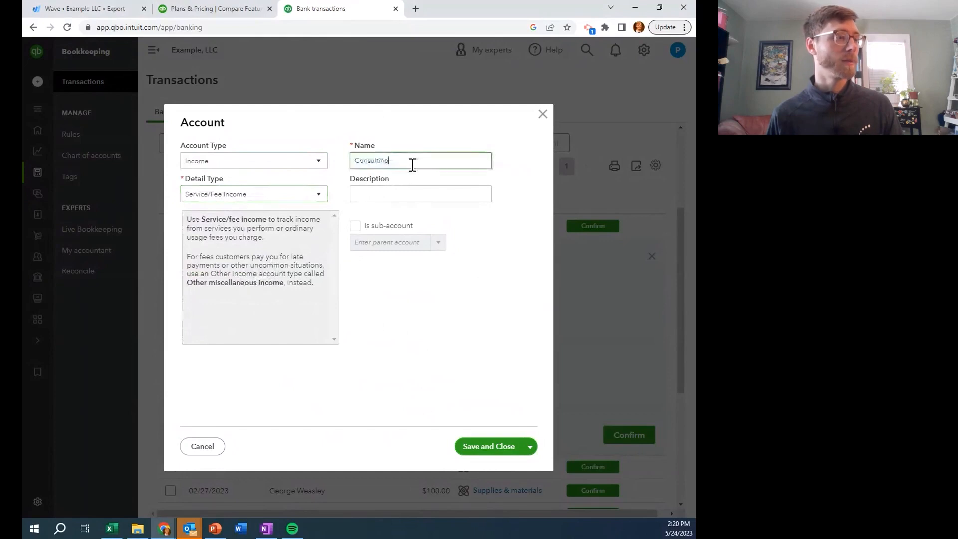
pyautogui.click(411, 189)
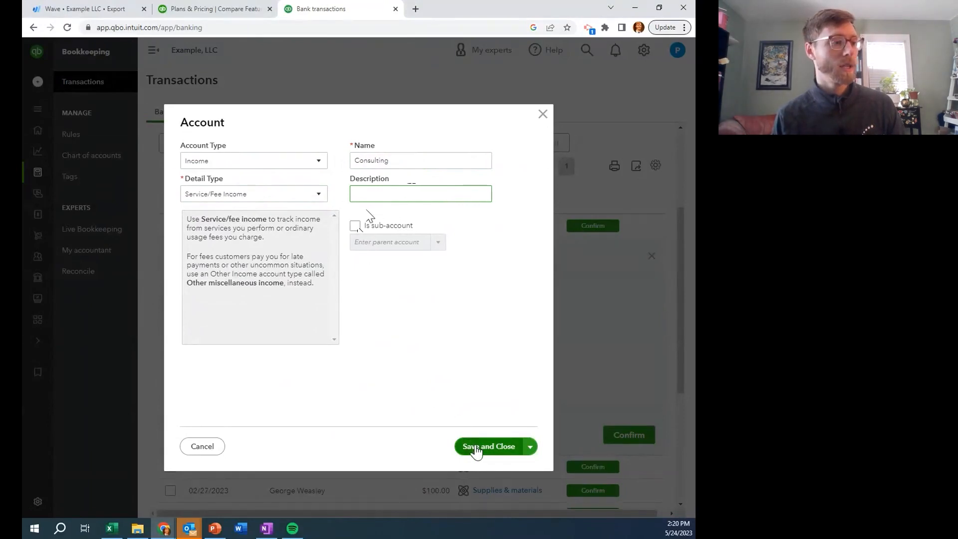
pyautogui.click(475, 450)
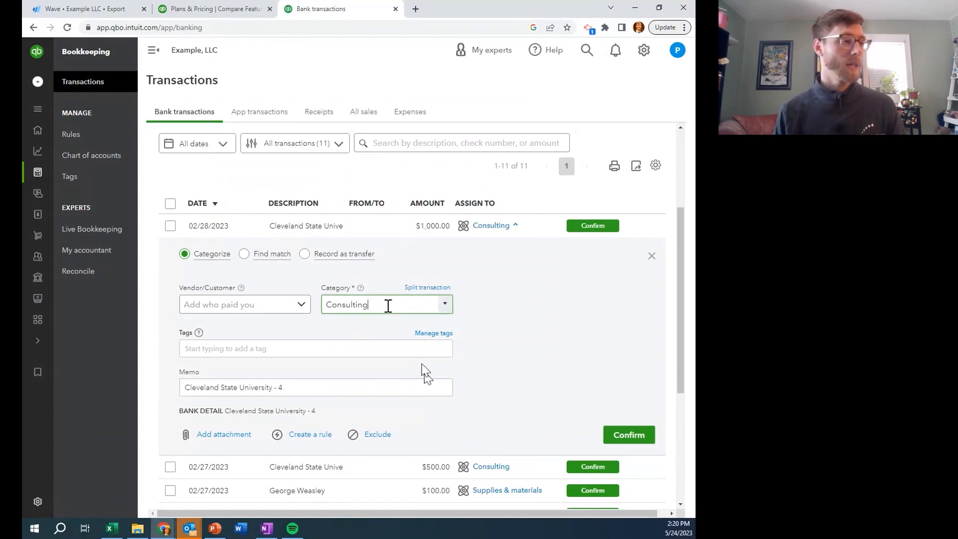
# - Append "- Specific consulting project name" to the memo of the 02/28/2023 Cleveland State University deposit
pyautogui.doubleClick(330, 286)
pyautogui.click(329, 286)
pyautogui.click(242, 352)
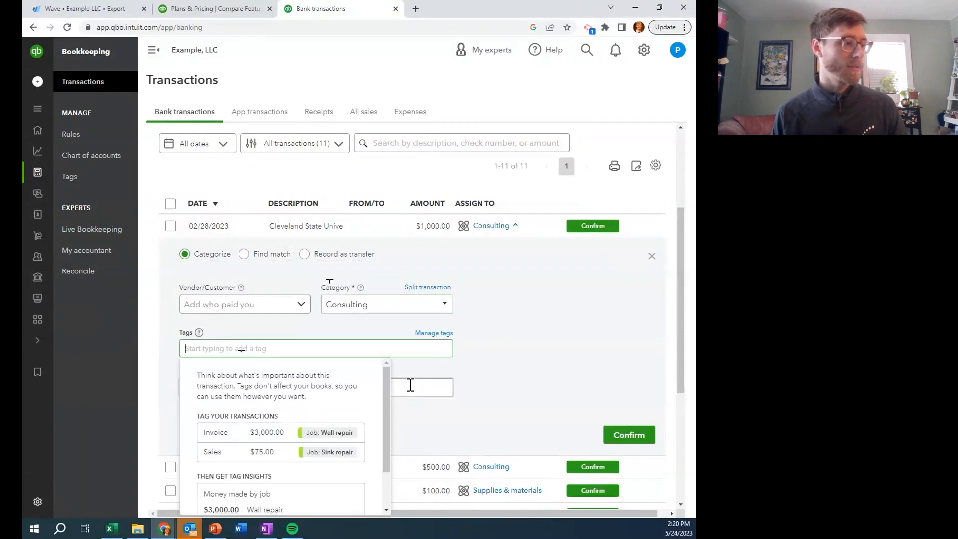
pyautogui.click(411, 384)
pyautogui.write('- Specific pro')
pyautogui.write('je')
pyautogui.press('BackSpace')
pyautogui.press('BackSpace')
pyautogui.press('BackSpace')
pyautogui.press('BackSpace')
pyautogui.press('BackSpace')
pyautogui.write('consulting pooject name')
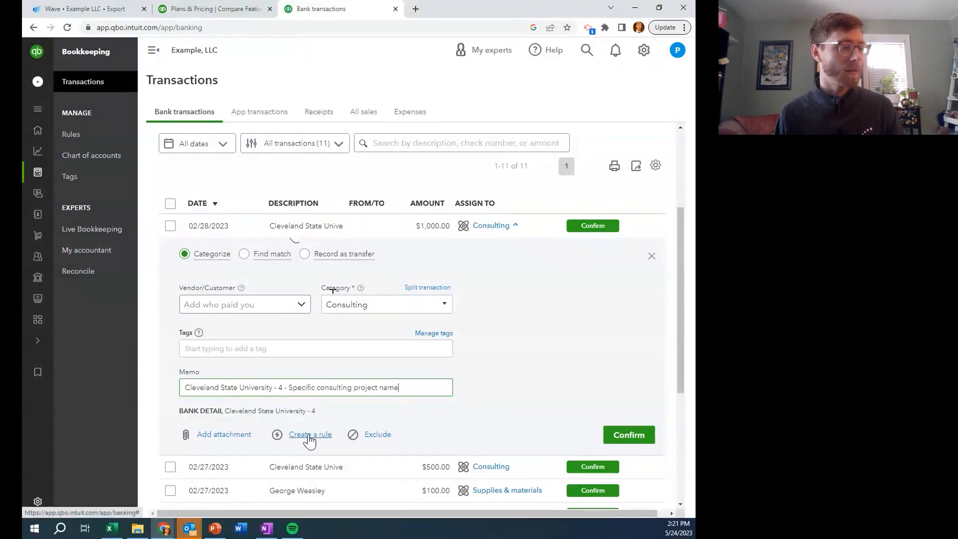
# - Start a rule from this deposit named "Cleveland State = Consulting", matching descriptions that contain "Cleveland State University"
pyautogui.click(309, 437)
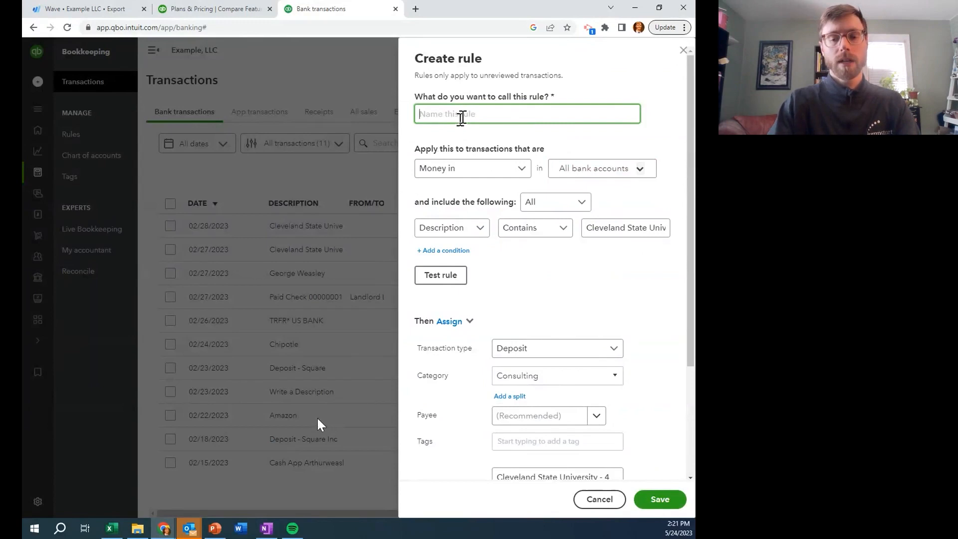
pyautogui.write('Consulting')
pyautogui.press('BackSpace')
pyautogui.press('BackSpace')
pyautogui.press('BackSpace')
pyautogui.press('BackSpace')
pyautogui.press('BackSpace')
pyautogui.press('BackSpace')
pyautogui.press('BackSpace')
pyautogui.press('BackSpace')
pyautogui.press('BackSpace')
pyautogui.press('BackSpace')
pyautogui.write('Cleveland State')
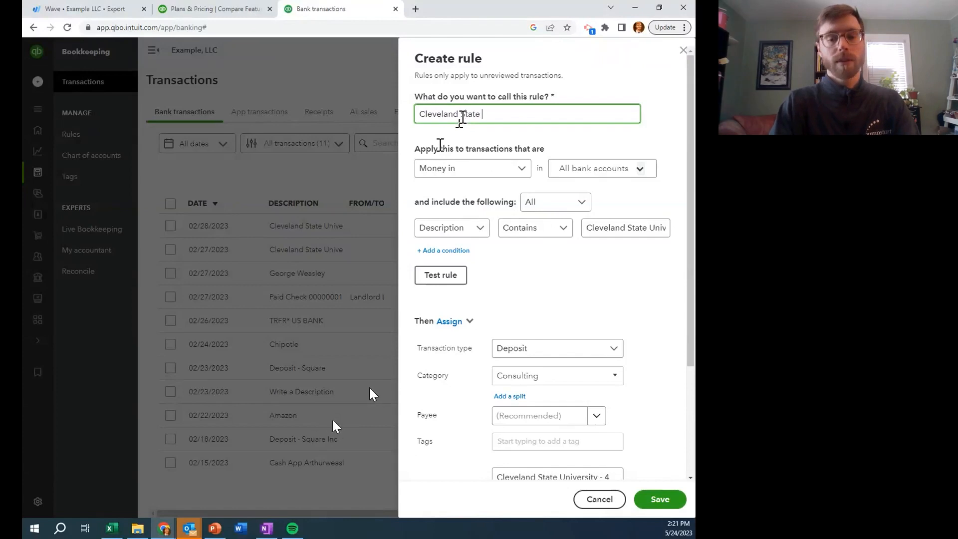
pyautogui.write(' = Consulting')
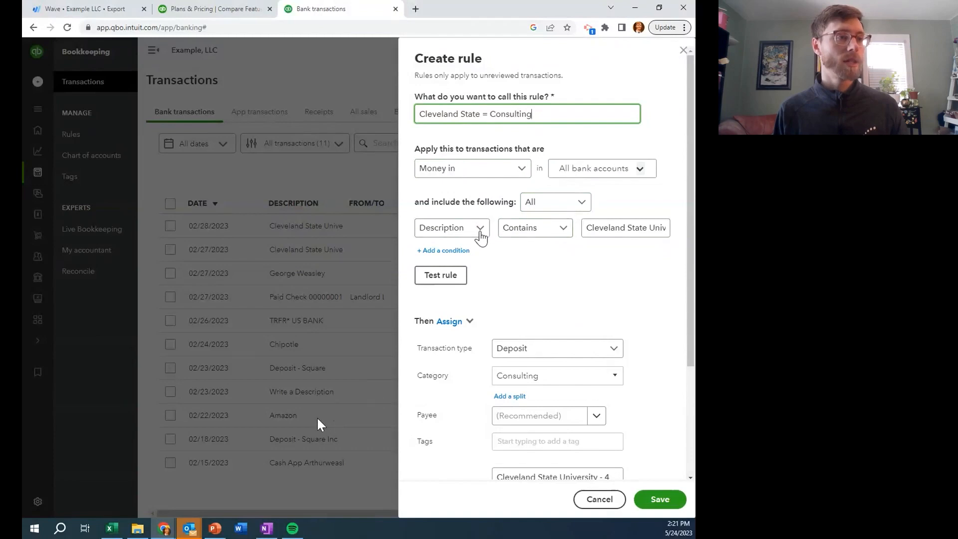
pyautogui.click(611, 231)
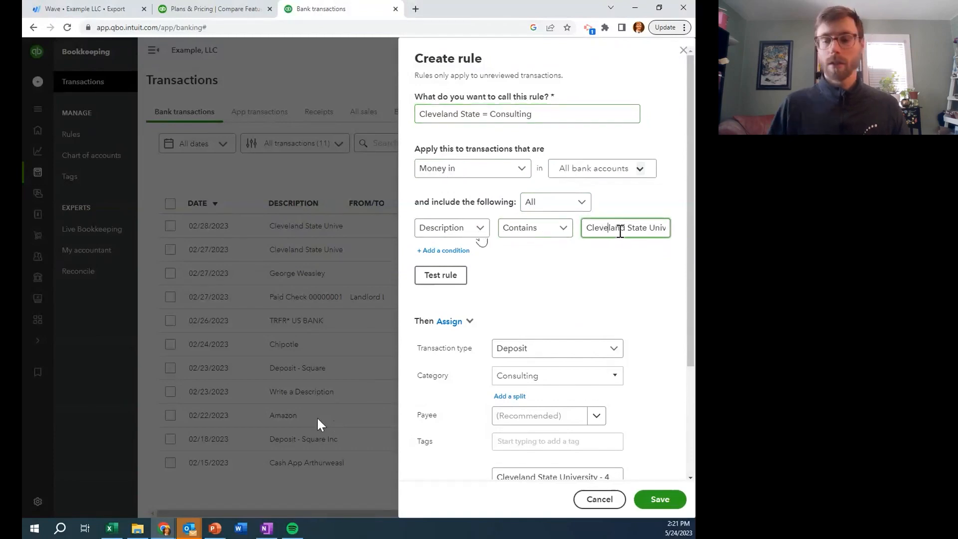
pyautogui.write('ersity')
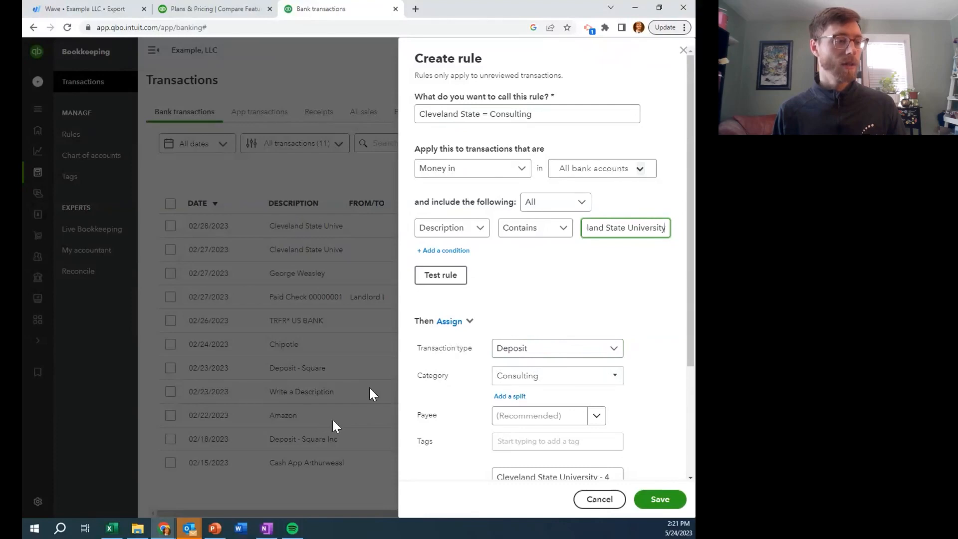
# - Add Cleveland State University as a new customer for the rule's payee and save the rule
pyautogui.scroll(-2, 479, 392)
pyautogui.click(591, 314)
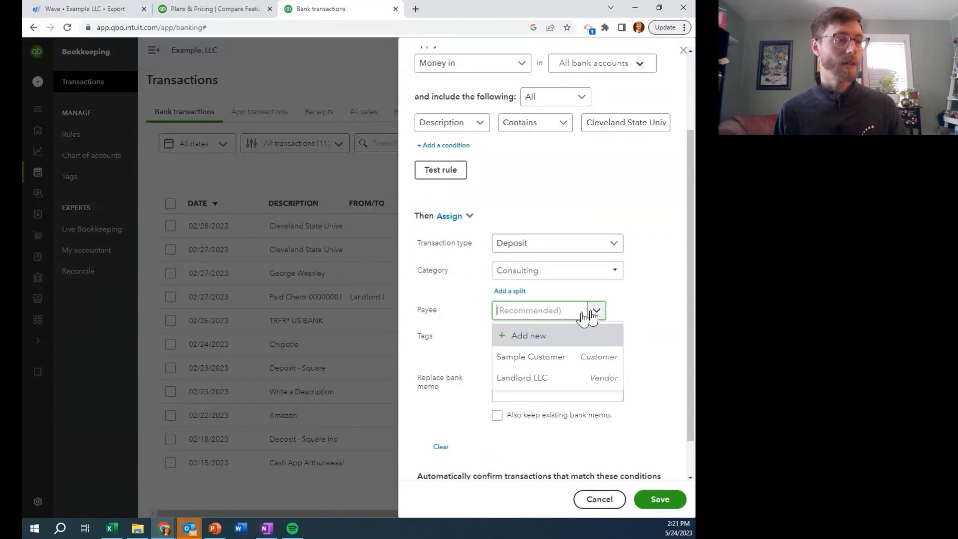
pyautogui.click(594, 313)
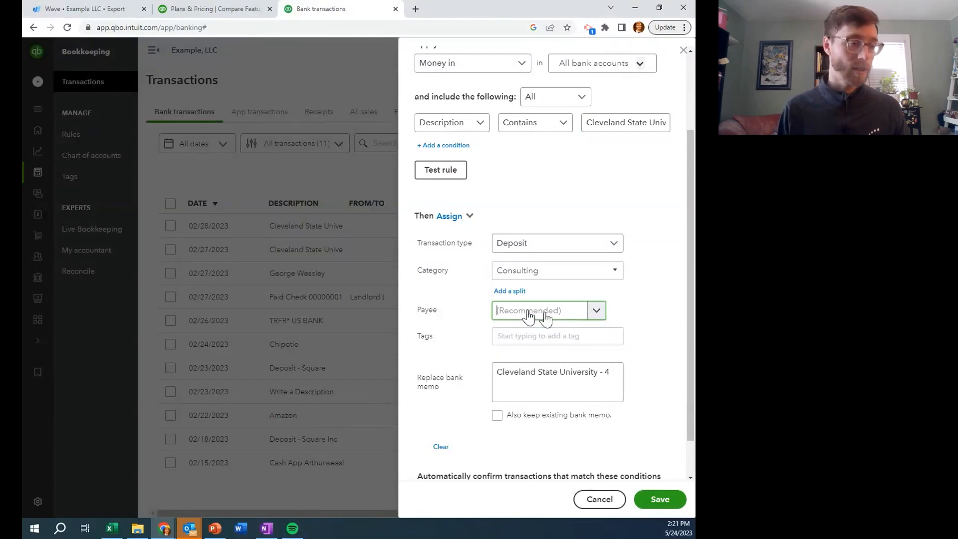
pyautogui.click(529, 315)
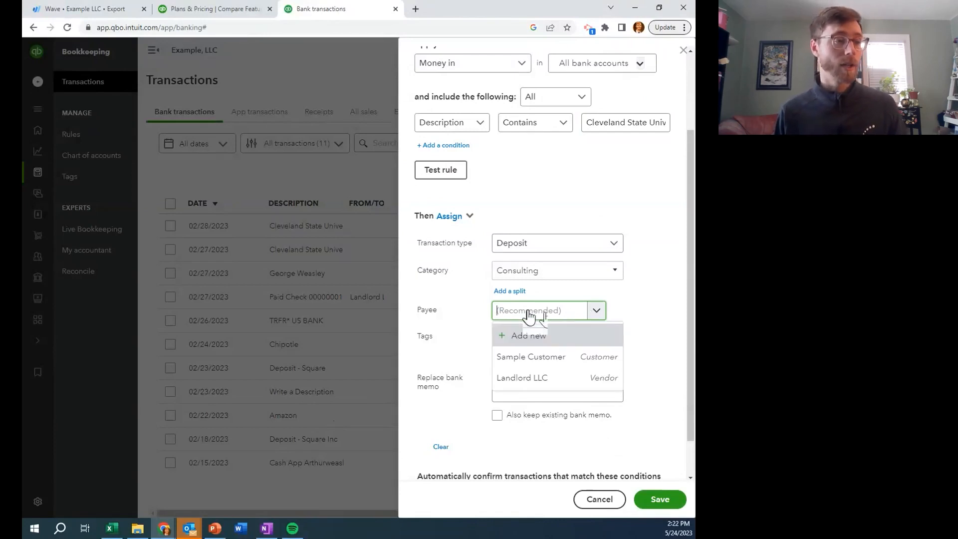
pyautogui.click(547, 336)
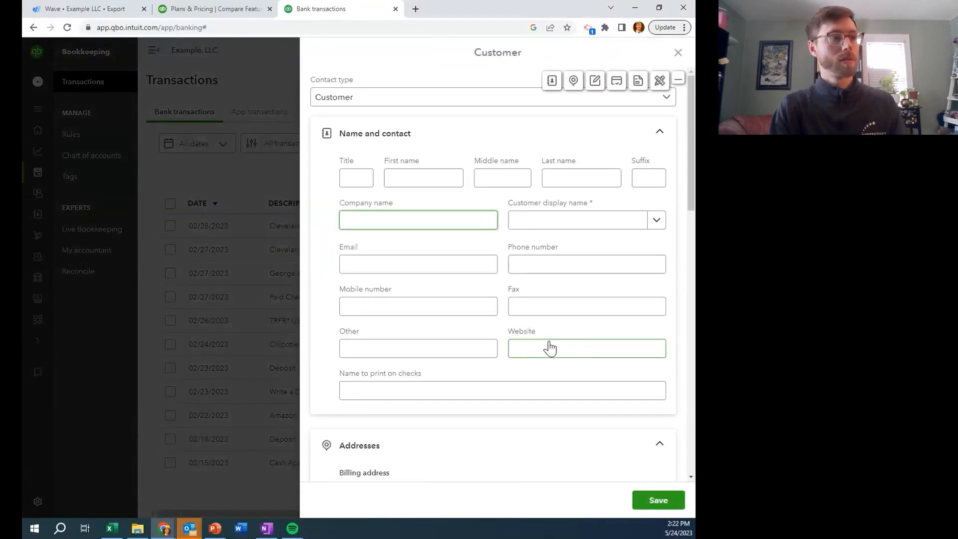
pyautogui.write('Cleveland S')
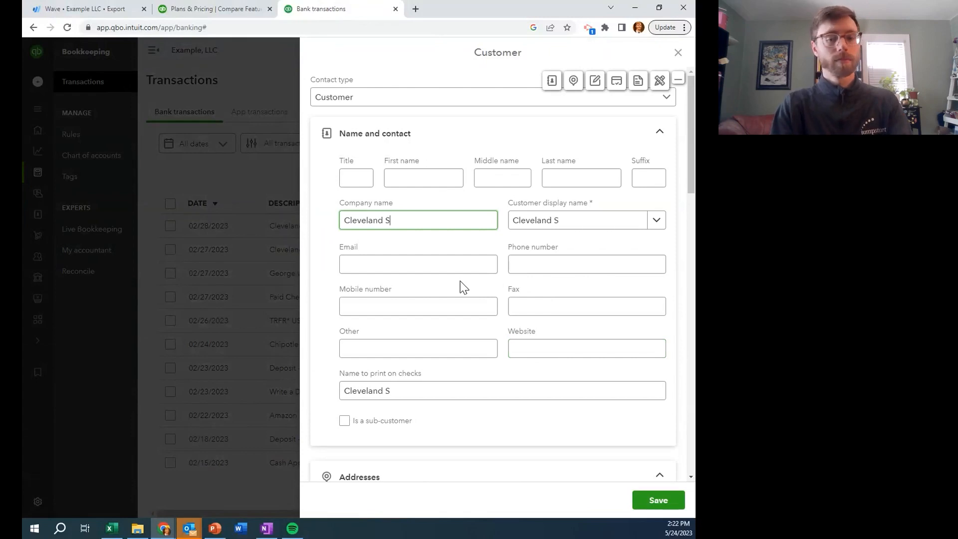
pyautogui.write('tate University')
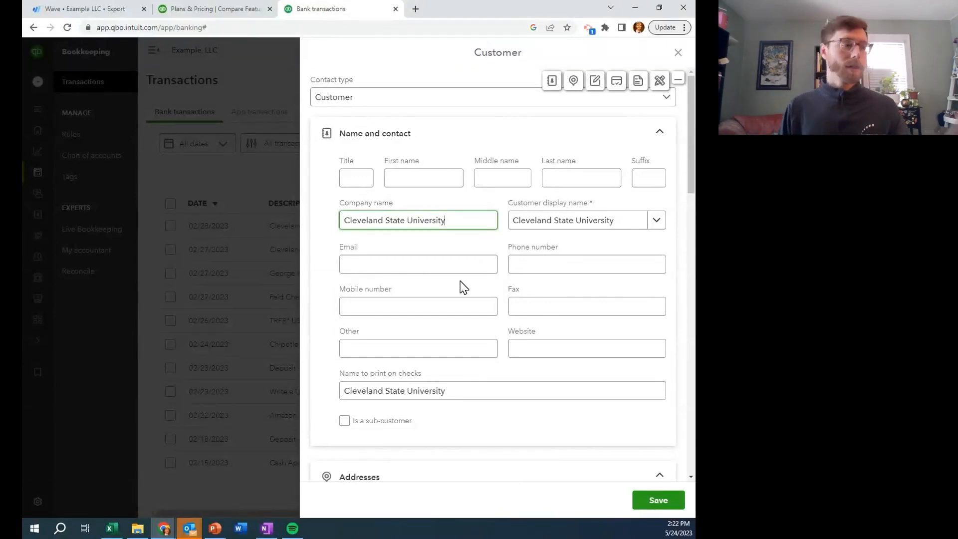
pyautogui.click(431, 268)
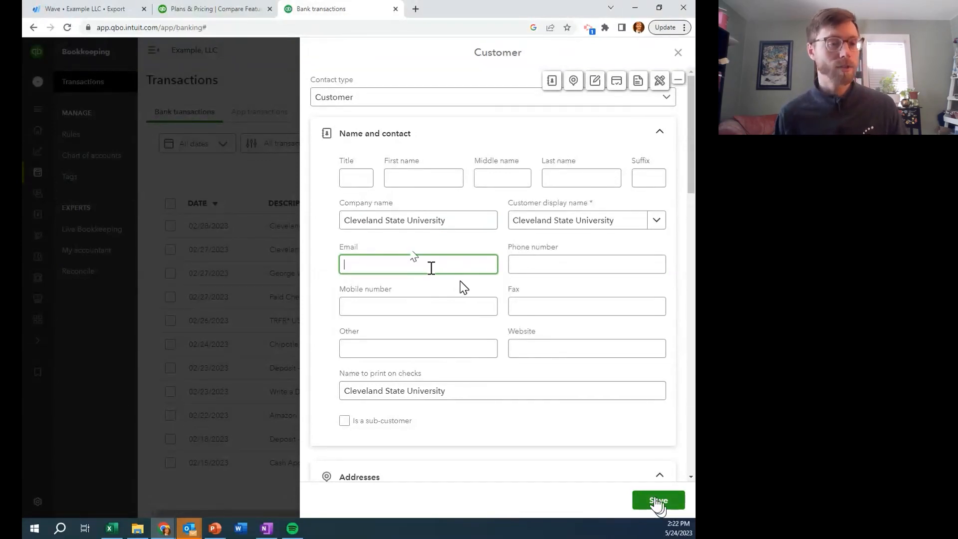
pyautogui.click(658, 501)
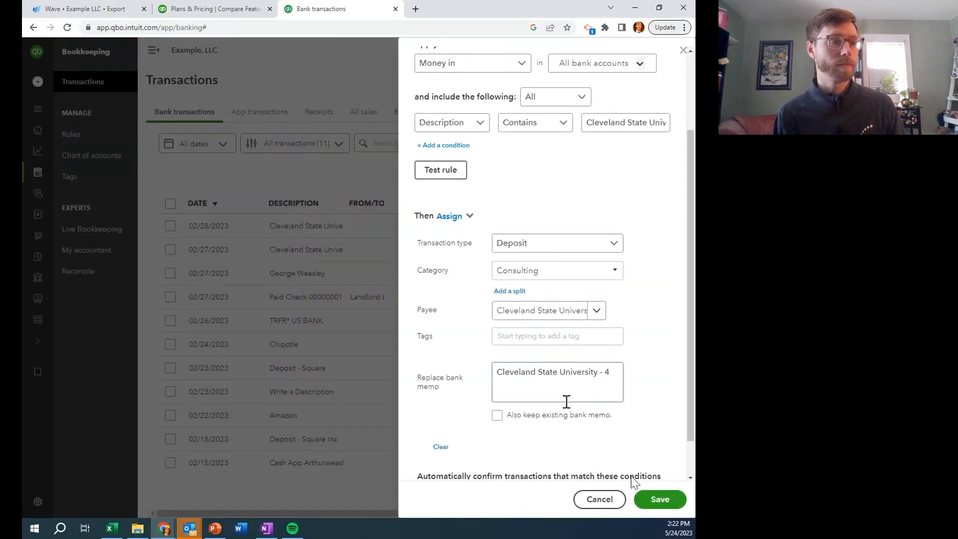
pyautogui.click(650, 501)
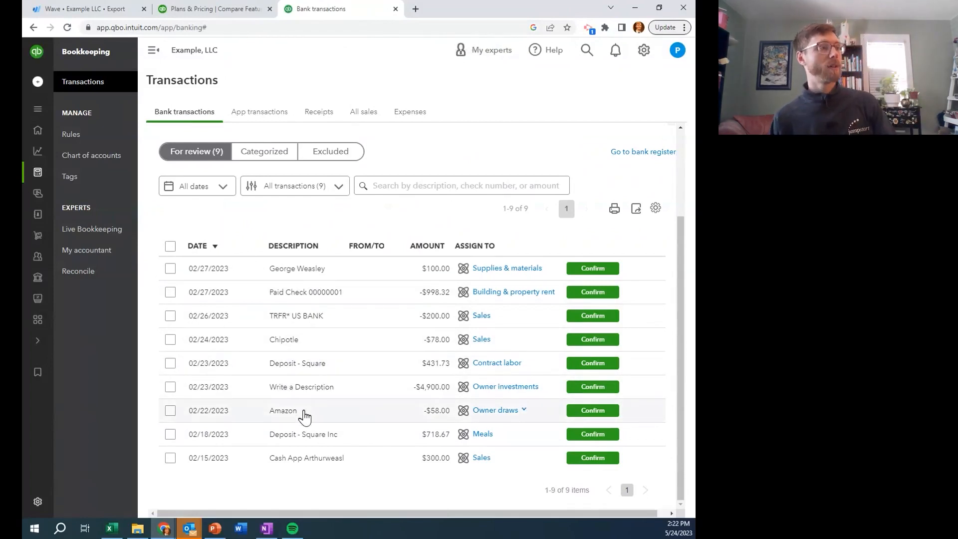
# - Check the categorized transactions for the rule's effect and return to the transactions for review
pyautogui.click(259, 157)
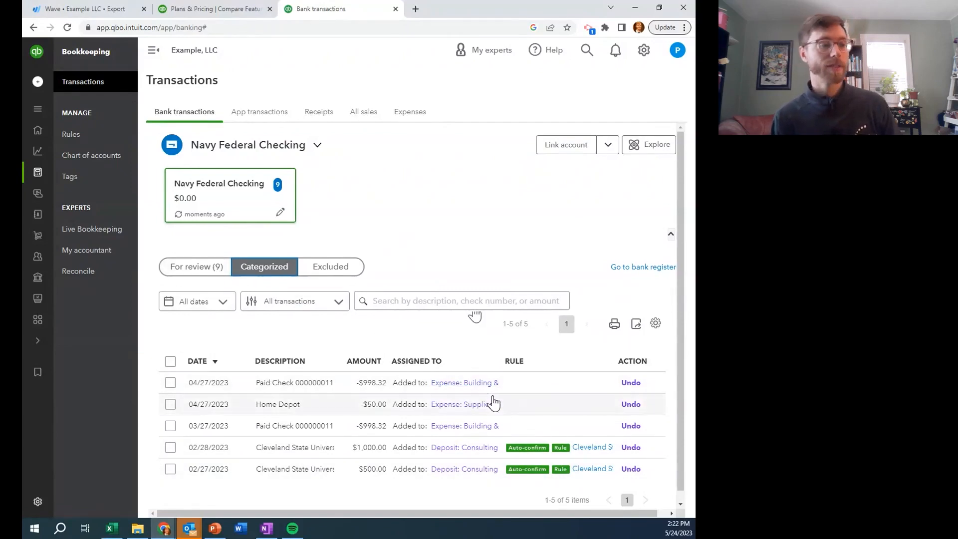
pyautogui.click(213, 273)
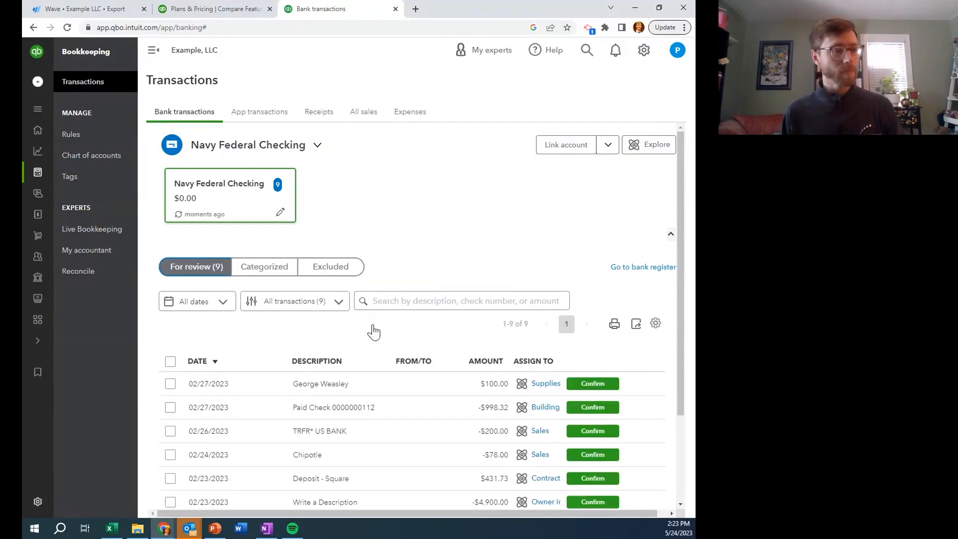
pyautogui.scroll(-2, 374, 331)
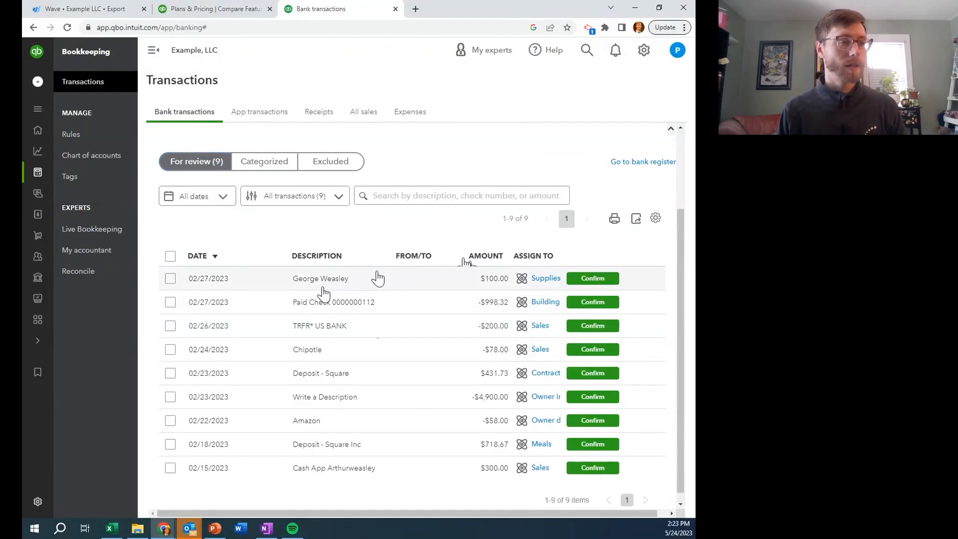
pyautogui.click(518, 288)
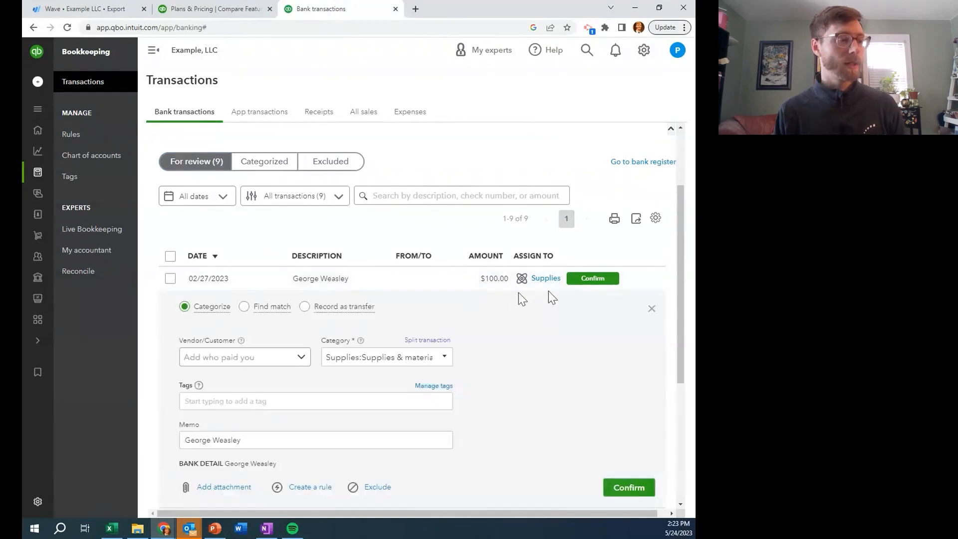
pyautogui.click(445, 358)
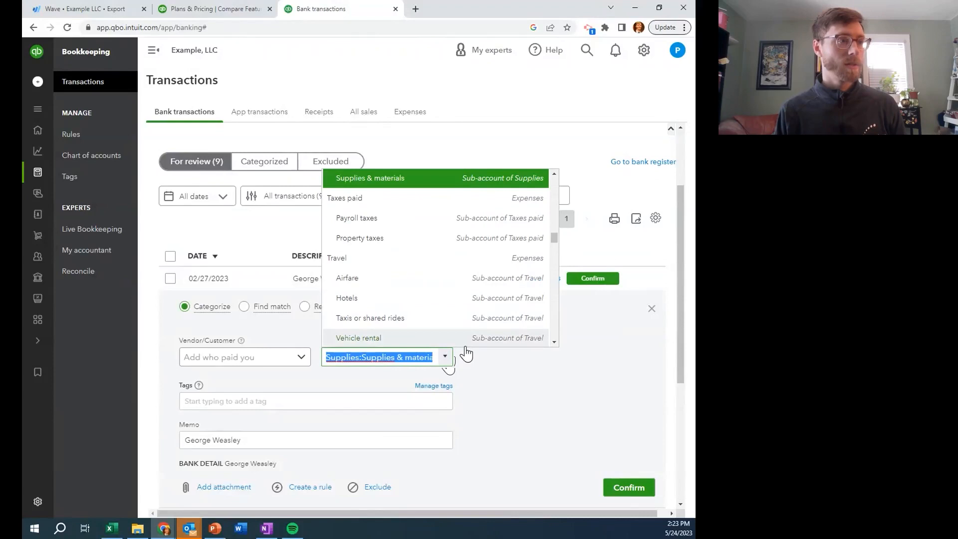
pyautogui.scroll(4, 426, 278)
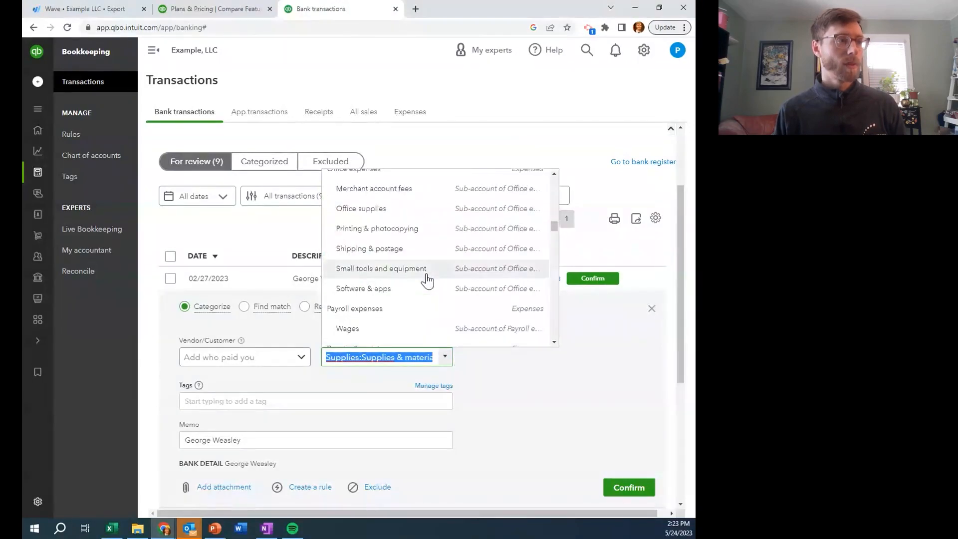
pyautogui.scroll(-2, 419, 268)
pyautogui.click(427, 281)
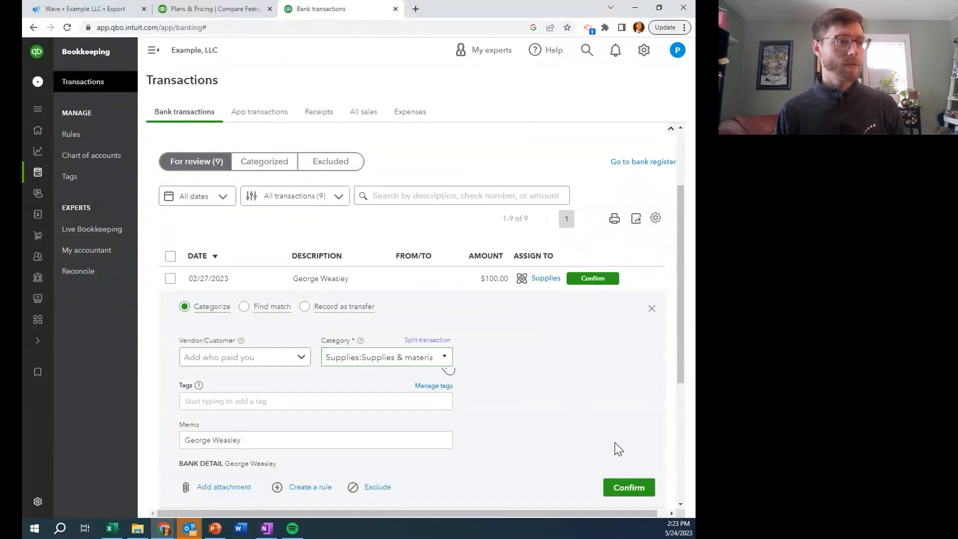
pyautogui.click(651, 308)
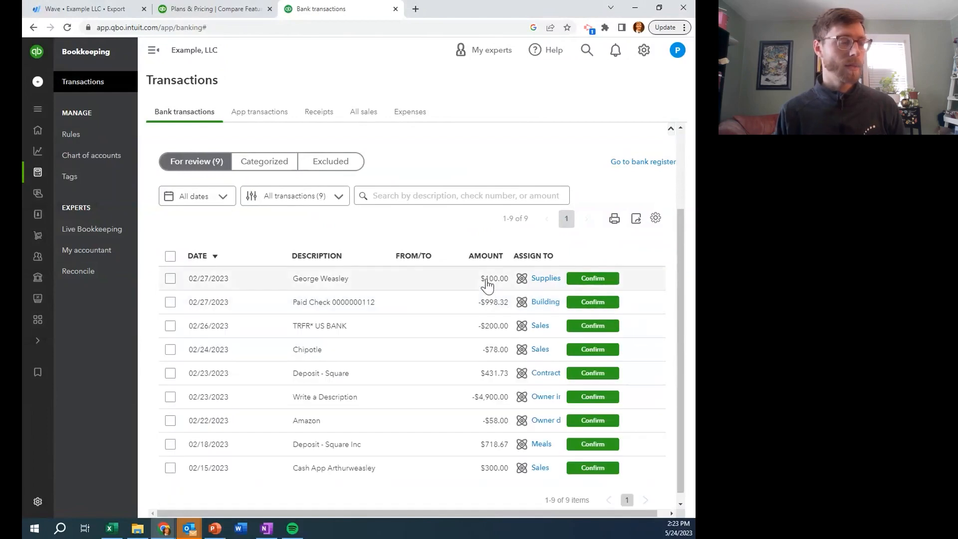
# - Set the category of the 02/27/2023 $100.00 deposit to the Services income account
pyautogui.click(434, 287)
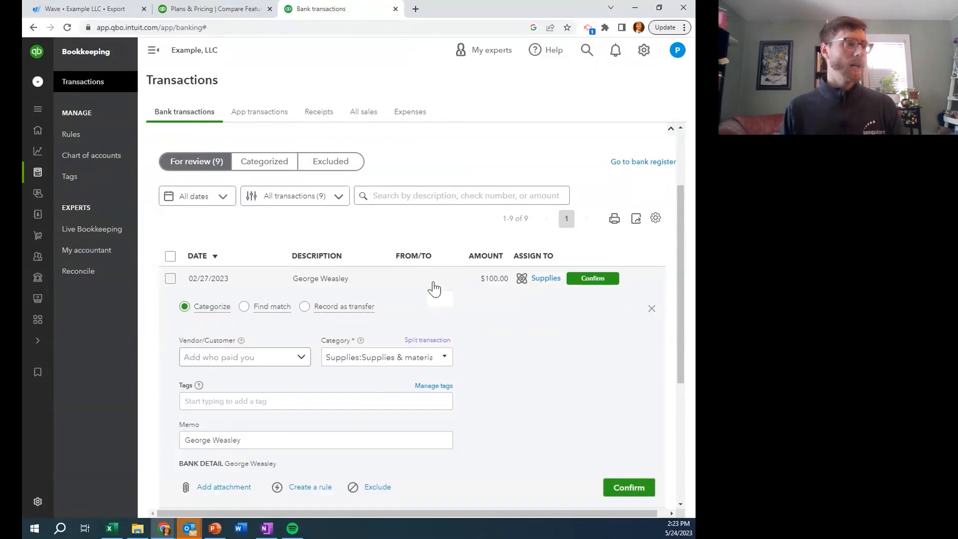
pyautogui.click(444, 358)
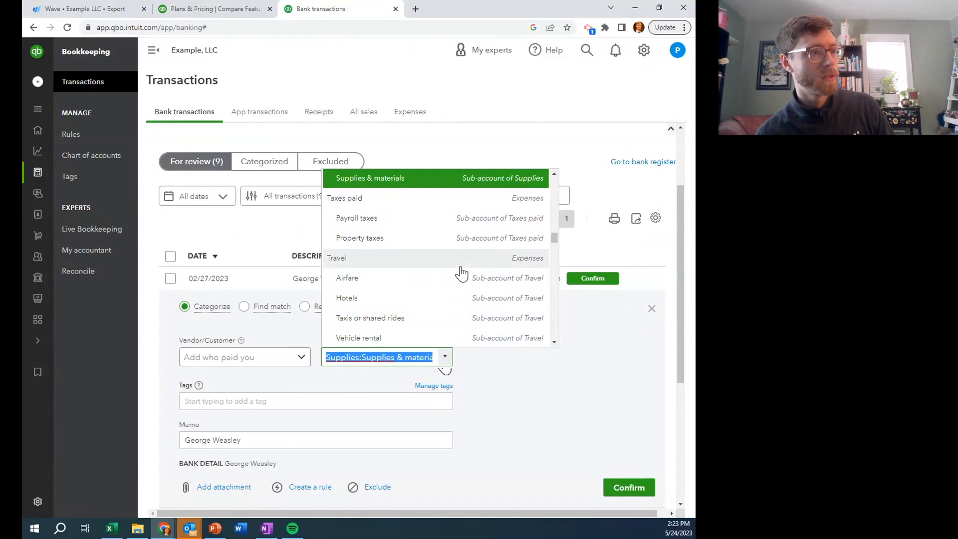
pyautogui.scroll(6, 460, 273)
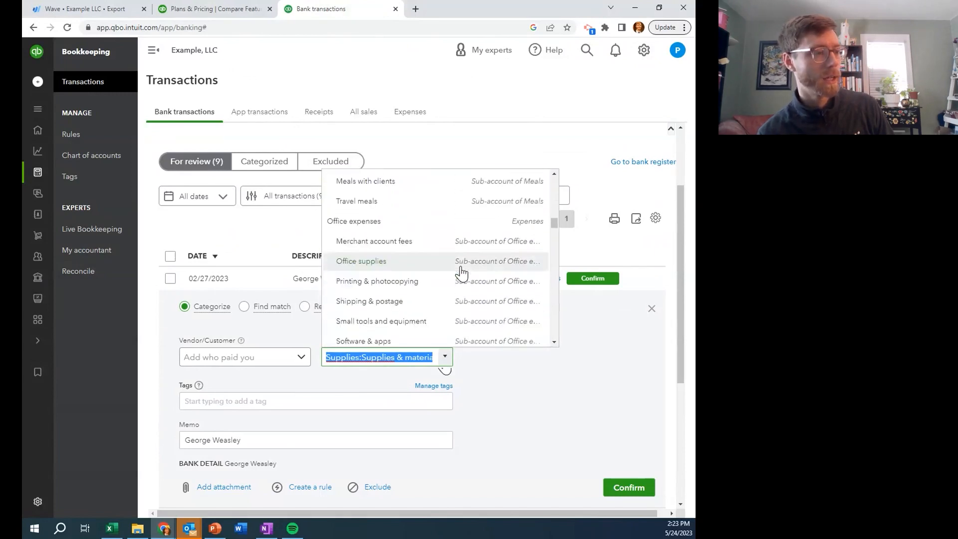
pyautogui.write('ser')
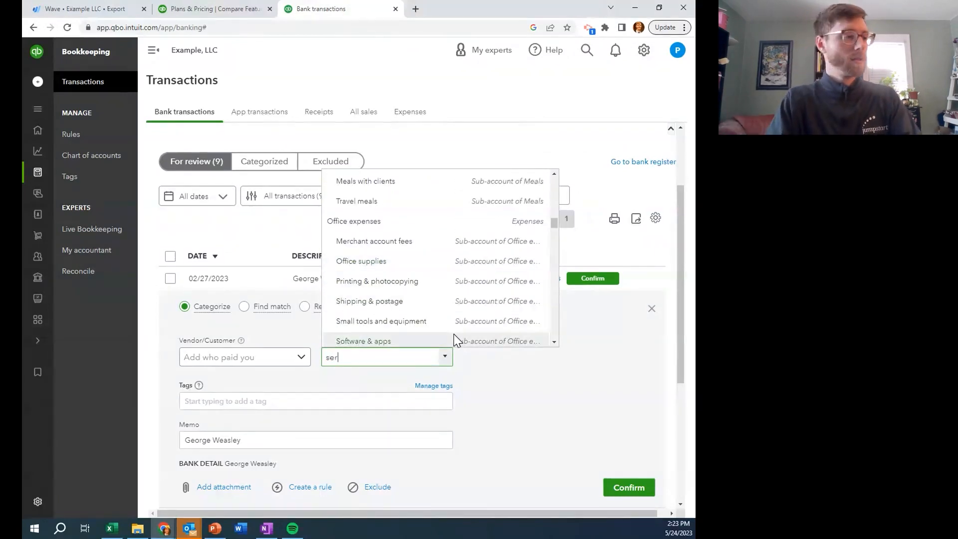
pyautogui.write('vices')
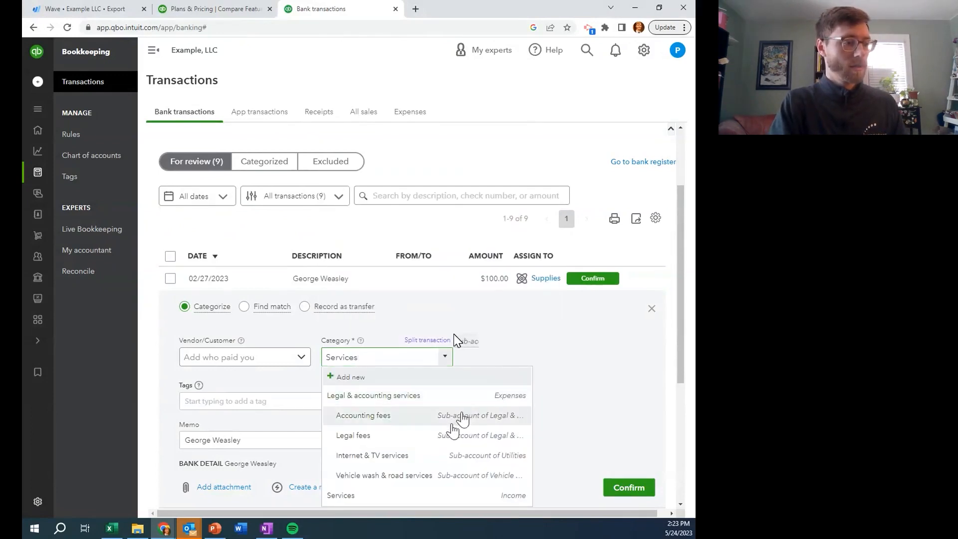
pyautogui.click(389, 503)
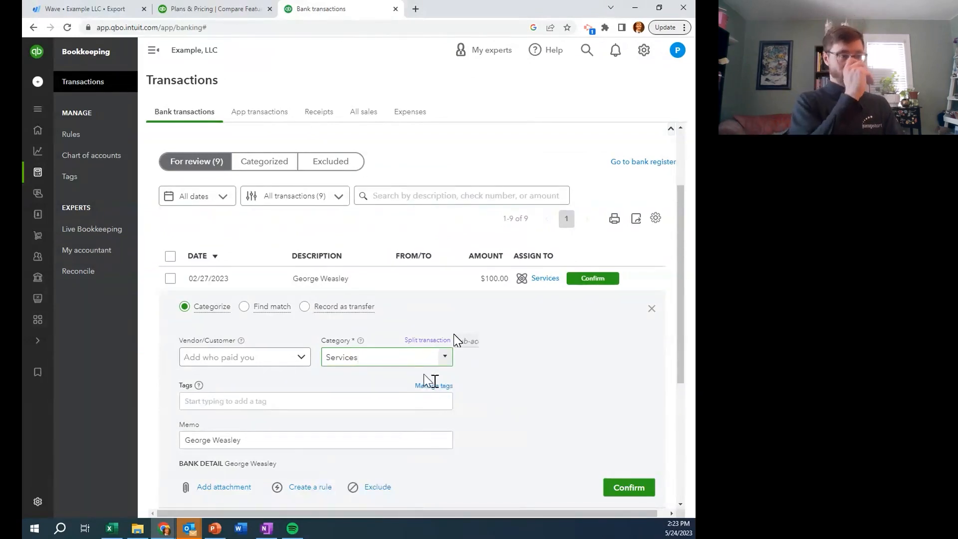
# - Add the payer of the $100.00 deposit as a new customer, entering the payer's full name as company name, and save it
pyautogui.click(242, 358)
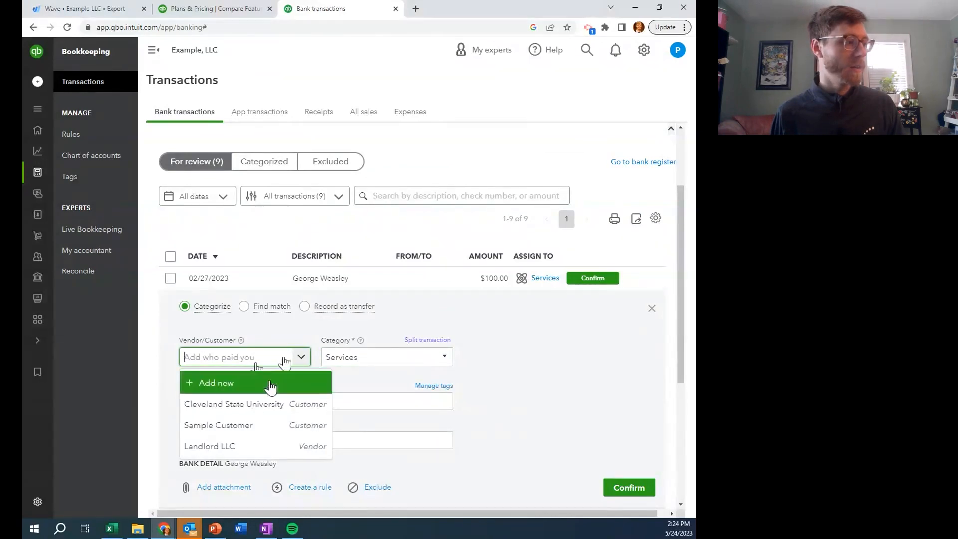
pyautogui.click(246, 387)
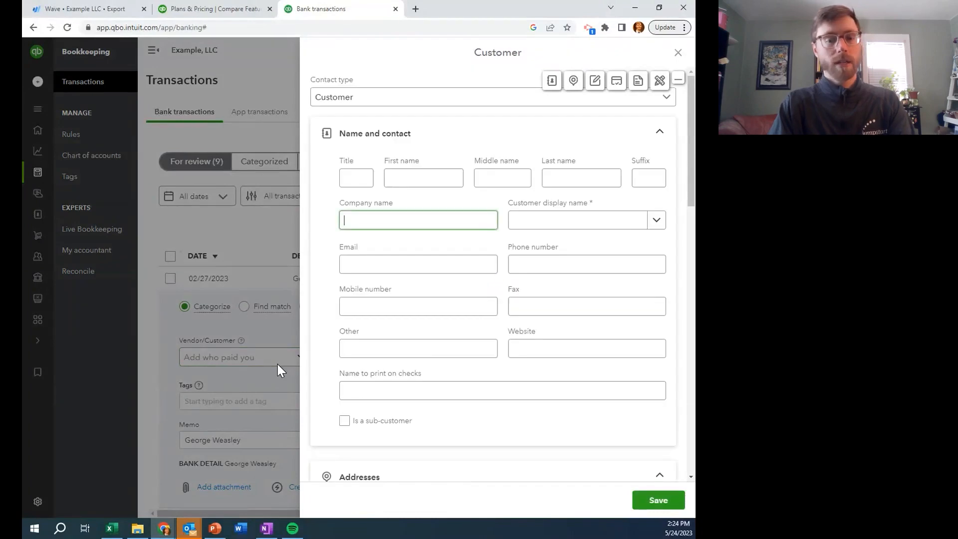
pyautogui.write('George ')
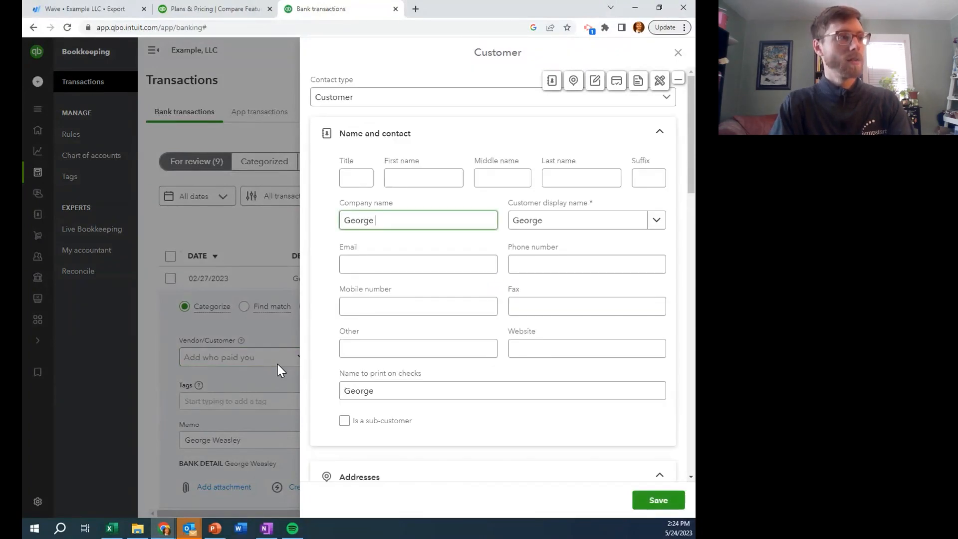
pyautogui.write('Weasl')
pyautogui.press('BackSpace')
pyautogui.write('ey')
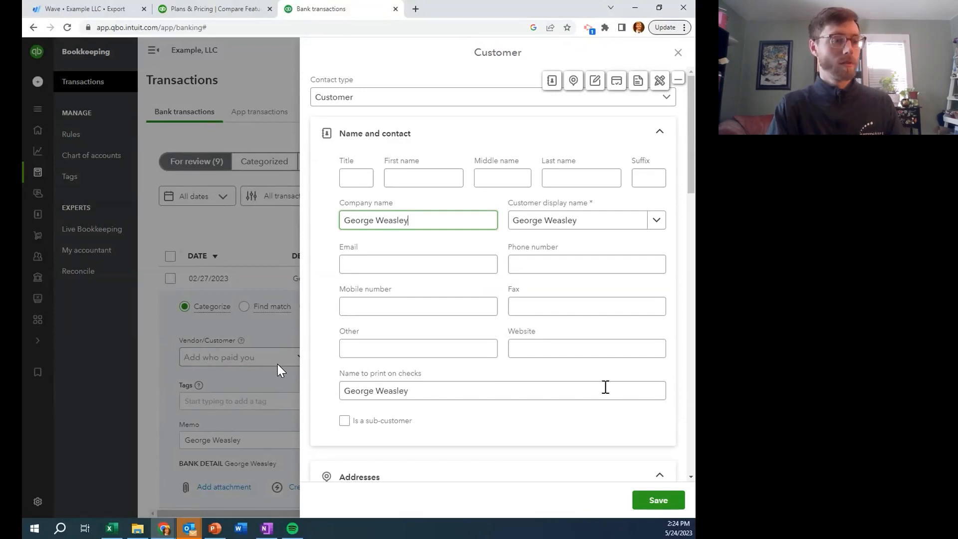
pyautogui.click(656, 501)
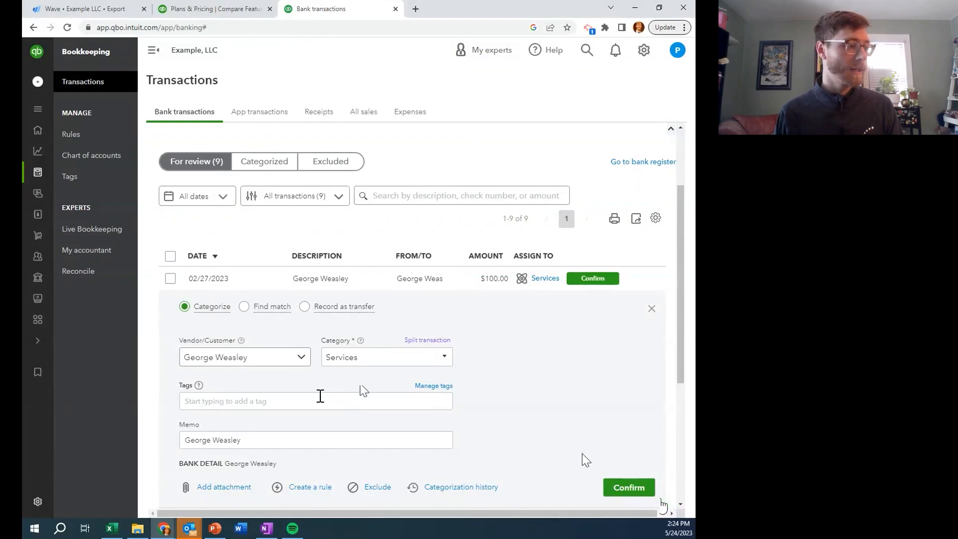
# - Append "- Service A" to the memo of the 02/27/2023 $100.00 deposit and confirm the transaction
pyautogui.scroll(-1, 337, 392)
pyautogui.click(283, 389)
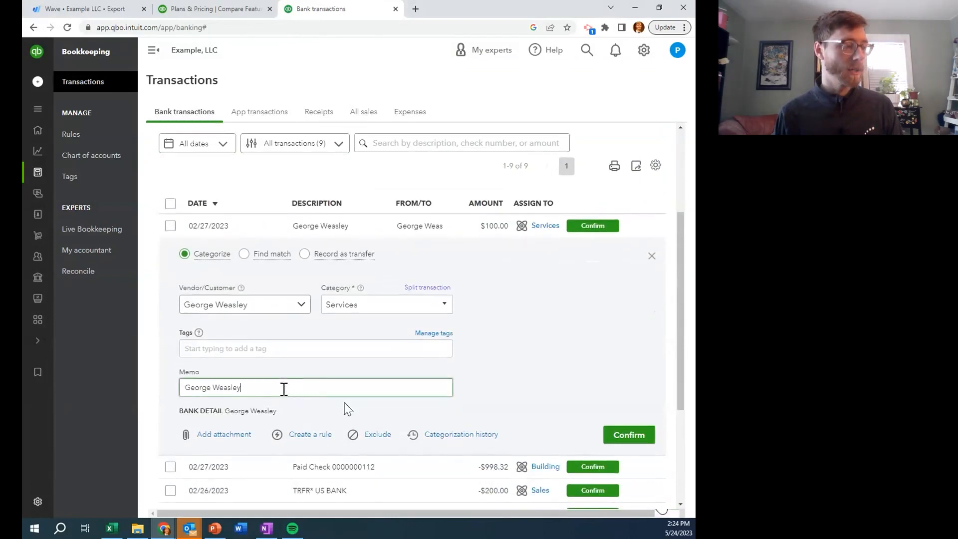
pyautogui.write('- ')
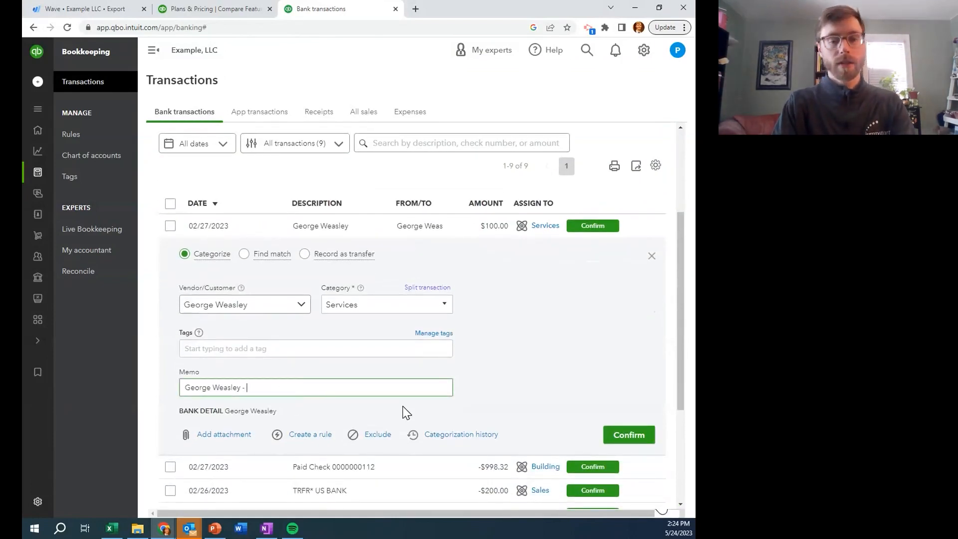
pyautogui.write('Service A')
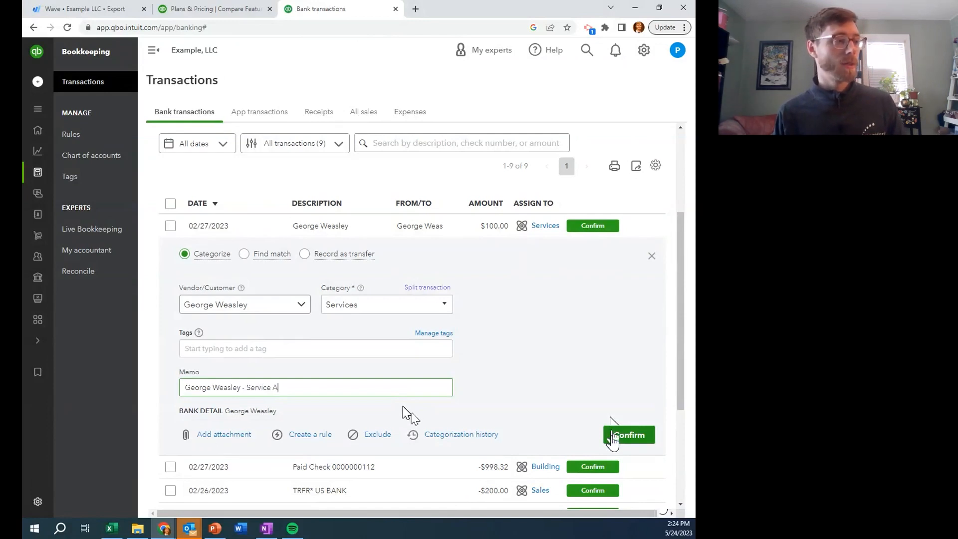
pyautogui.click(613, 437)
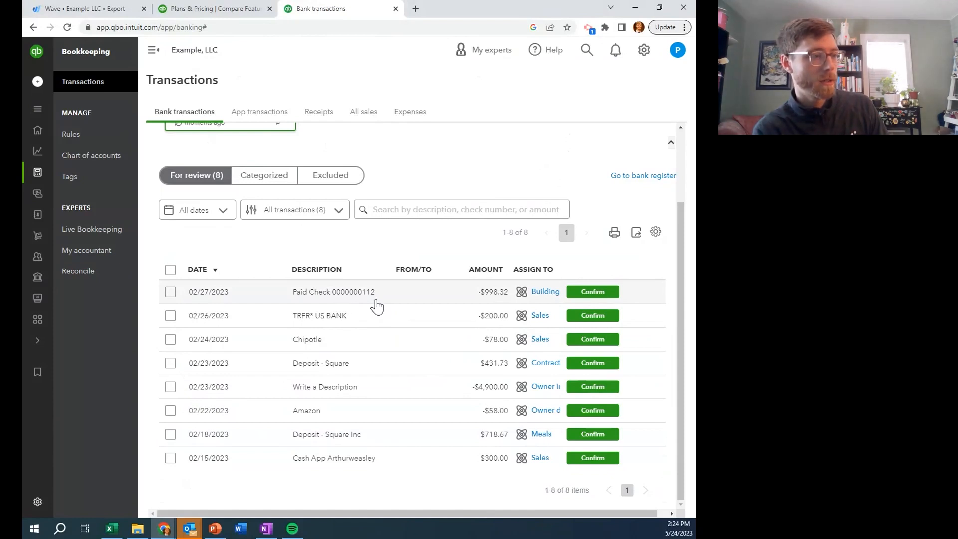
# - Confirm the 02/27/2023 paid check for $998.32 as Building & property rent, choosing different categories each time for such expenses
pyautogui.click(377, 306)
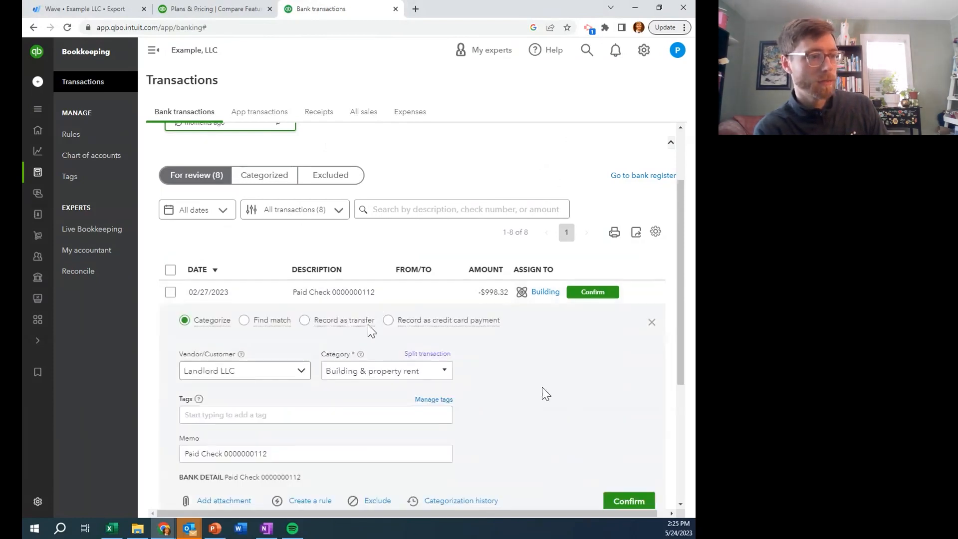
pyautogui.click(628, 459)
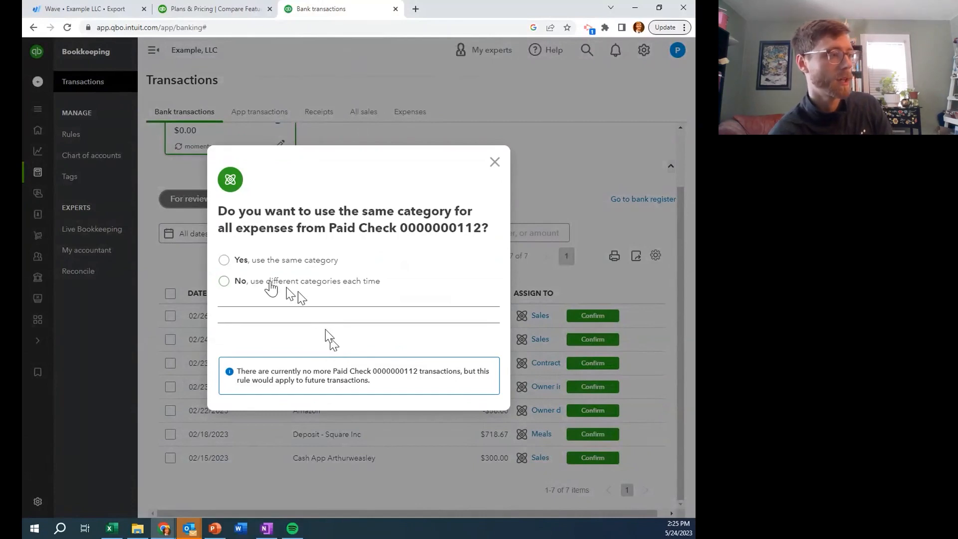
pyautogui.click(272, 282)
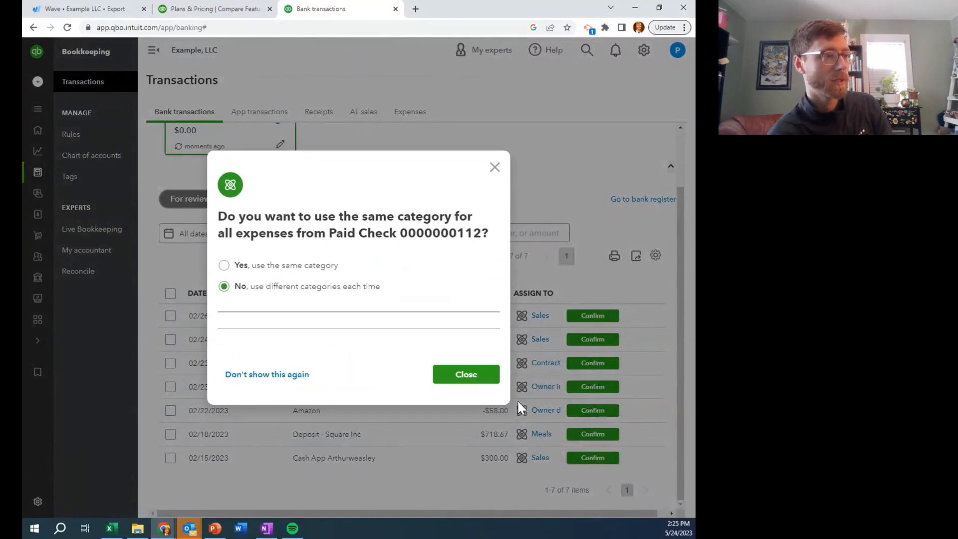
pyautogui.click(460, 379)
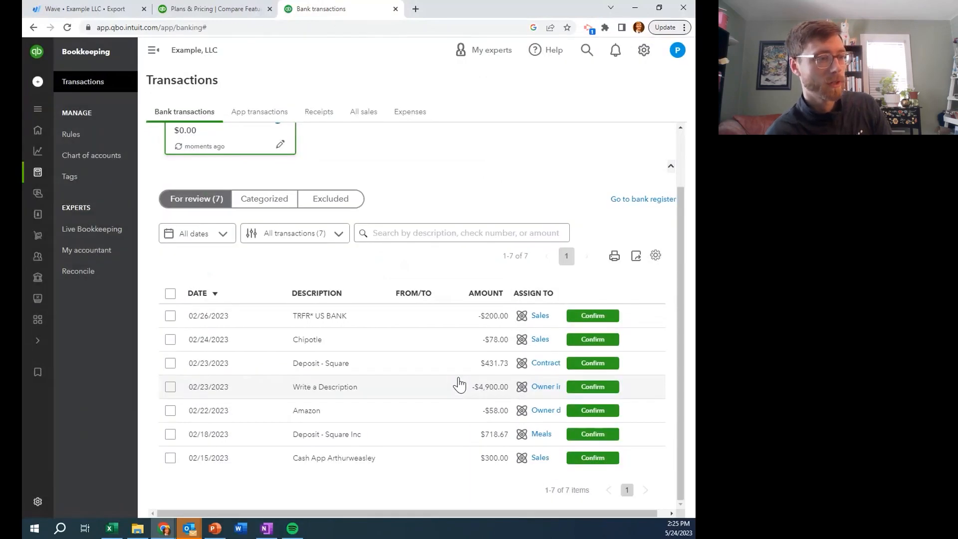
# - Categorize the 02/26/2023 US Bank transfer of $200.00 as Owner draws and confirm it
pyautogui.click(372, 324)
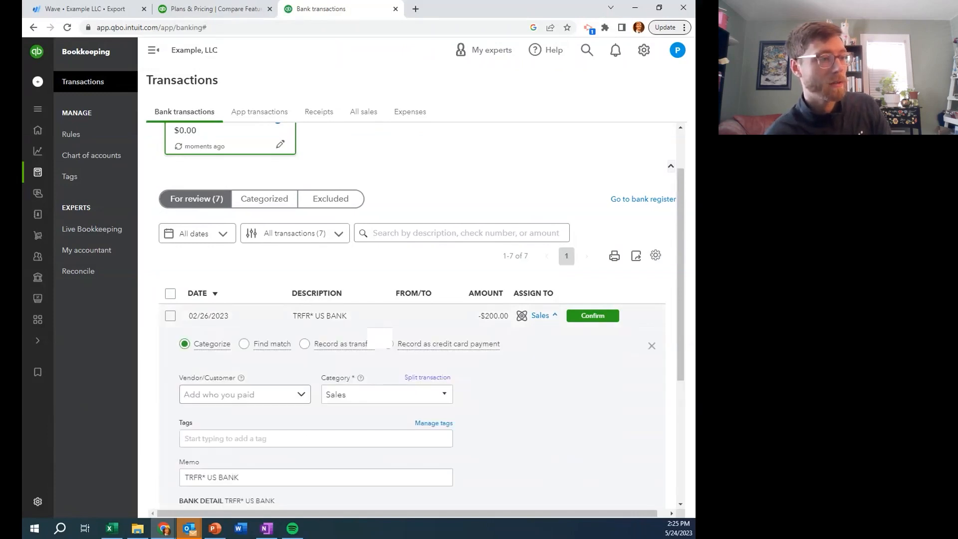
pyautogui.scroll(-1, 372, 324)
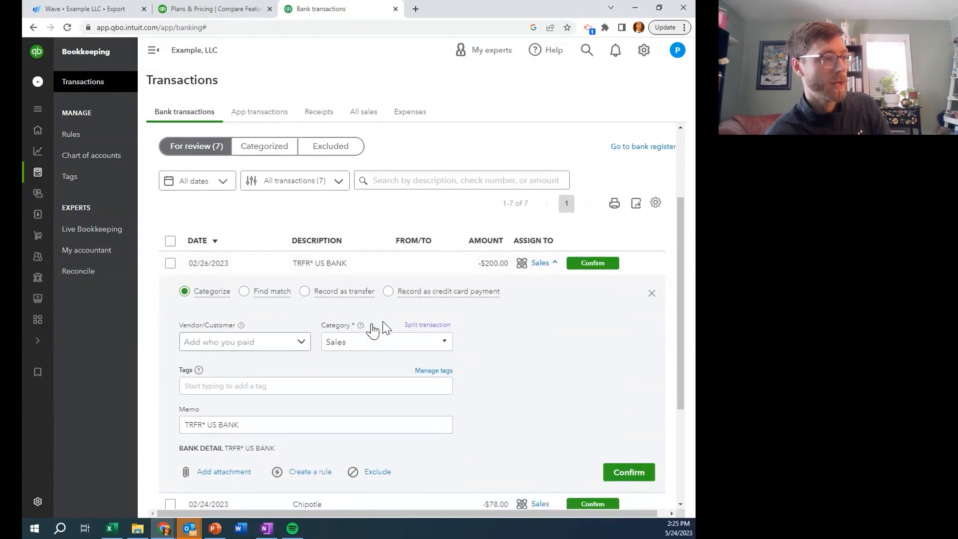
pyautogui.click(448, 346)
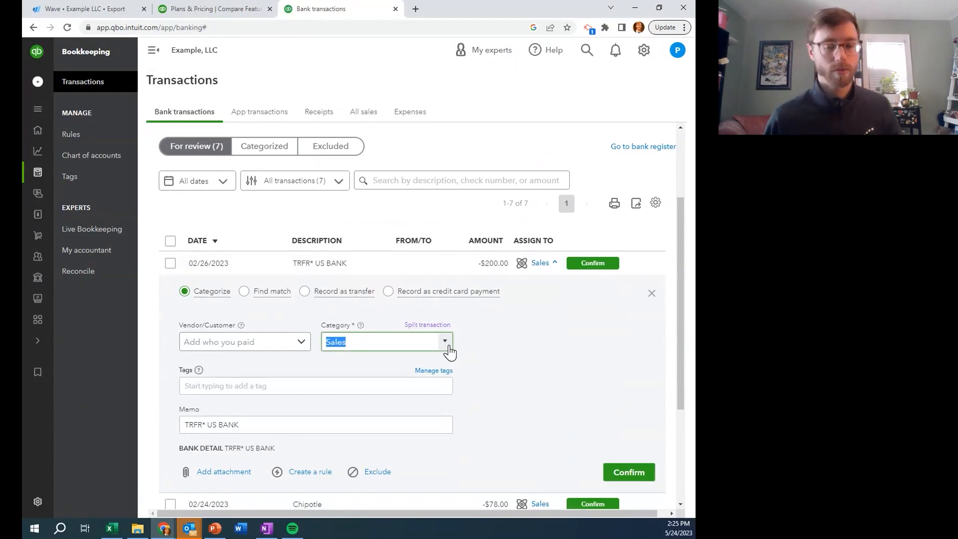
pyautogui.click(447, 344)
pyautogui.write('owner')
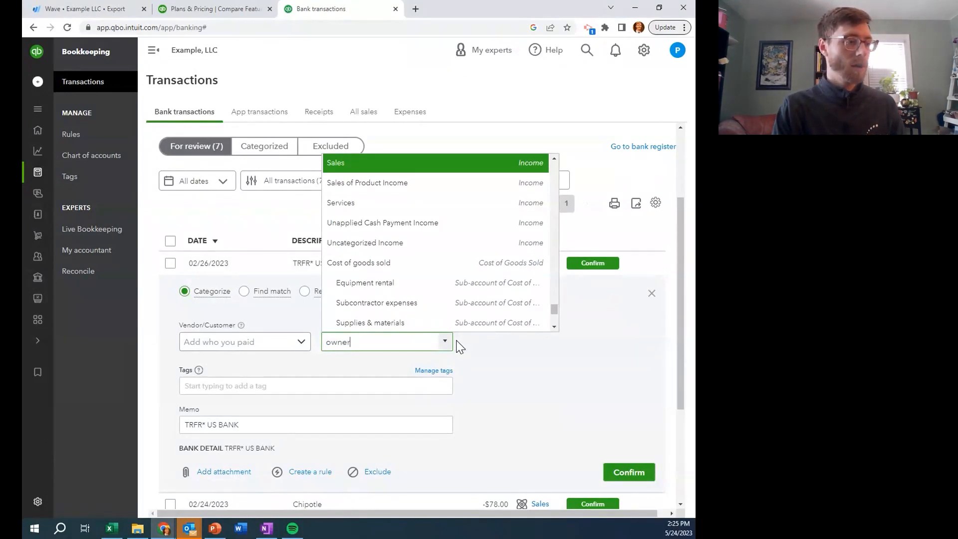
pyautogui.click(448, 405)
pyautogui.click(496, 369)
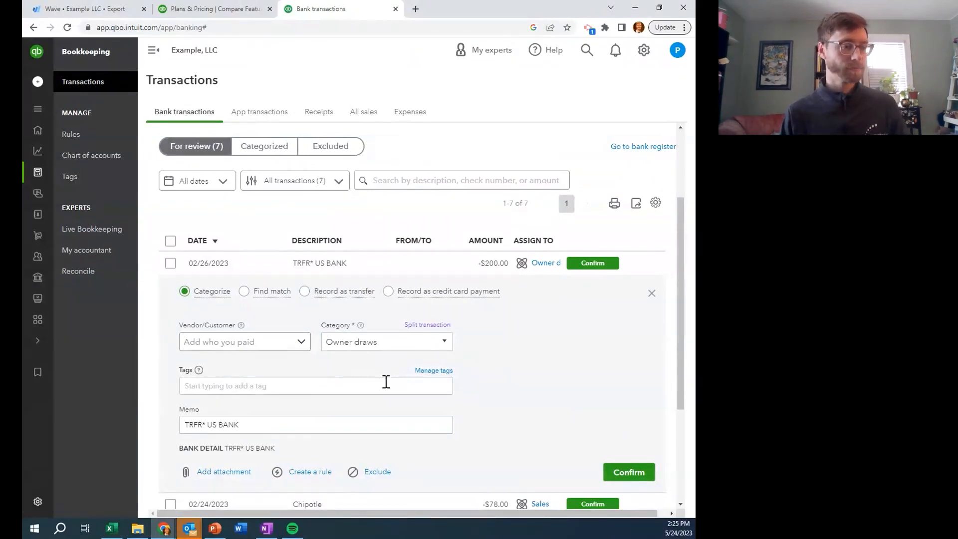
pyautogui.click(623, 474)
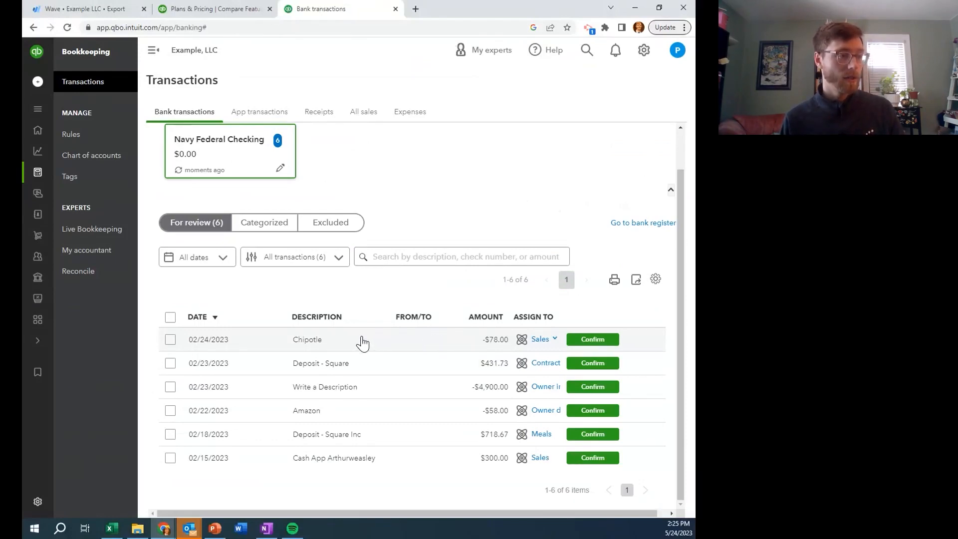
# - Categorize the 02/24/2023 Chipotle expense of $78.00 as Owner draws and confirm it
pyautogui.click(363, 343)
pyautogui.scroll(-1, 462, 402)
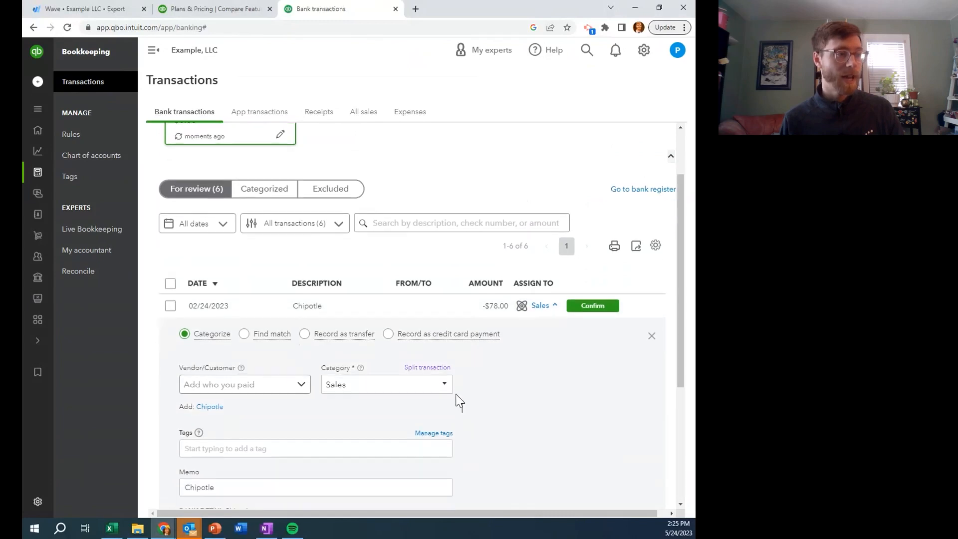
pyautogui.click(443, 370)
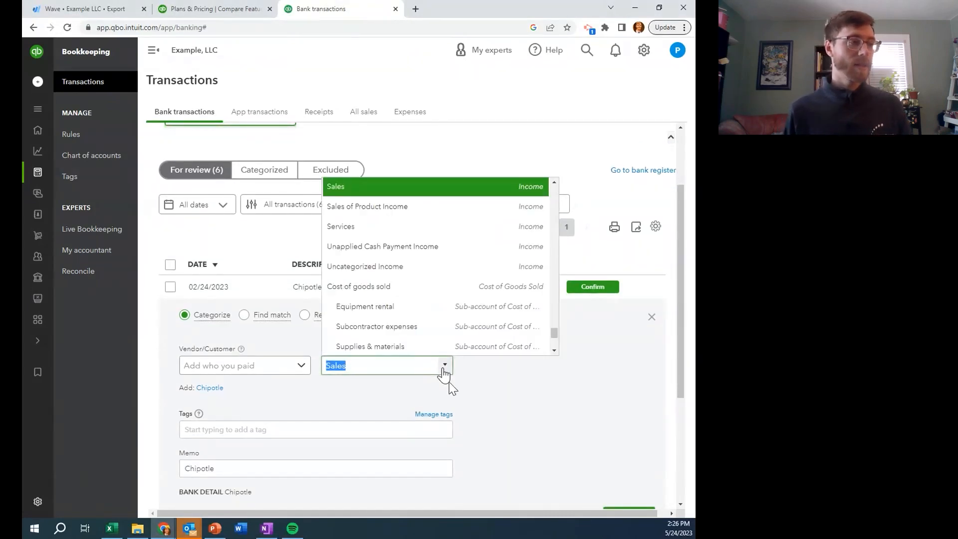
pyautogui.write('owner')
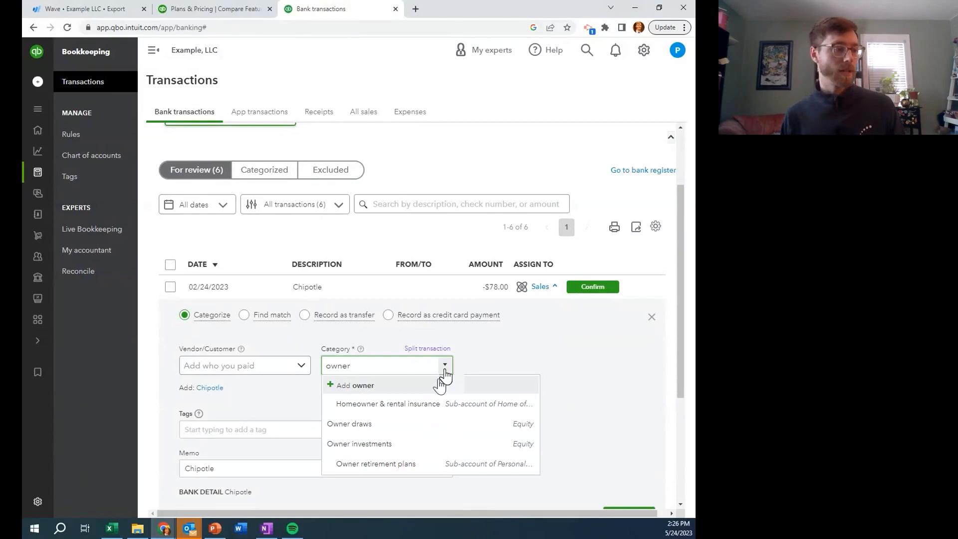
pyautogui.click(390, 423)
pyautogui.scroll(-1, 489, 428)
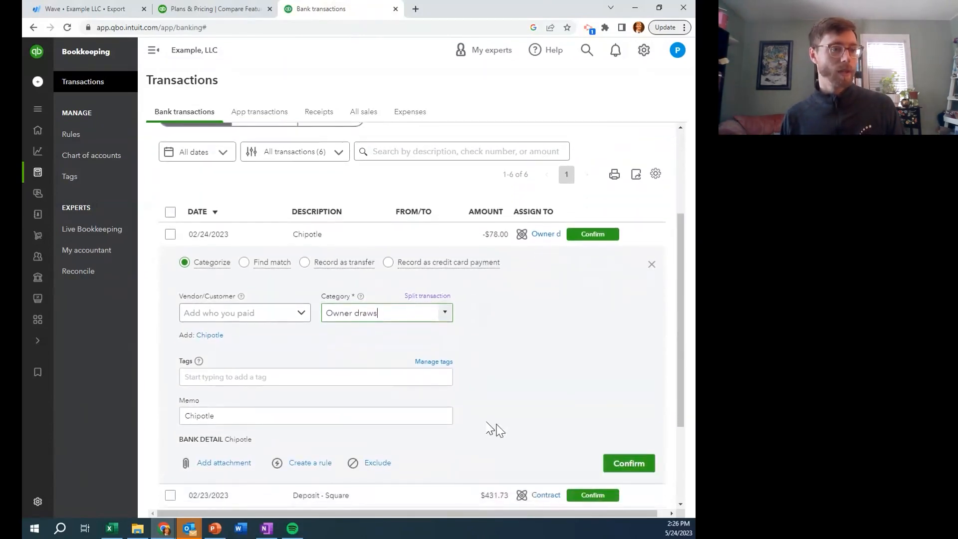
pyautogui.click(628, 464)
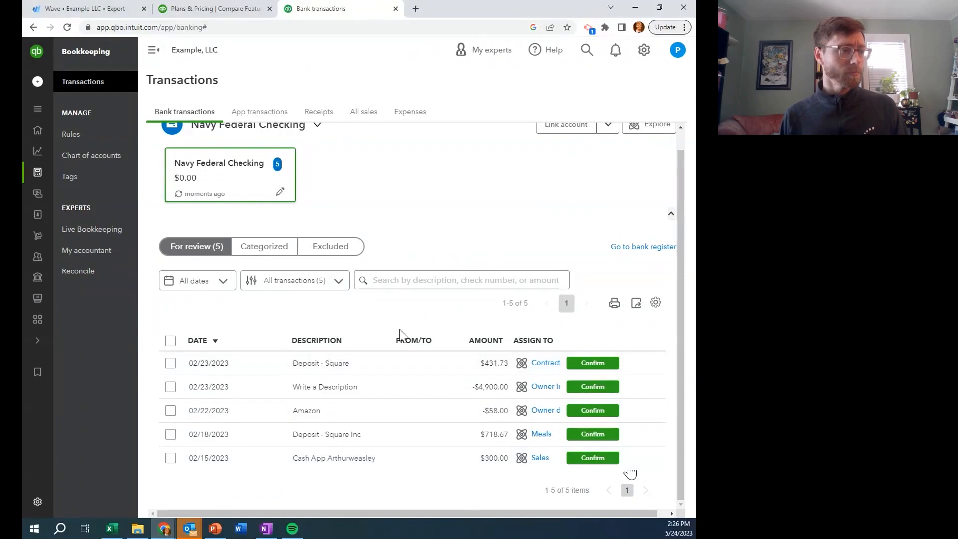
# - Open the details of the 02/23/2023 Square deposit of $431.73
pyautogui.click(352, 371)
pyautogui.scroll(-1, 395, 384)
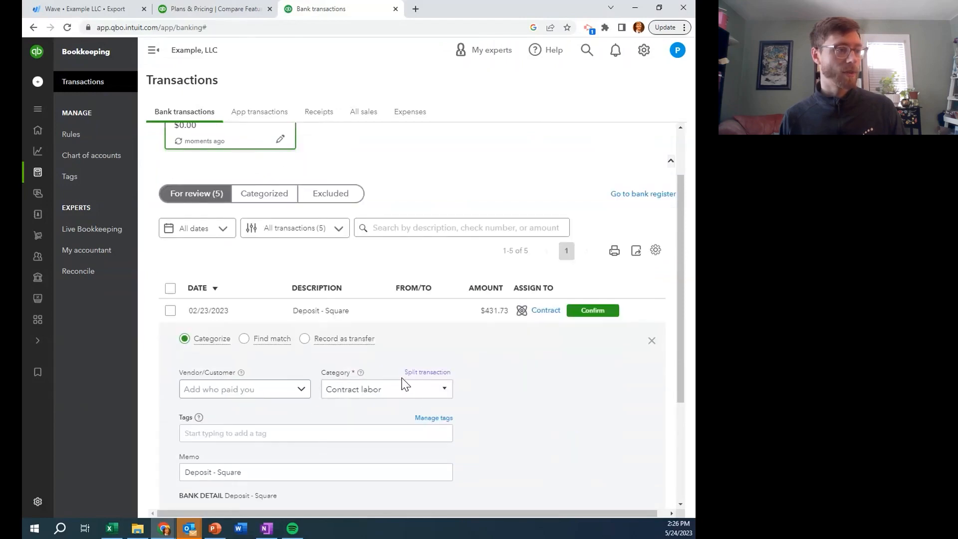
pyautogui.scroll(-1, 405, 384)
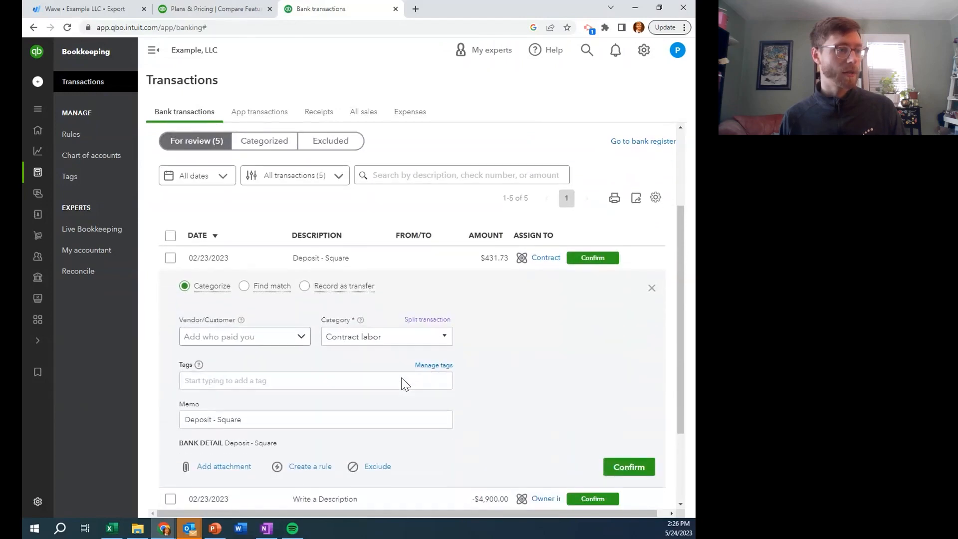
pyautogui.click(445, 343)
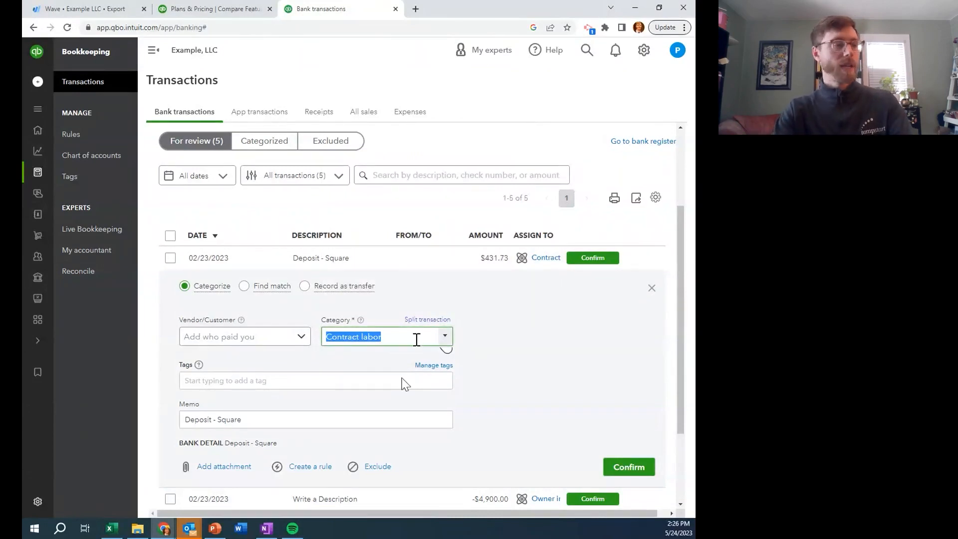
pyautogui.write('sales')
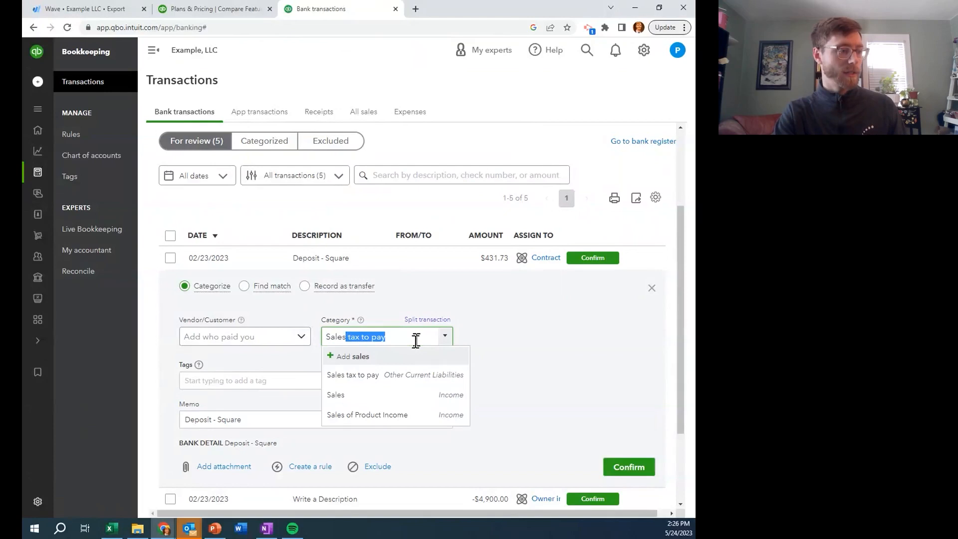
pyautogui.click(538, 350)
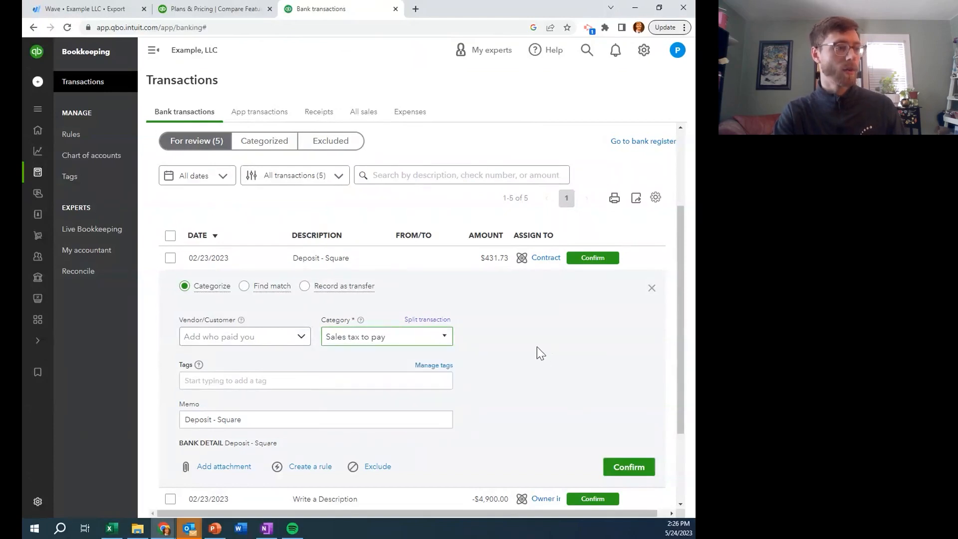
# - Start adding a new category from the entry "flo" for the $431.73 Square deposit
pyautogui.click(444, 338)
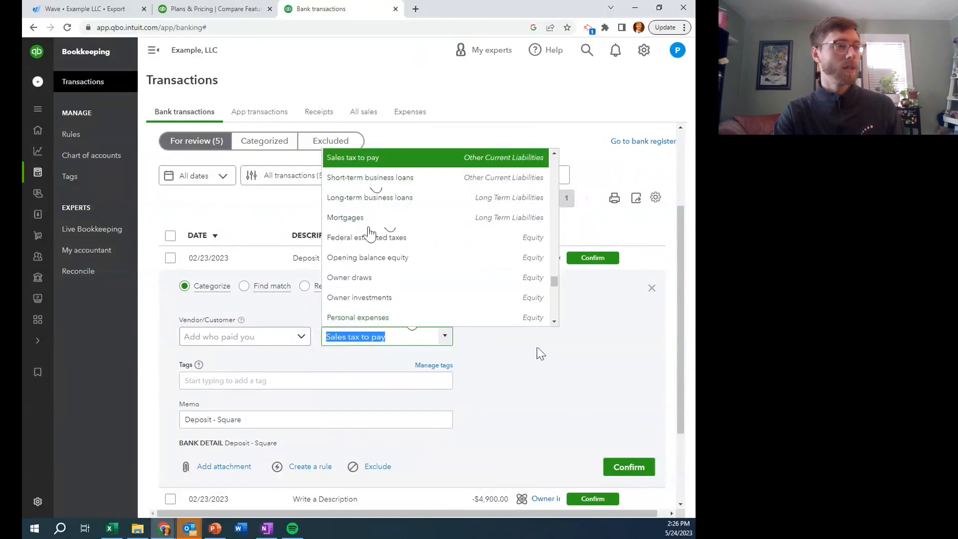
pyautogui.scroll(1, 424, 278)
pyautogui.write('fl')
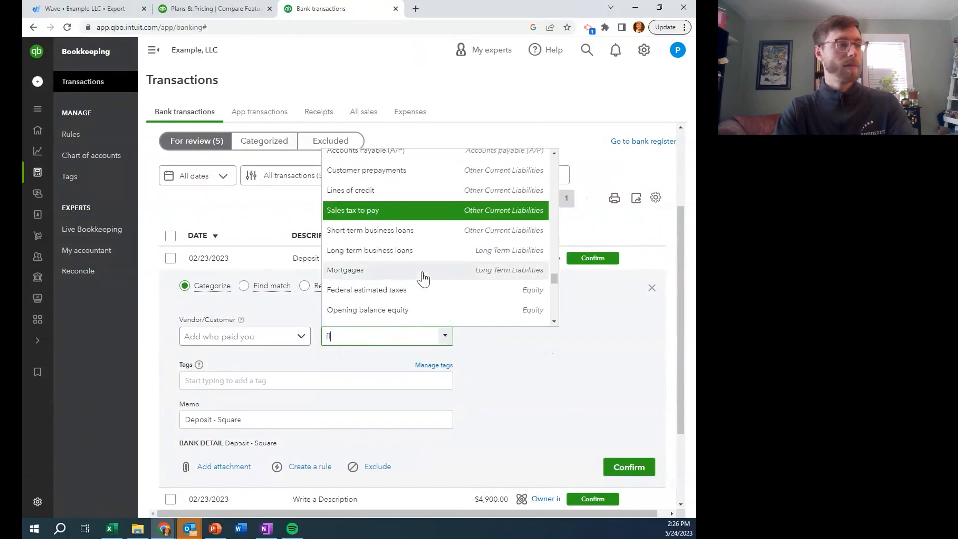
pyautogui.write('o')
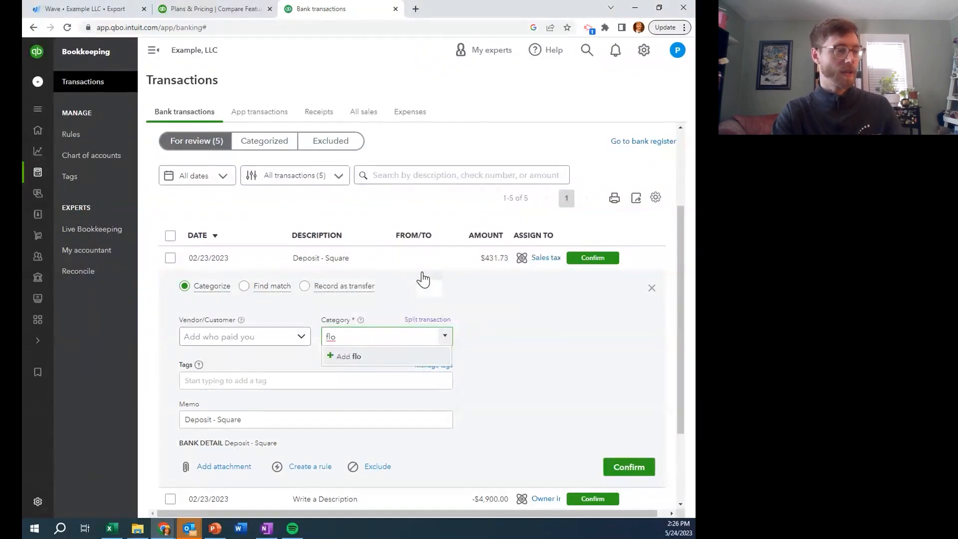
pyautogui.click(337, 356)
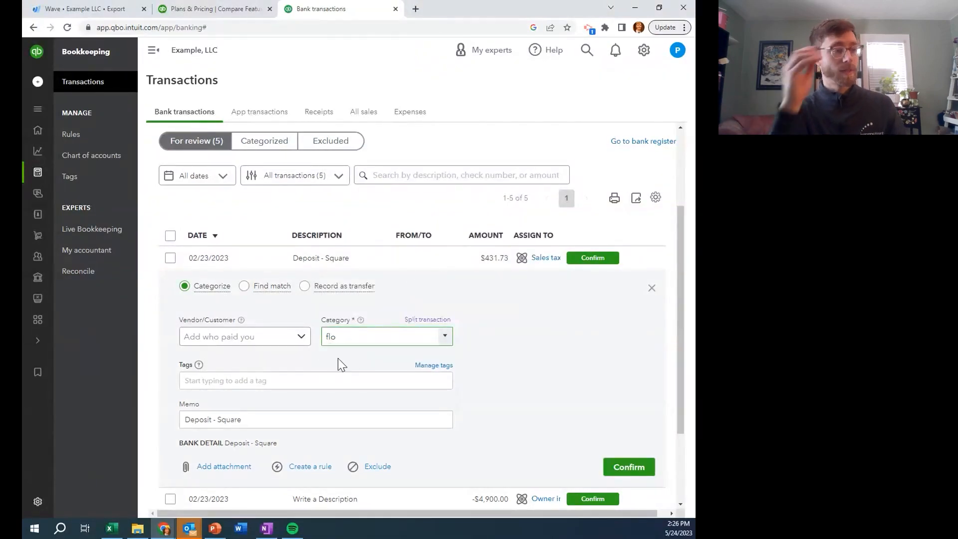
# - Set the new account's type to Income, its detail type to Sales of Product Income and its name to Floral Revenue
pyautogui.click(295, 163)
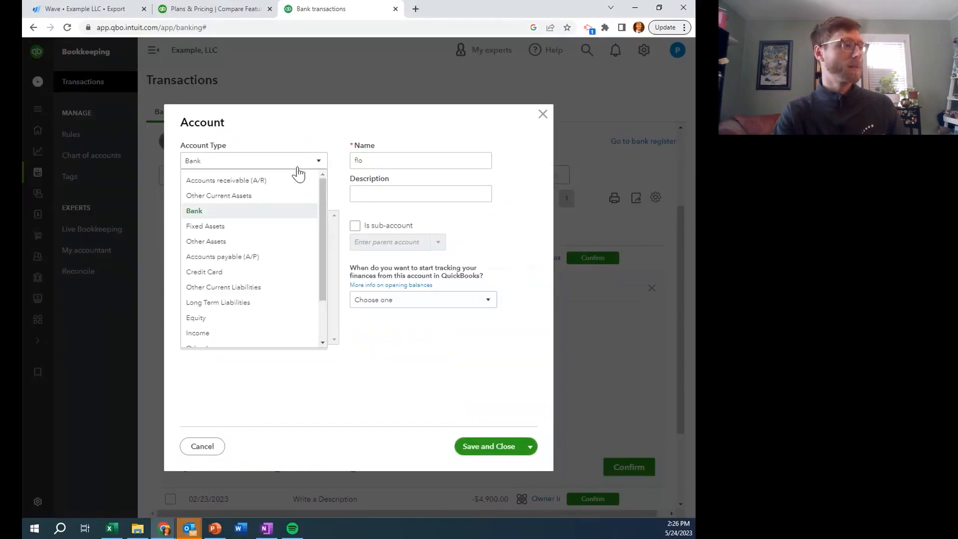
pyautogui.click(223, 332)
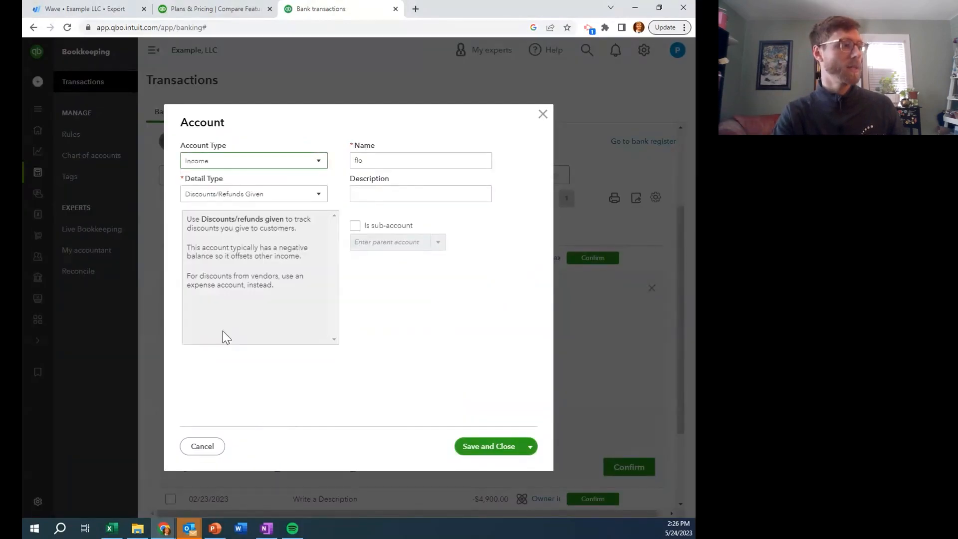
pyautogui.click(278, 193)
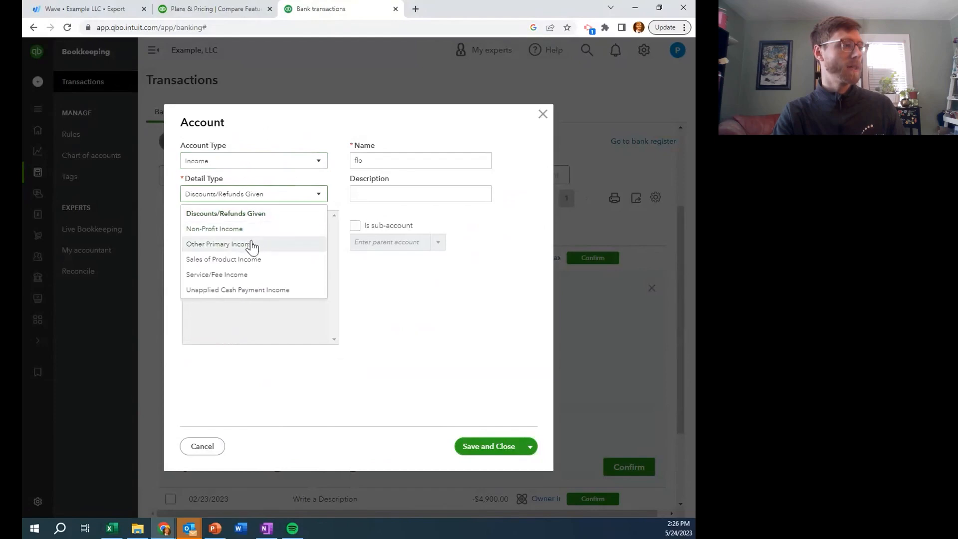
pyautogui.click(241, 259)
pyautogui.doubleClick(400, 160)
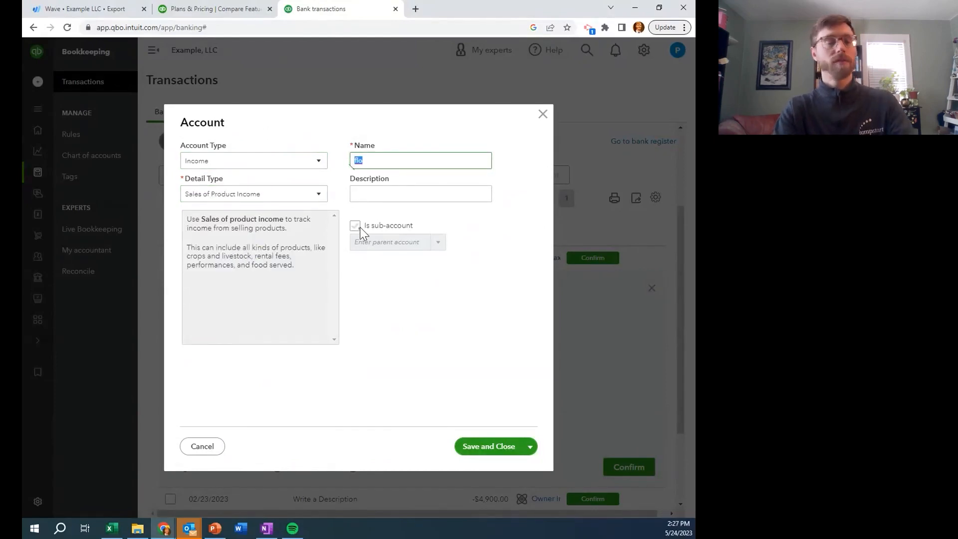
pyautogui.write('Floral Revenu')
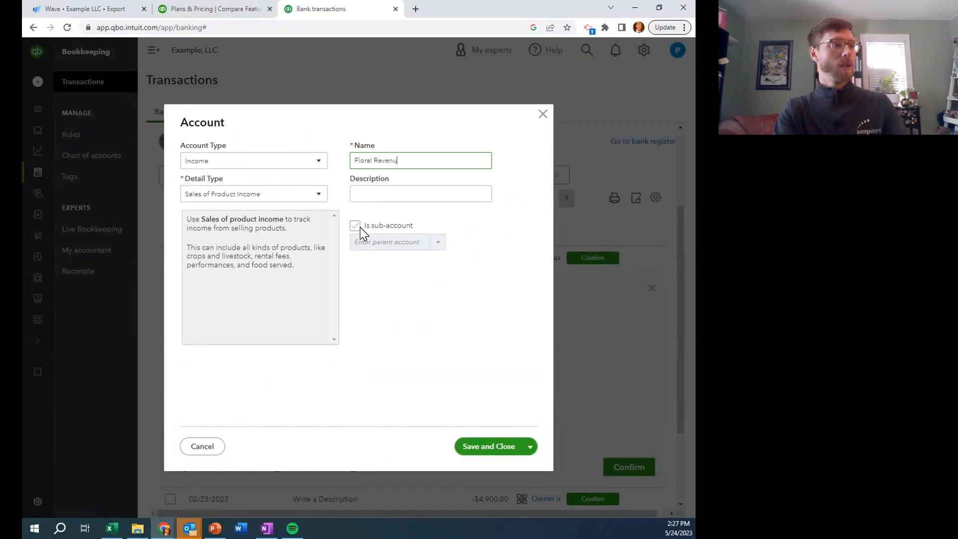
pyautogui.write('e')
# - Make Floral Revenue a sub-account of Sales of Product Income, save it, and confirm the $431.73 Square deposit under it
pyautogui.click(385, 196)
pyautogui.click(354, 226)
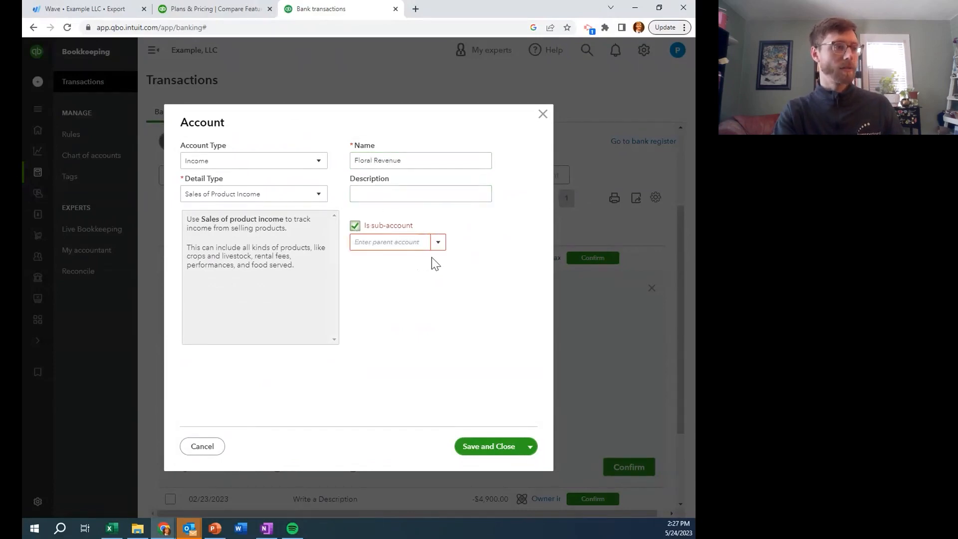
pyautogui.click(438, 242)
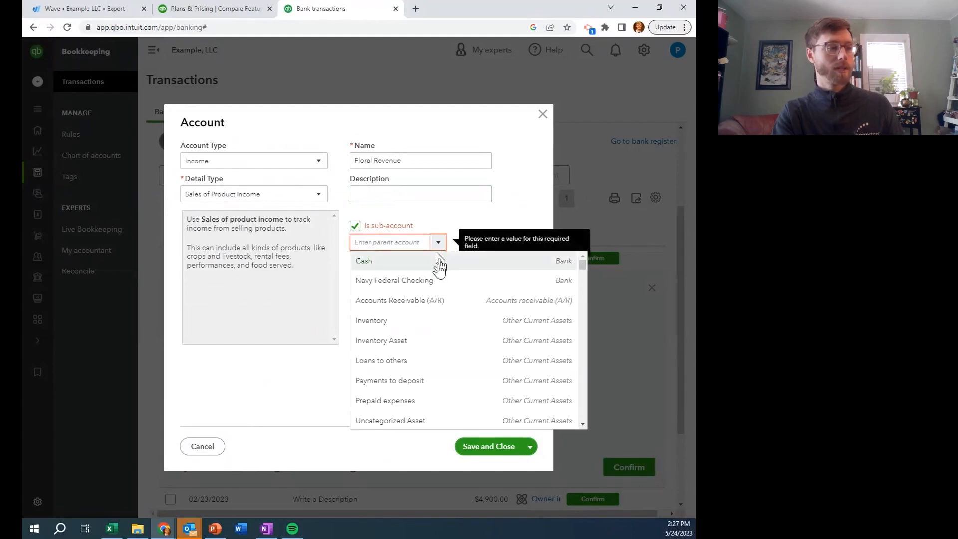
pyautogui.write('Sales tax to pay')
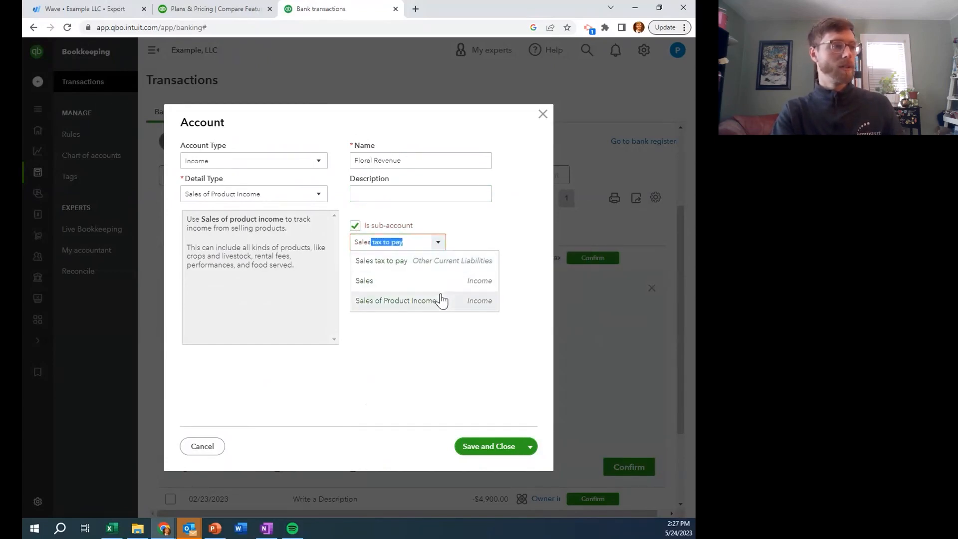
pyautogui.click(441, 300)
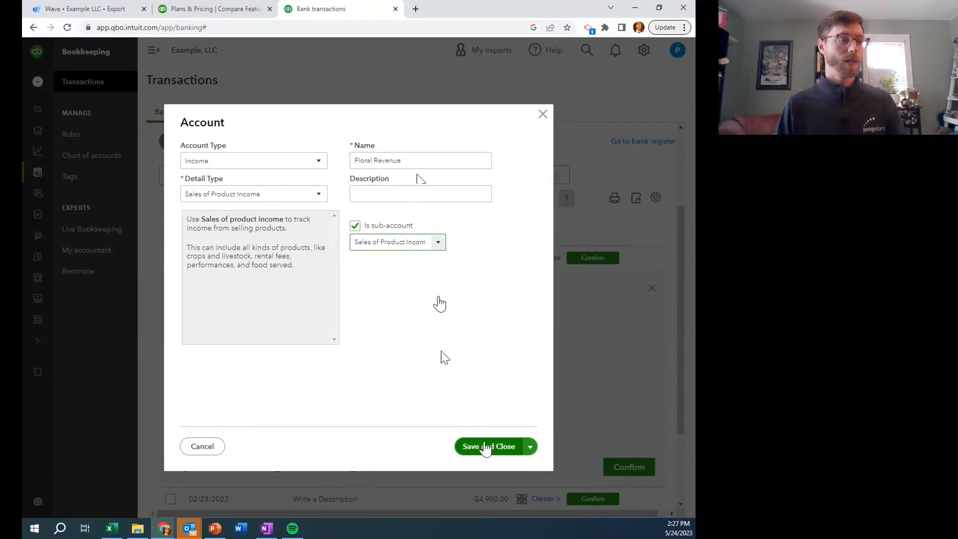
pyautogui.click(494, 455)
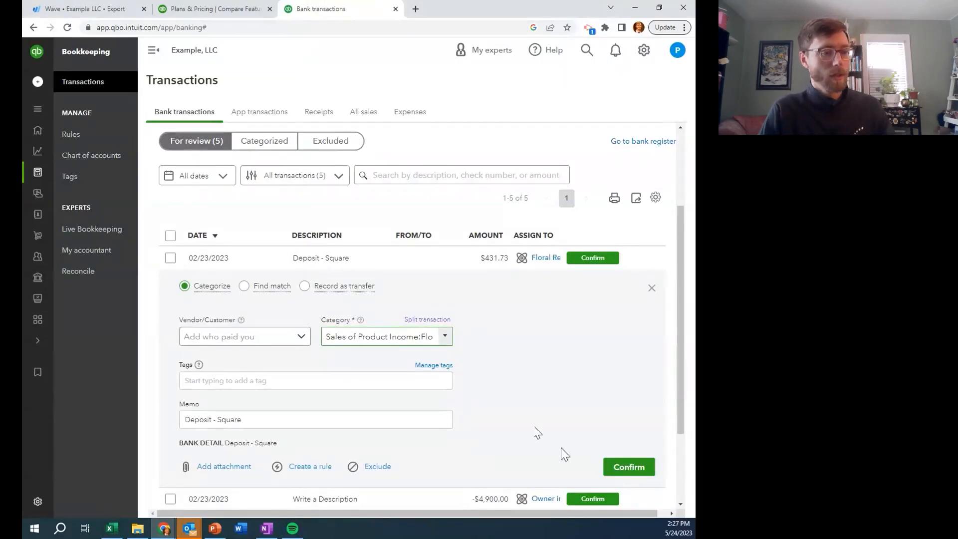
pyautogui.click(616, 469)
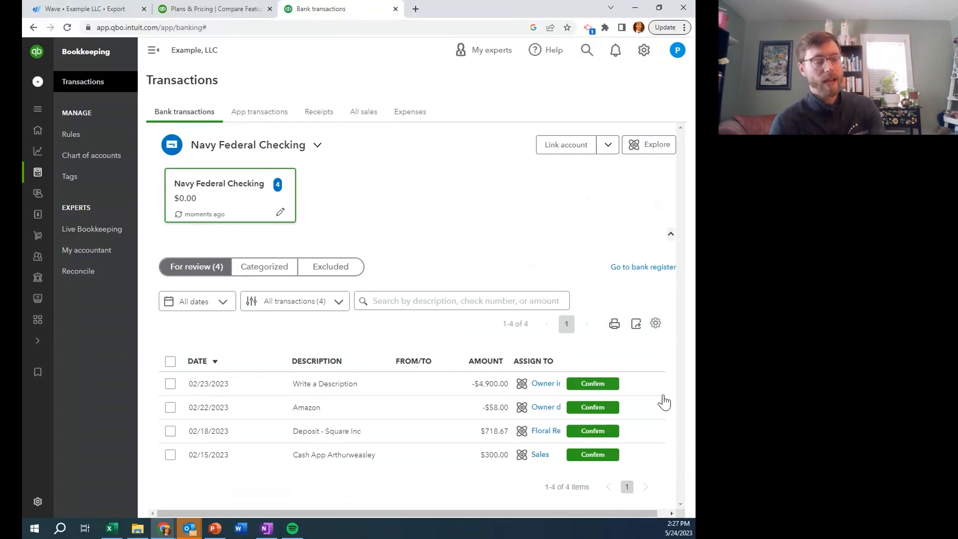
# - Check the suggested Floral Revenue category of the 02/18/2023 Square Inc deposit of $718.67 and confirm the transaction
pyautogui.click(388, 438)
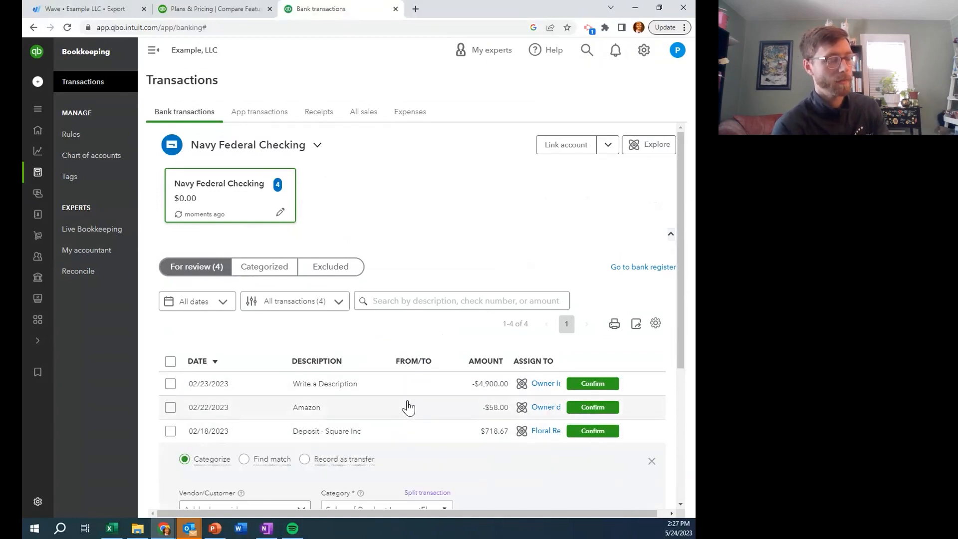
pyautogui.scroll(-1, 409, 408)
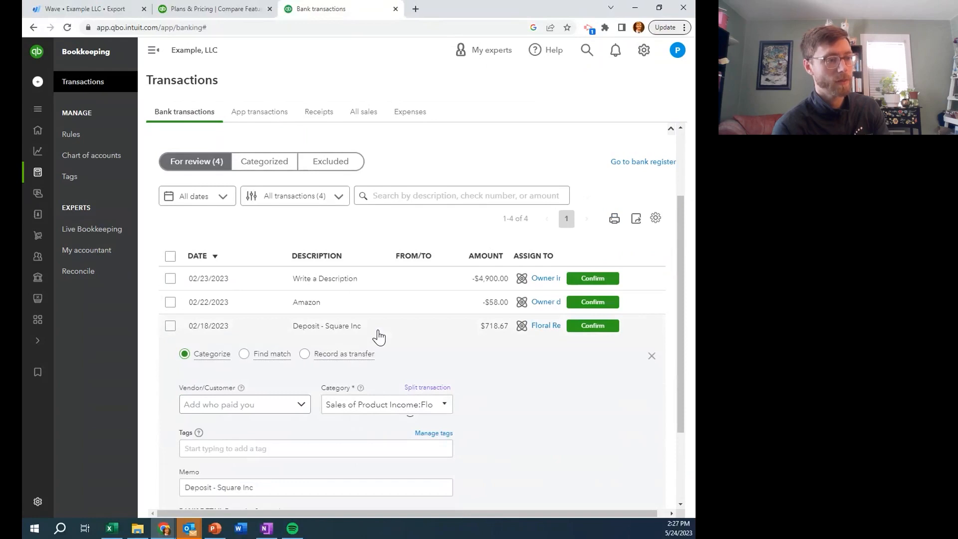
pyautogui.click(379, 337)
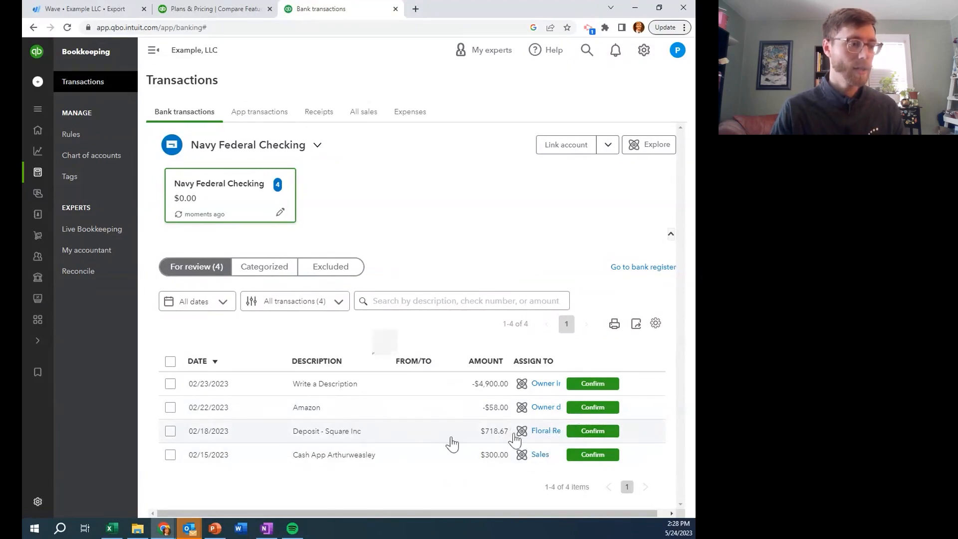
pyautogui.click(591, 432)
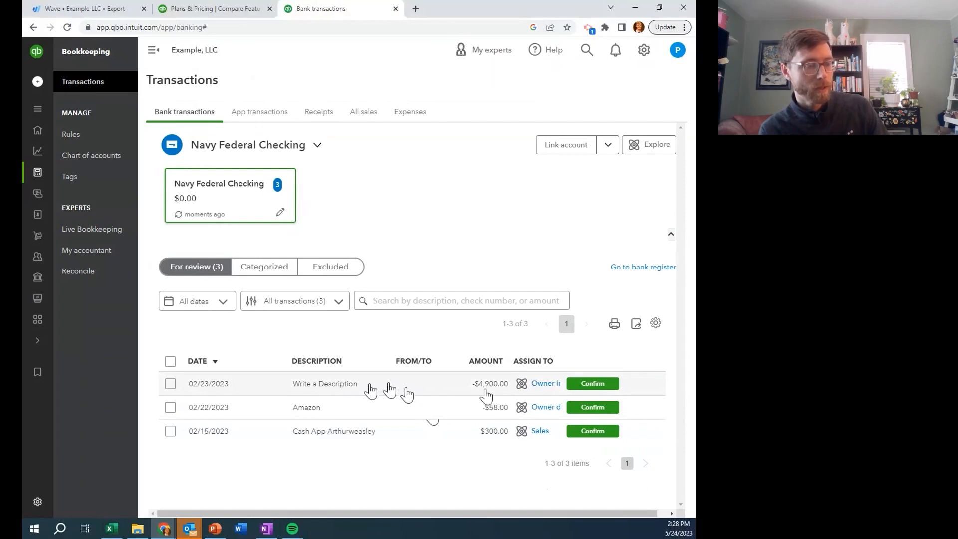
# - Categorize the 02/23/2023 "Write a Description" expense of $4,900.00 as Owner draws and confirm it
pyautogui.click(429, 391)
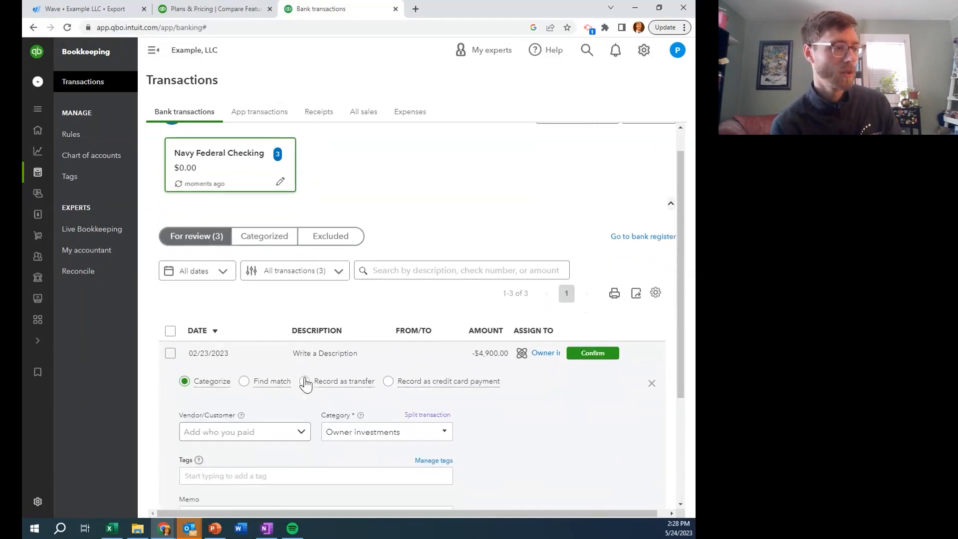
pyautogui.scroll(-2, 347, 391)
pyautogui.click(447, 364)
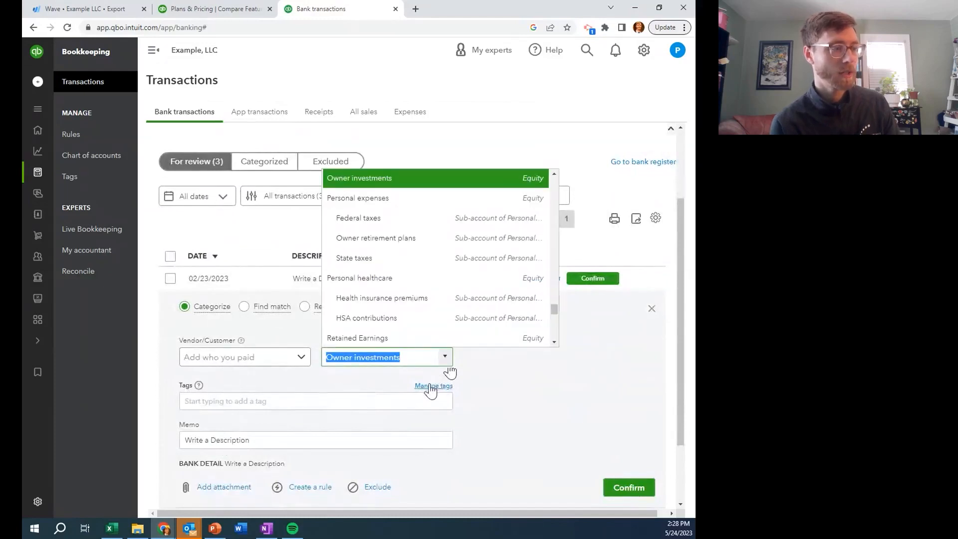
pyautogui.write('owner')
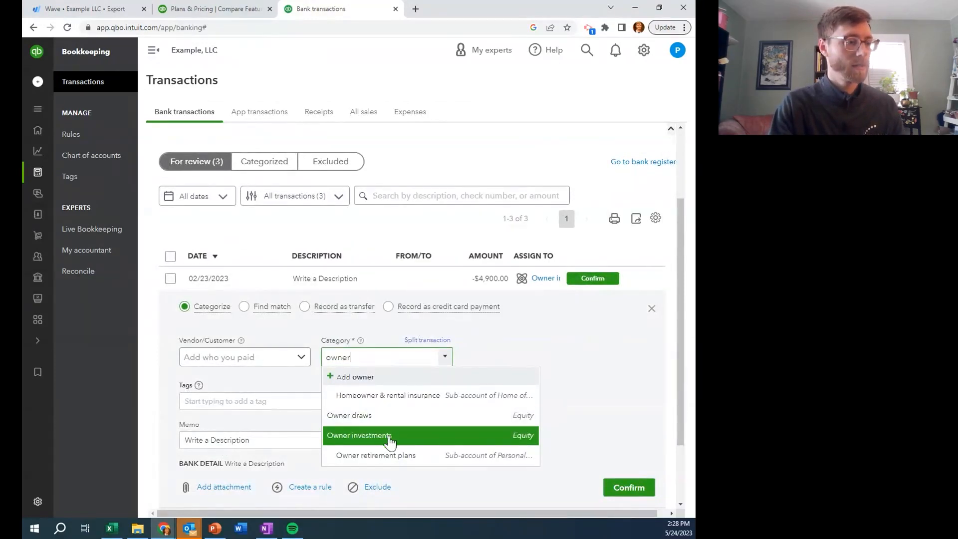
pyautogui.click(399, 424)
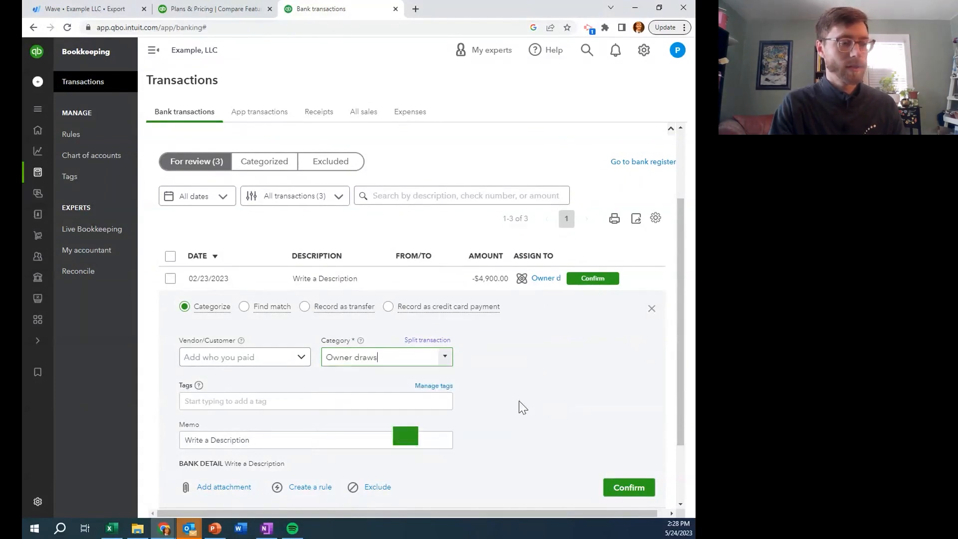
pyautogui.click(640, 490)
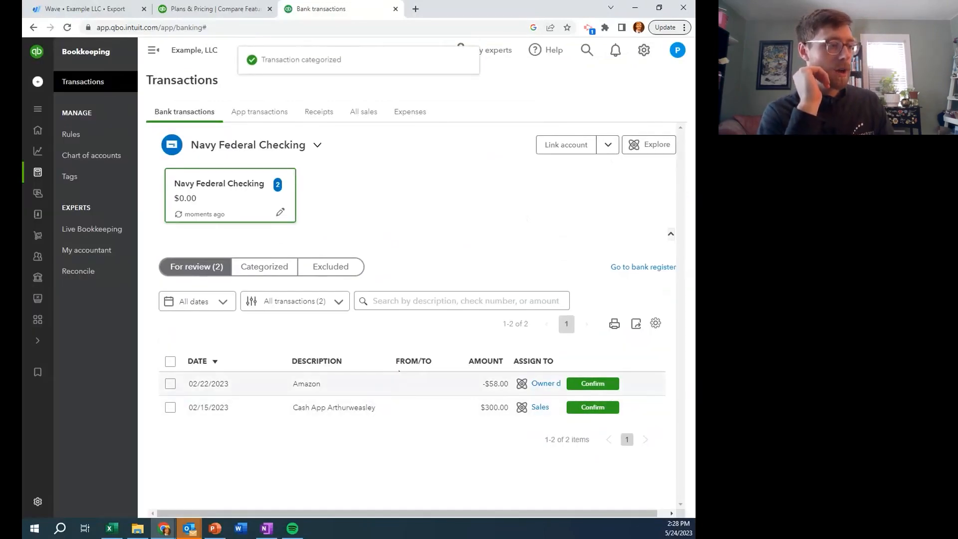
# - Categorize the 02/22/2023 Amazon expense of $58.00 as Office expenses and confirm it
pyautogui.click(388, 394)
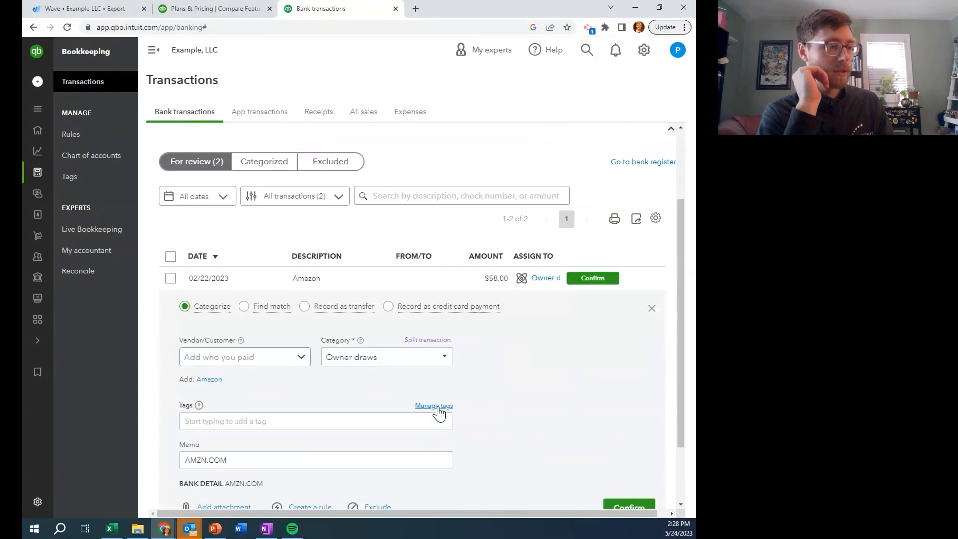
pyautogui.click(443, 366)
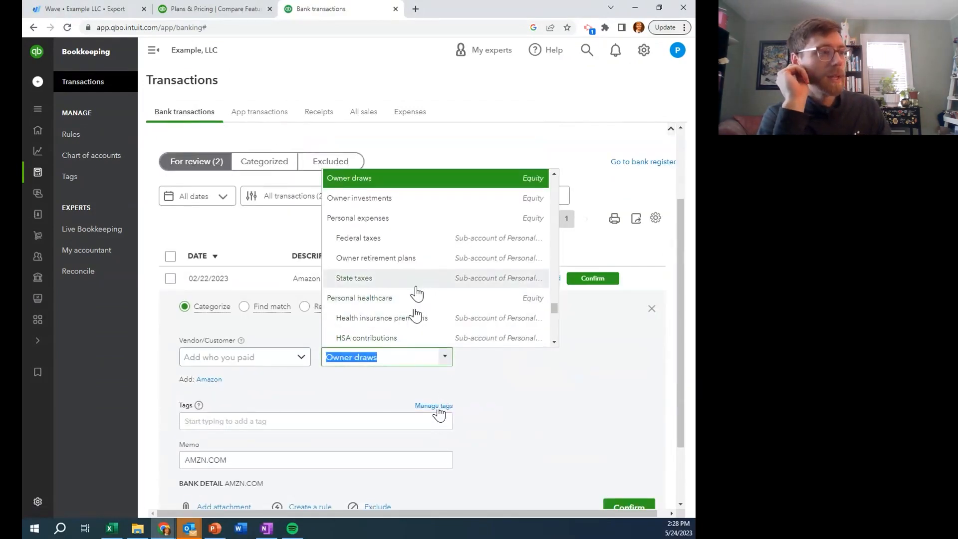
pyautogui.scroll(10, 416, 294)
pyautogui.scroll(10, 417, 293)
pyautogui.scroll(3, 417, 294)
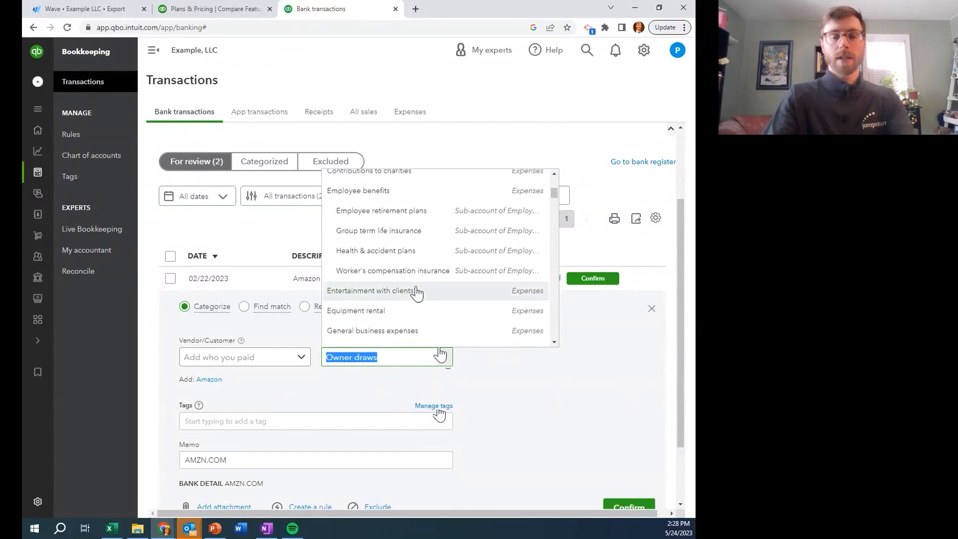
pyautogui.write('Office expenses')
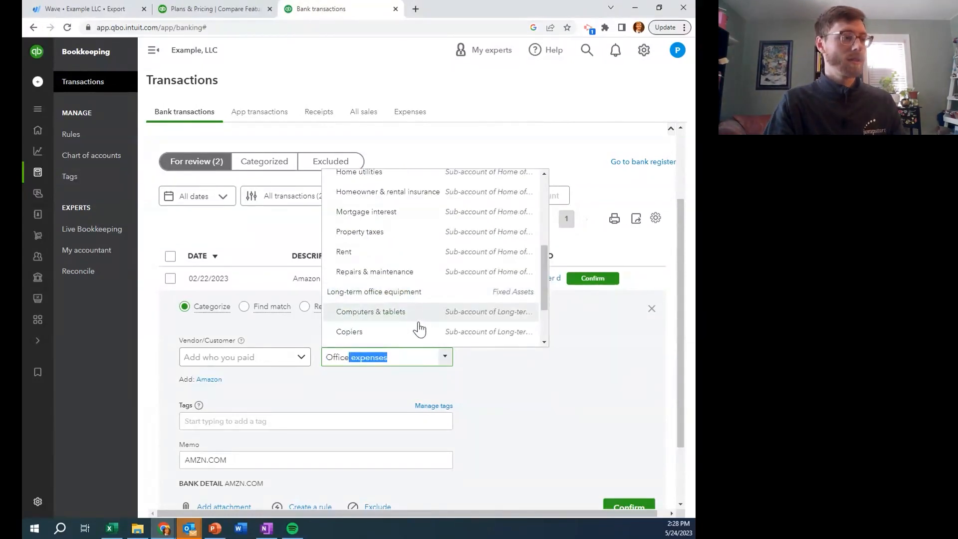
pyautogui.click(490, 382)
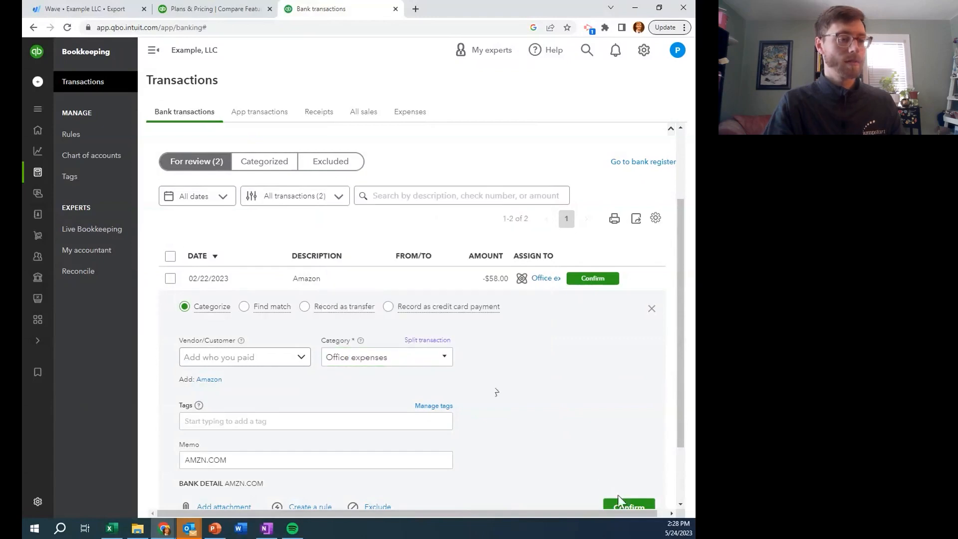
pyautogui.click(628, 507)
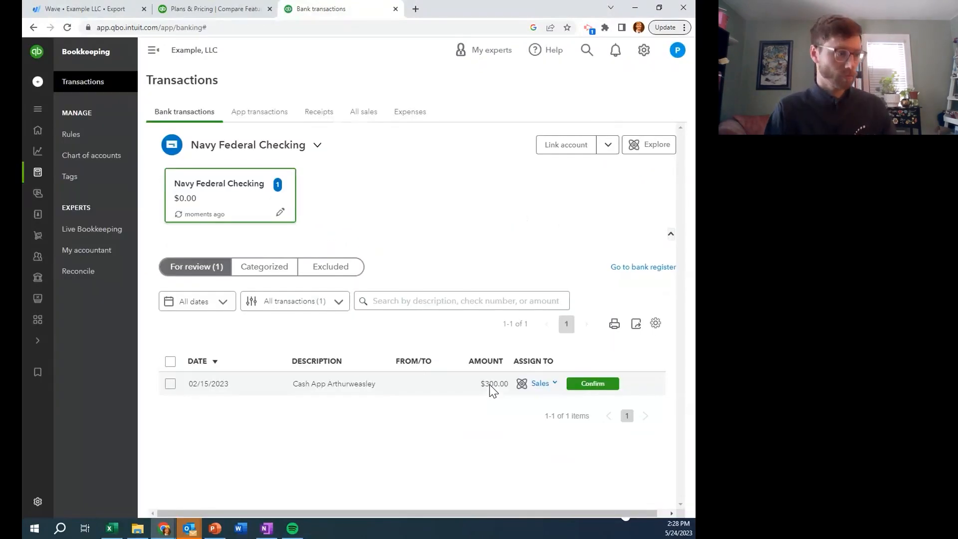
# - Categorize the 02/15/2023 Cash App deposit of $300.00 as Floral Revenue and confirm it
pyautogui.click(362, 391)
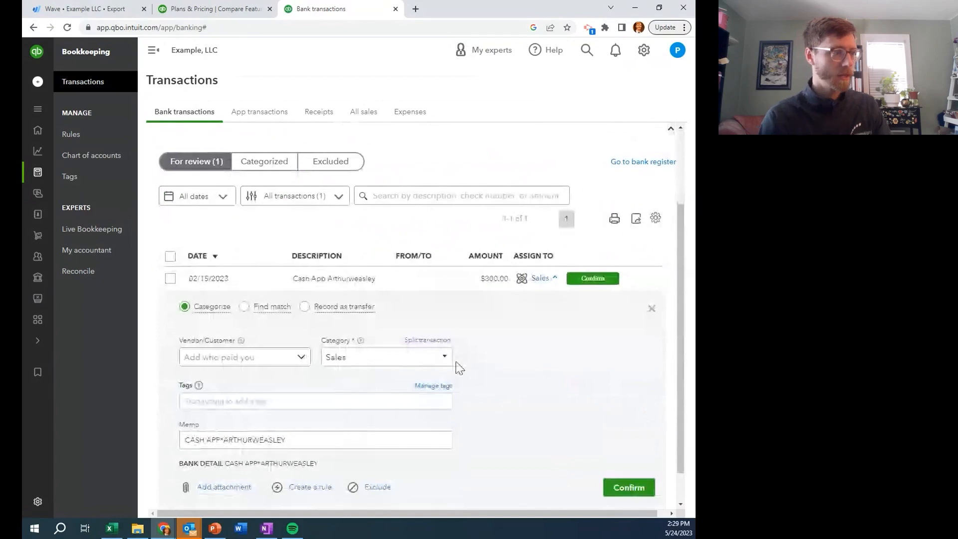
pyautogui.click(369, 364)
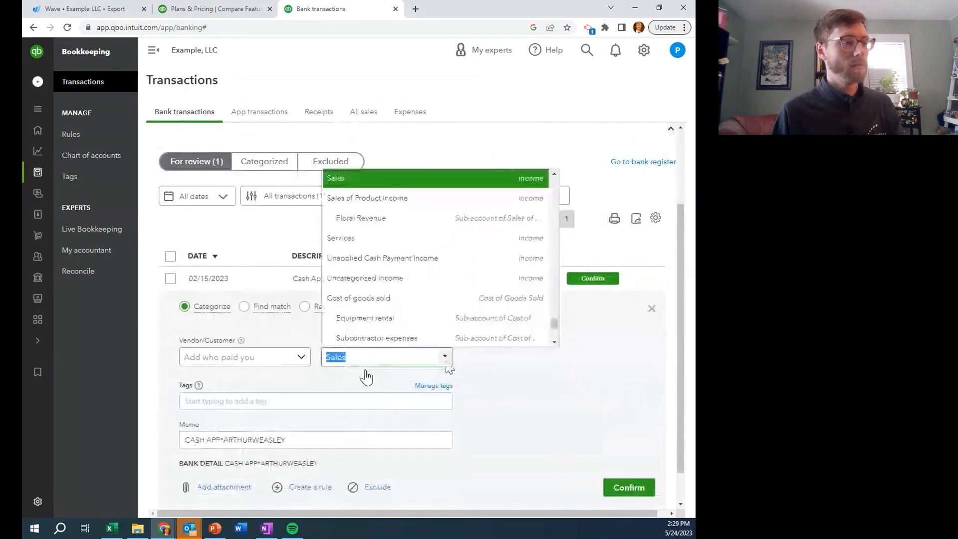
pyautogui.click(385, 220)
pyautogui.click(620, 488)
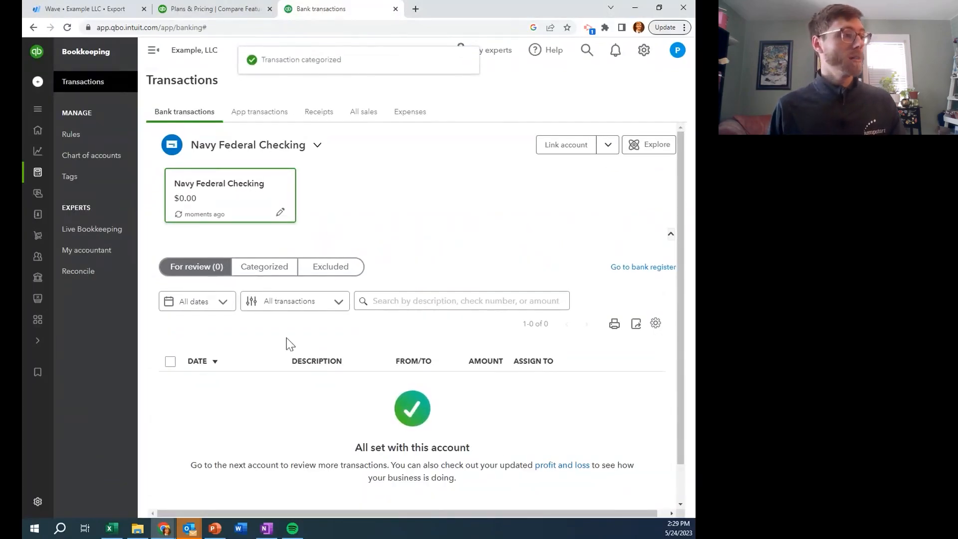
pyautogui.click(277, 269)
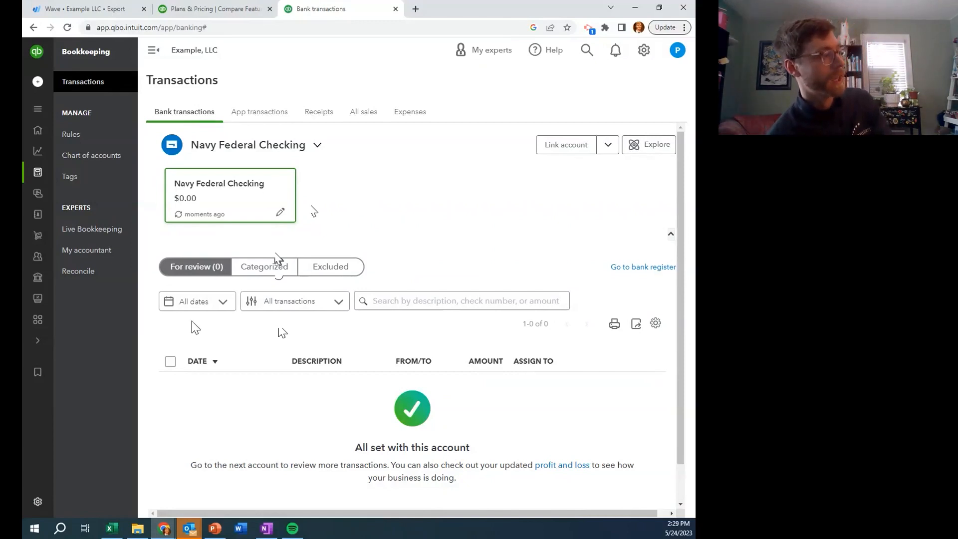
# - Open the Profit and Loss report from the favorite standard reports
pyautogui.moveTo(34, 258)
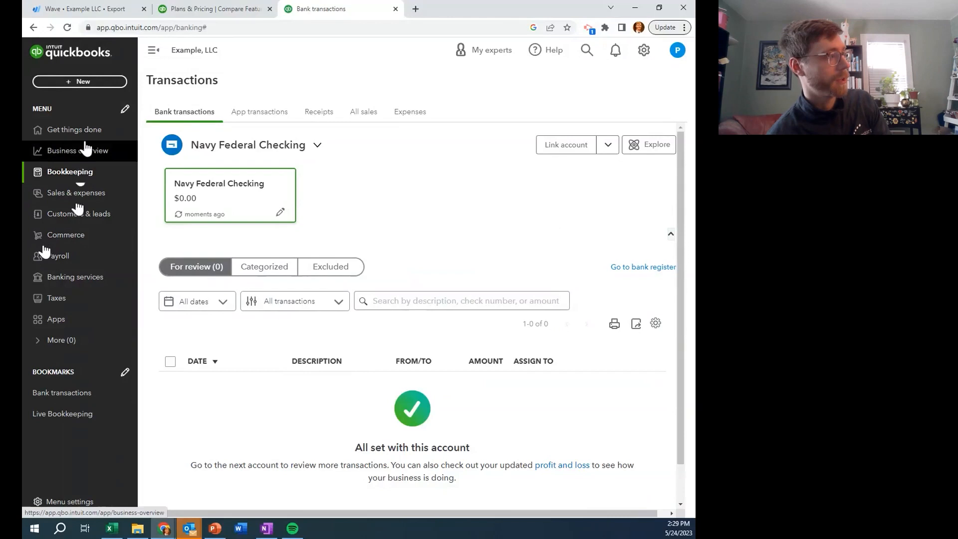
pyautogui.click(86, 151)
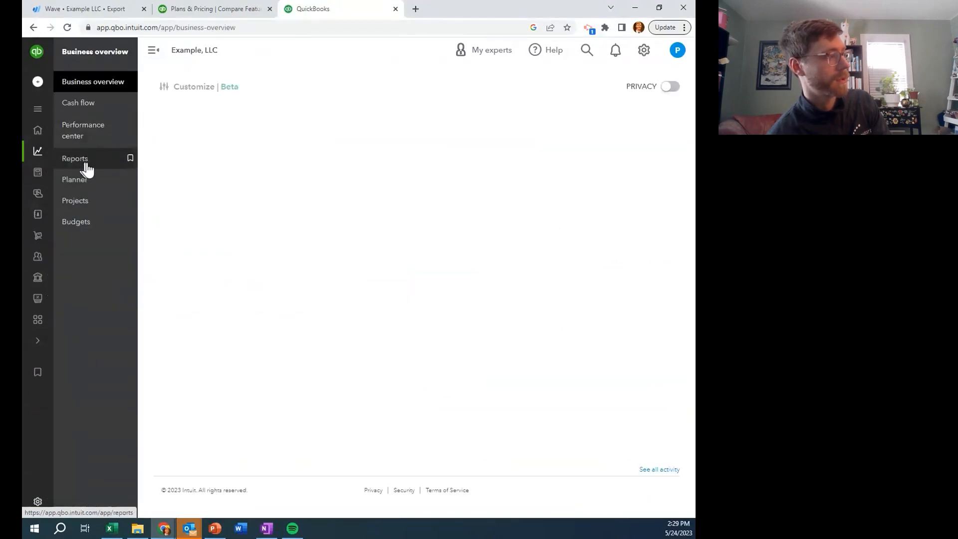
pyautogui.click(86, 168)
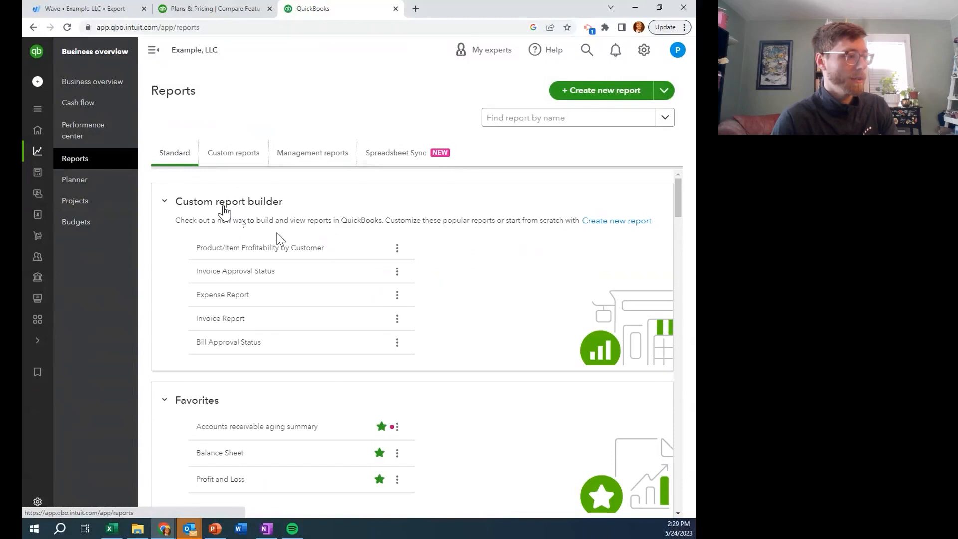
pyautogui.scroll(-2, 254, 310)
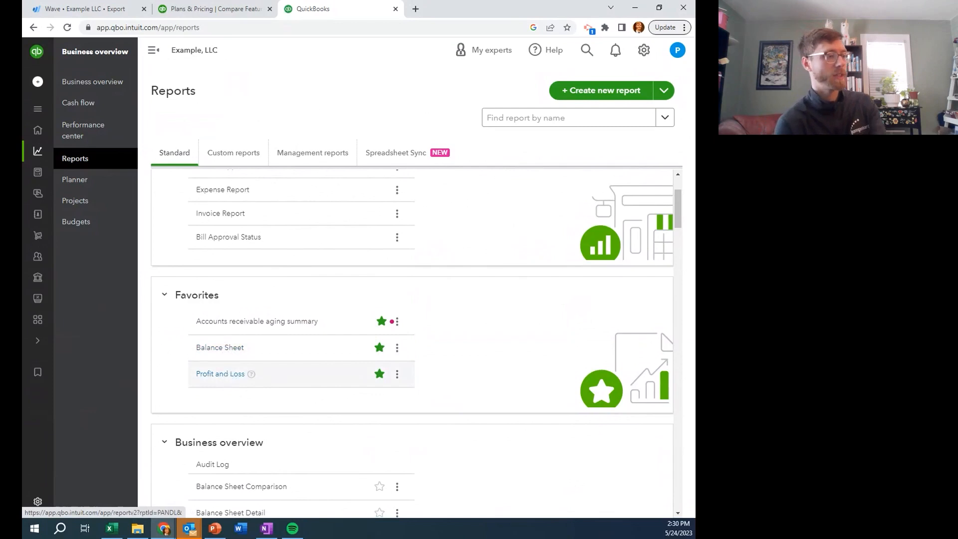
pyautogui.click(229, 374)
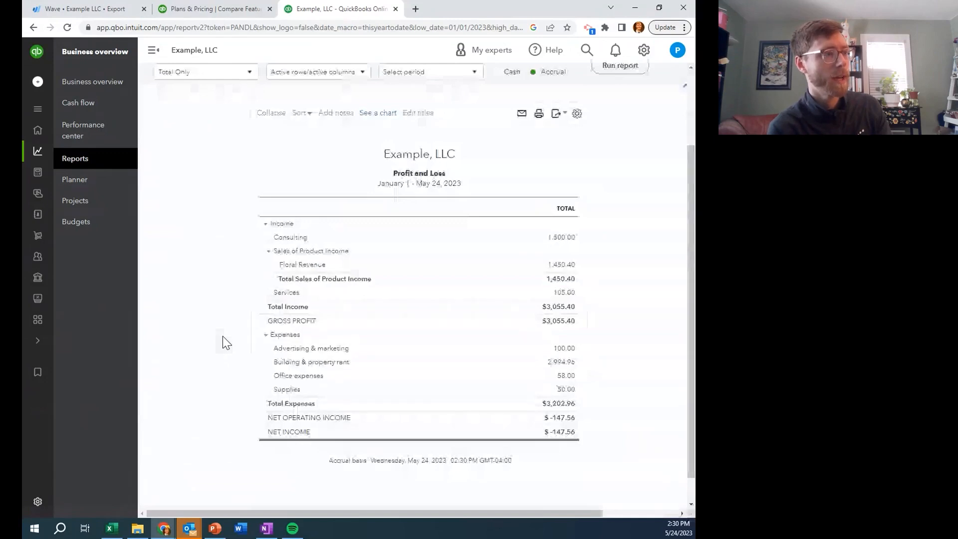
# - Examine the Profit and Loss report's date range and its income lines, including Services
pyautogui.moveTo(378, 183); pyautogui.dragTo(464, 184)
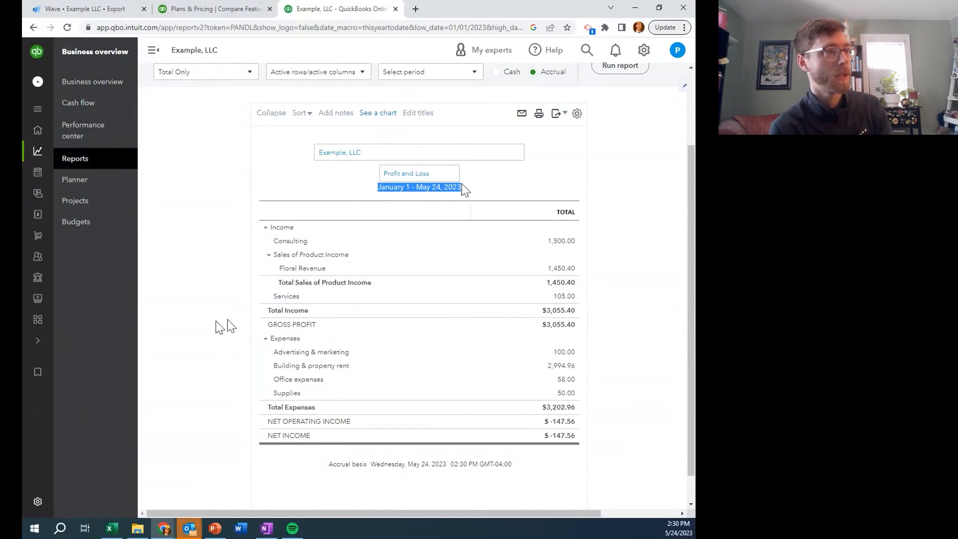
pyautogui.scroll(2, 217, 332)
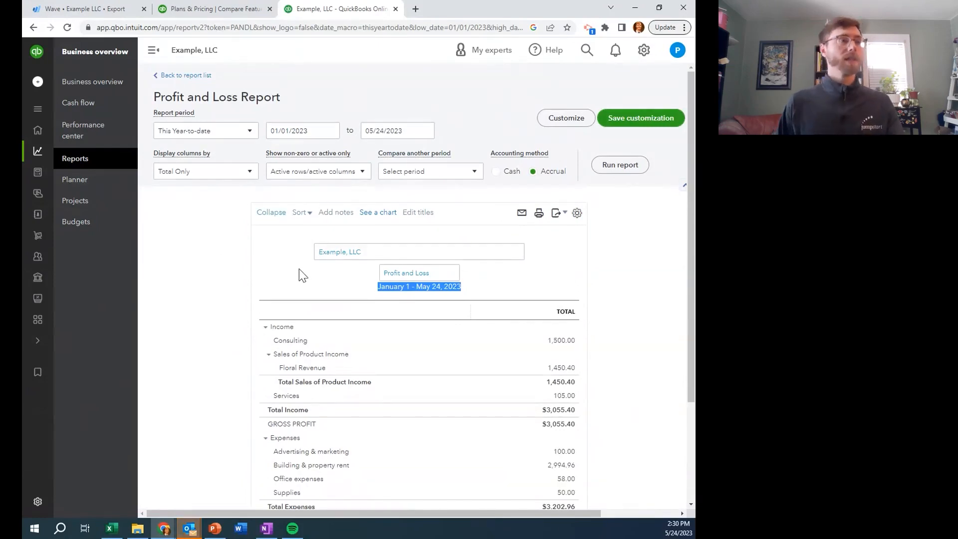
pyautogui.scroll(-1, 301, 274)
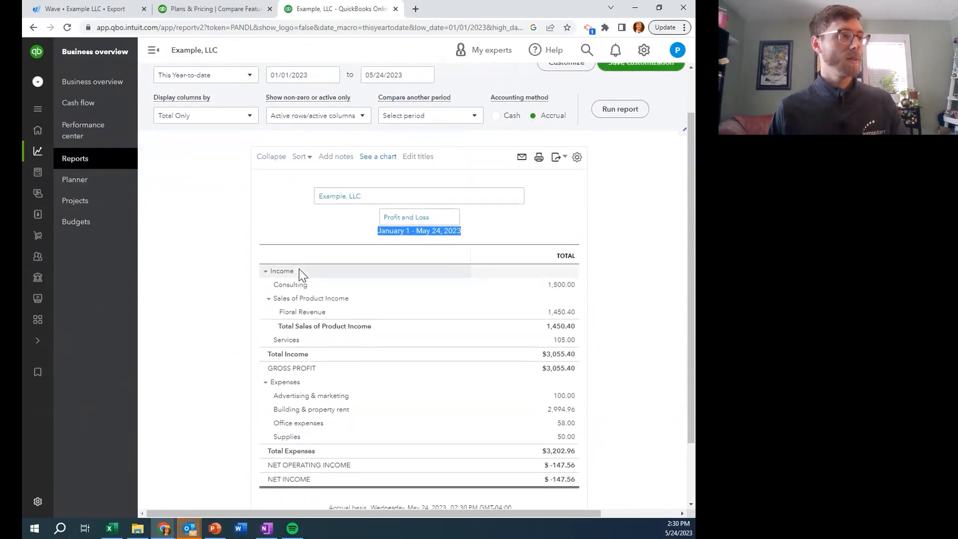
pyautogui.scroll(-1, 299, 269)
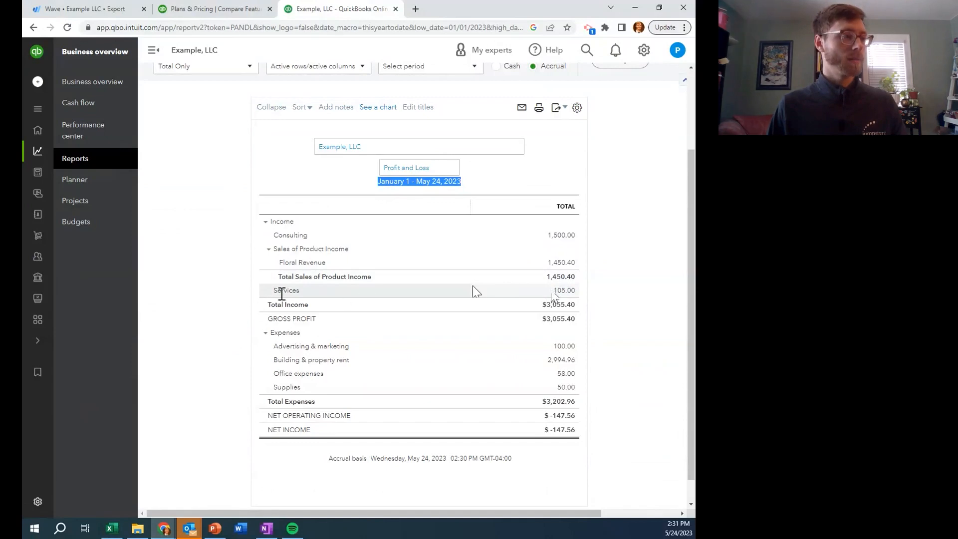
pyautogui.moveTo(288, 292); pyautogui.dragTo(317, 293)
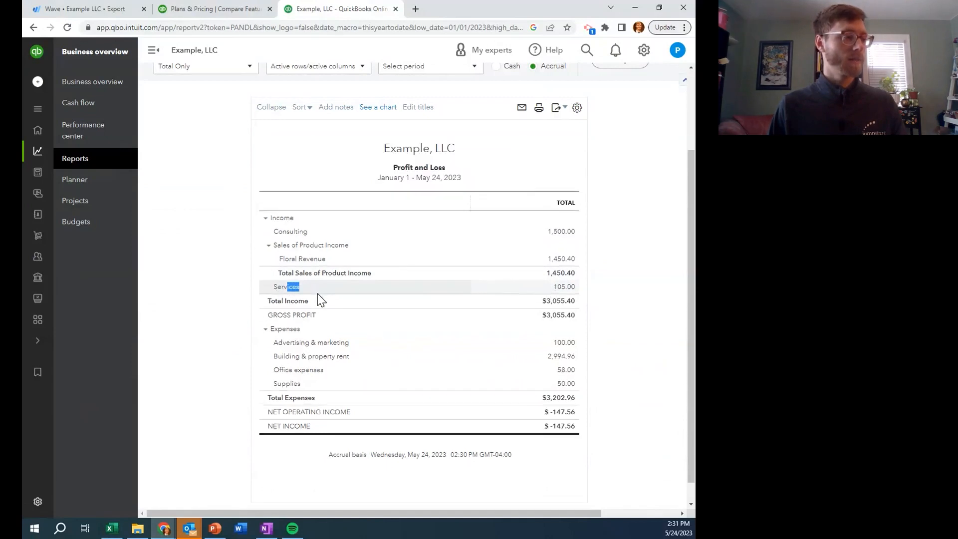
# - Open the transactions behind the Services total on the Profit and Loss report and examine their split accounts and amounts
pyautogui.click(317, 292)
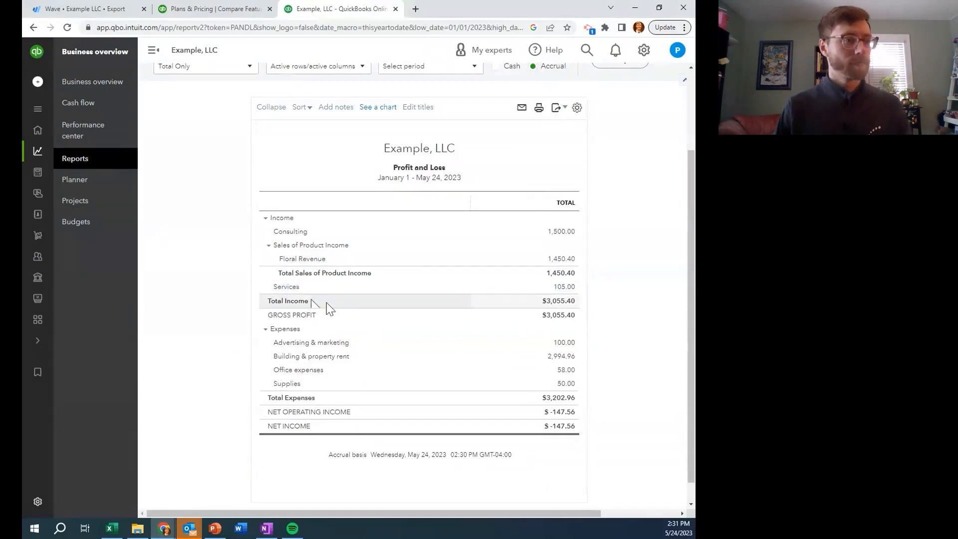
pyautogui.click(564, 289)
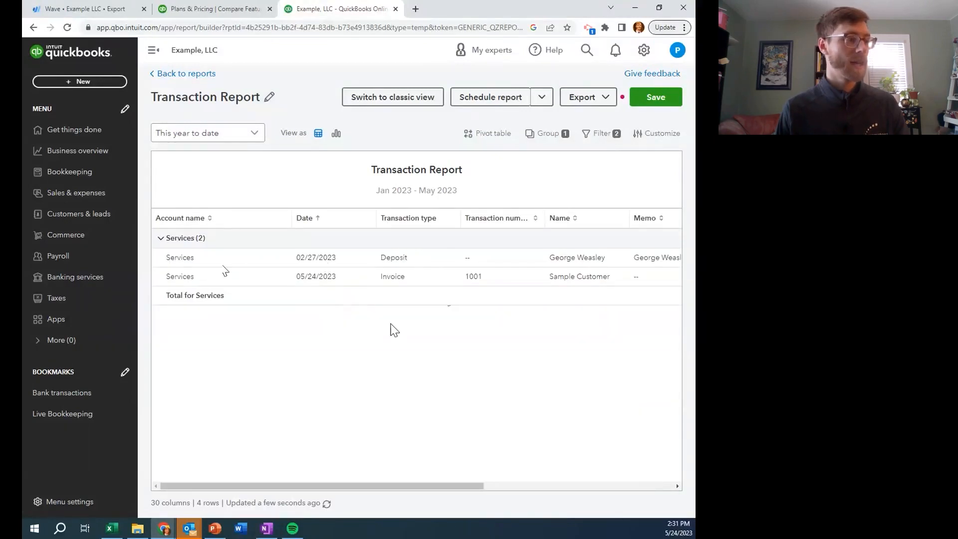
pyautogui.moveTo(422, 492)
pyautogui.mouseDown()
pyautogui.moveTo(604, 492)
pyautogui.moveTo(410, 491)
pyautogui.mouseUp()
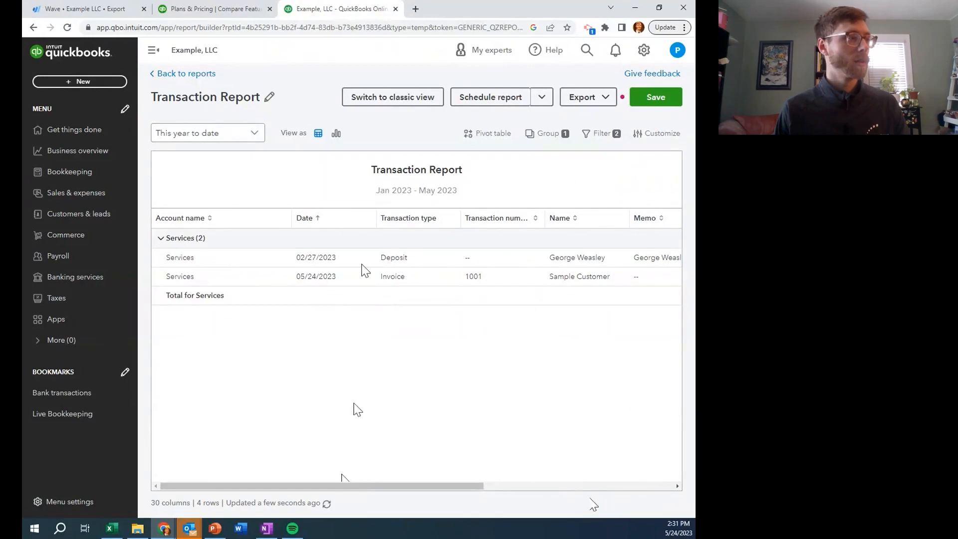
pyautogui.moveTo(445, 487); pyautogui.dragTo(660, 486)
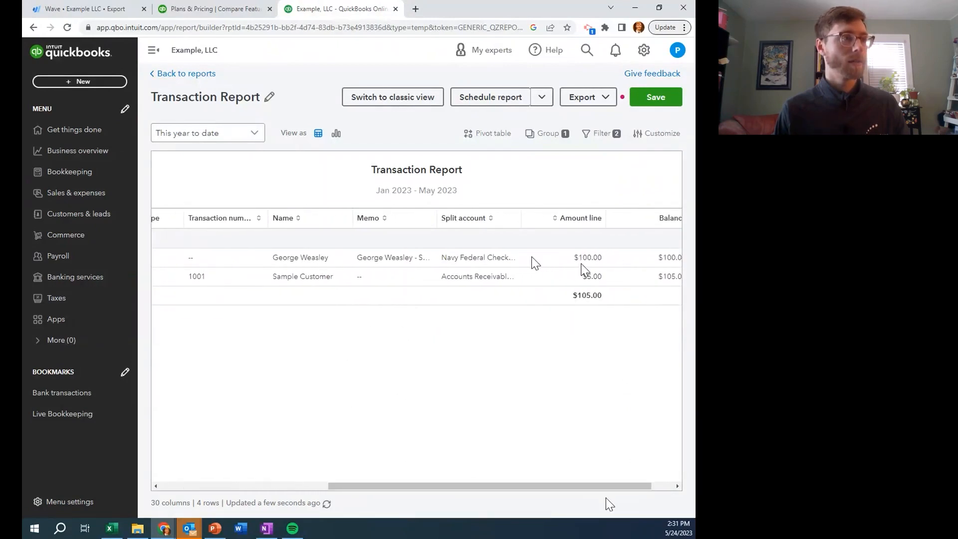
# - Change the account of the 02/27/2023 bank deposit for $100.00 to Consulting, then save and close the deposit
pyautogui.click(468, 265)
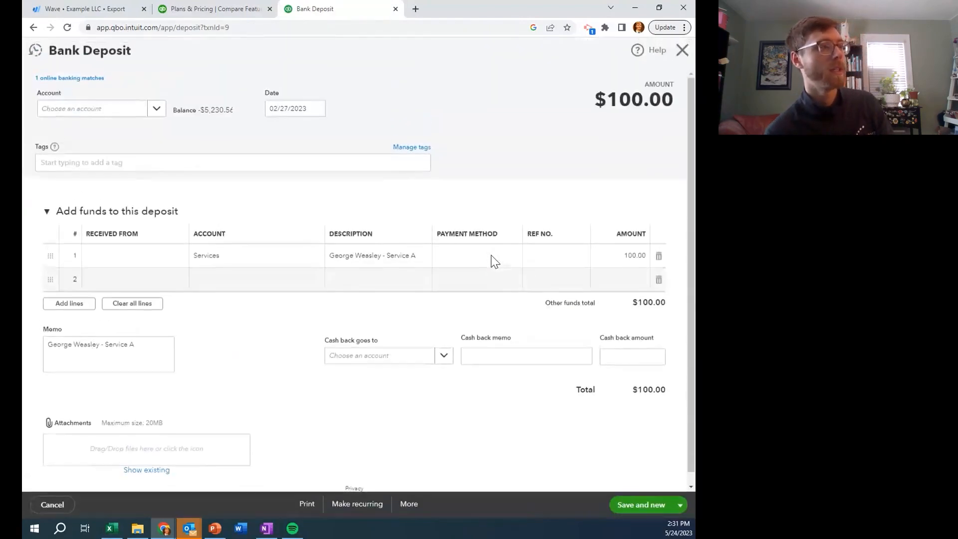
pyautogui.click(259, 263)
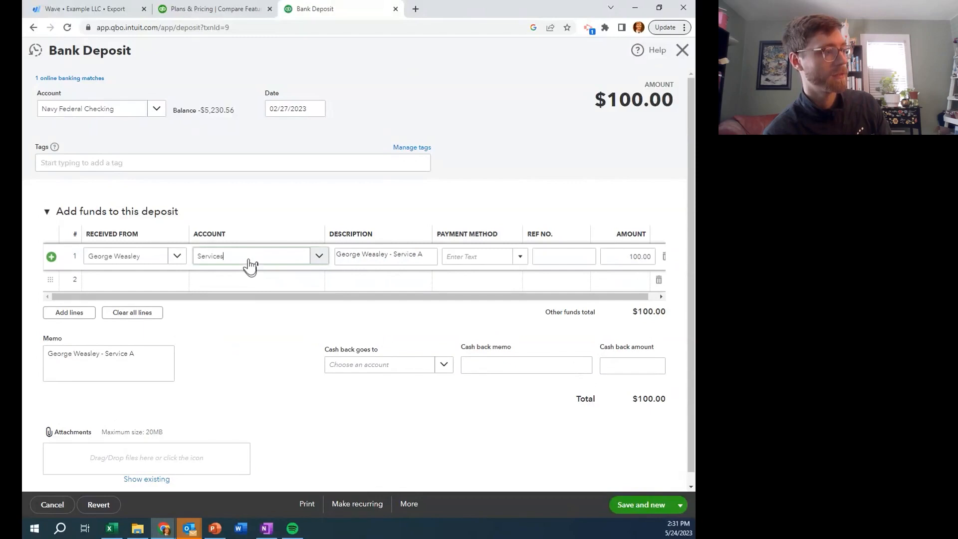
pyautogui.click(249, 262)
pyautogui.moveTo(249, 263); pyautogui.dragTo(188, 258)
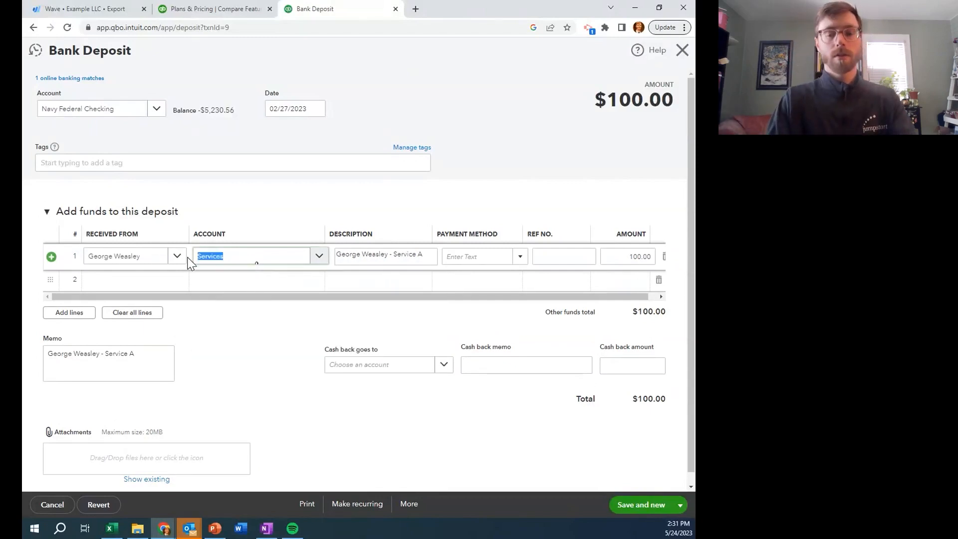
pyautogui.write('consulting')
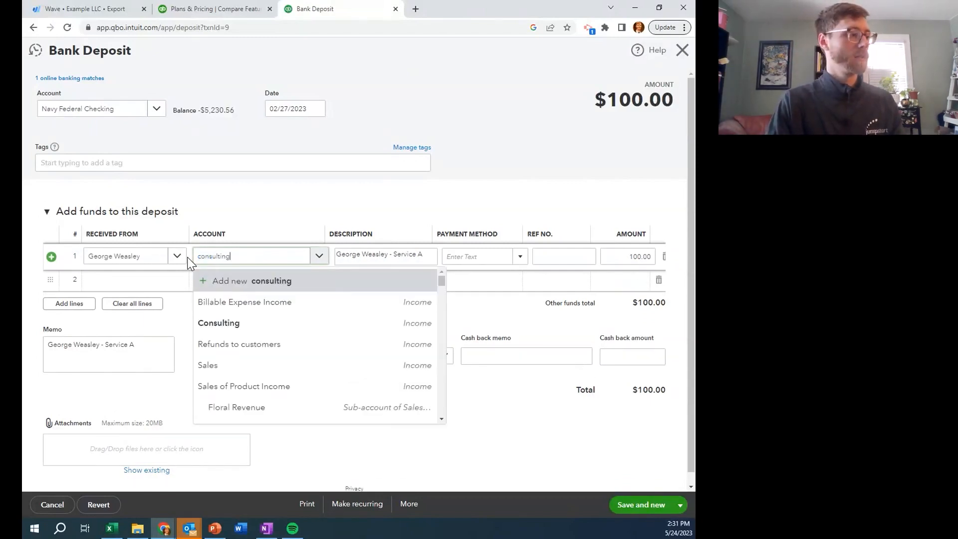
pyautogui.click(236, 323)
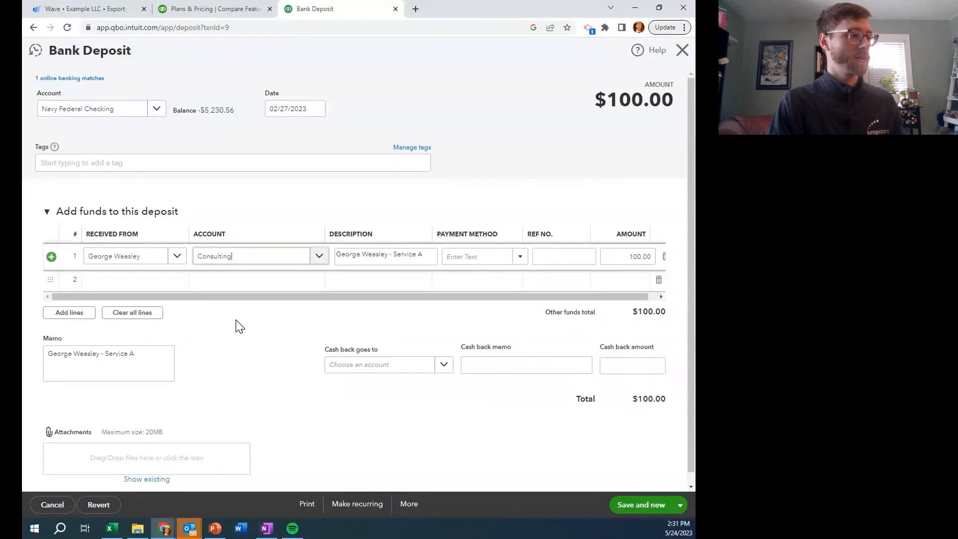
pyautogui.click(681, 505)
pyautogui.click(645, 487)
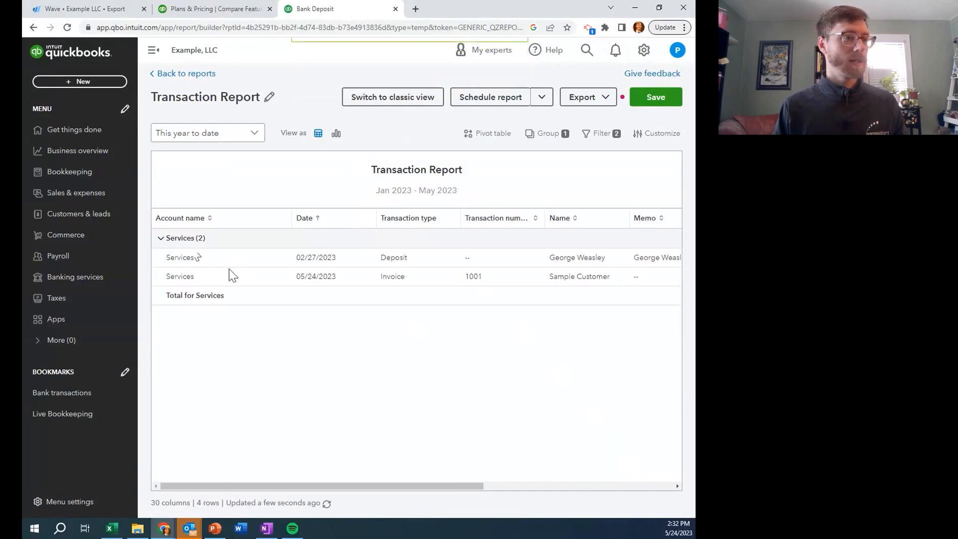
# - Open invoice 1001 from the Transaction Report and examine the product/service choices for its first line, keeping Hours selected
pyautogui.moveTo(411, 492); pyautogui.dragTo(573, 499)
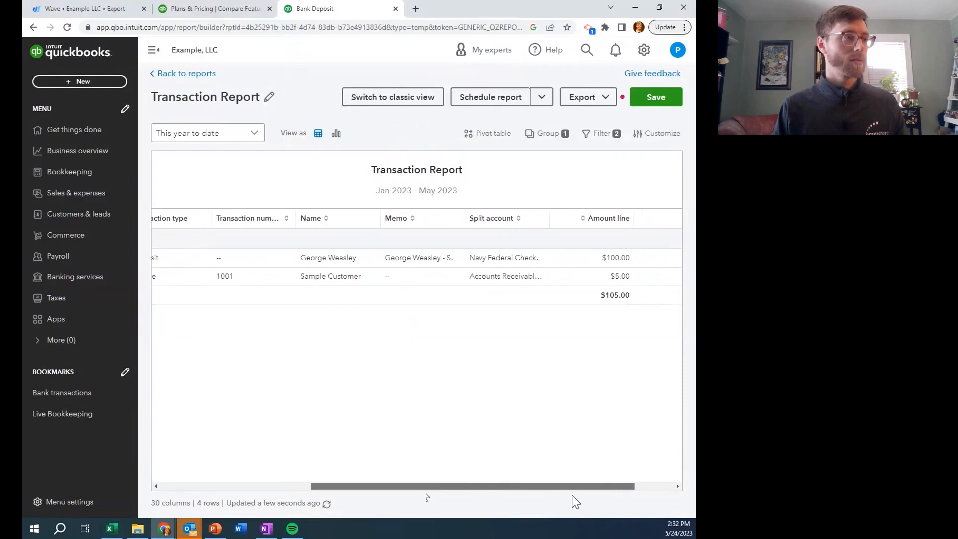
pyautogui.click(319, 280)
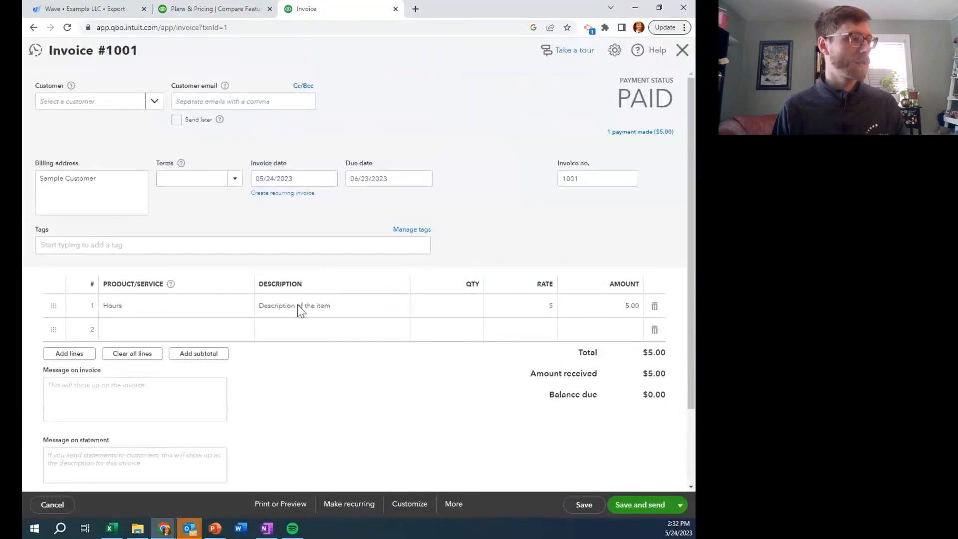
pyautogui.click(195, 312)
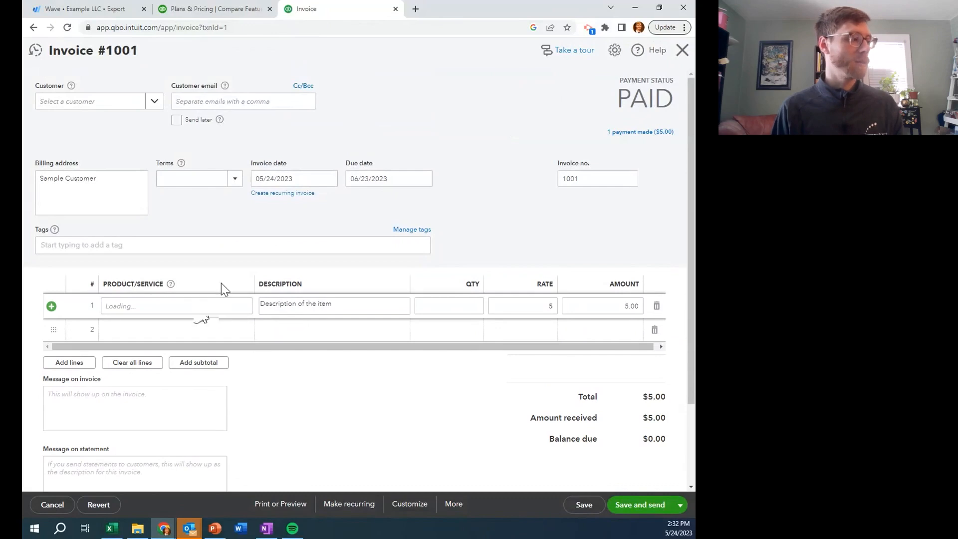
pyautogui.click(239, 310)
pyautogui.write('Hours')
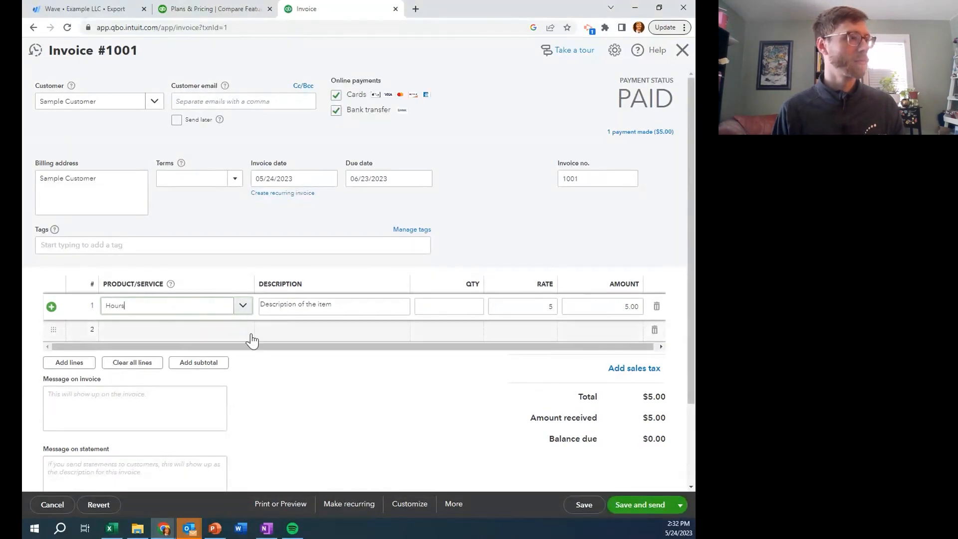
pyautogui.click(260, 371)
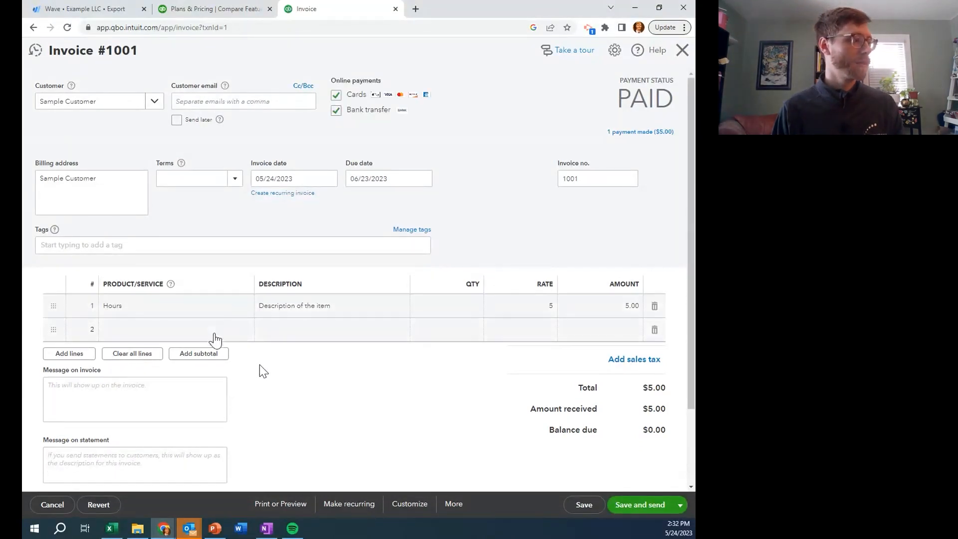
pyautogui.click(217, 312)
pyautogui.click(245, 308)
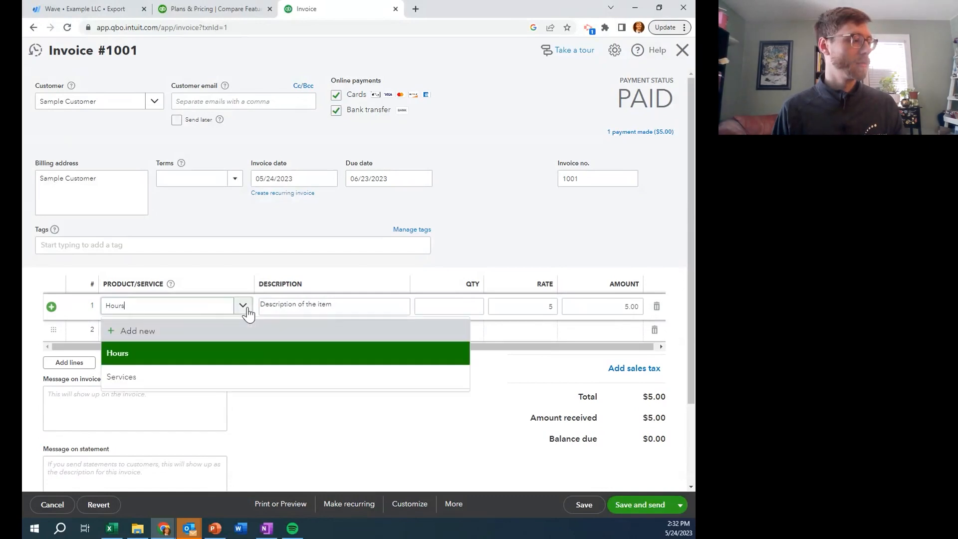
pyautogui.click(196, 360)
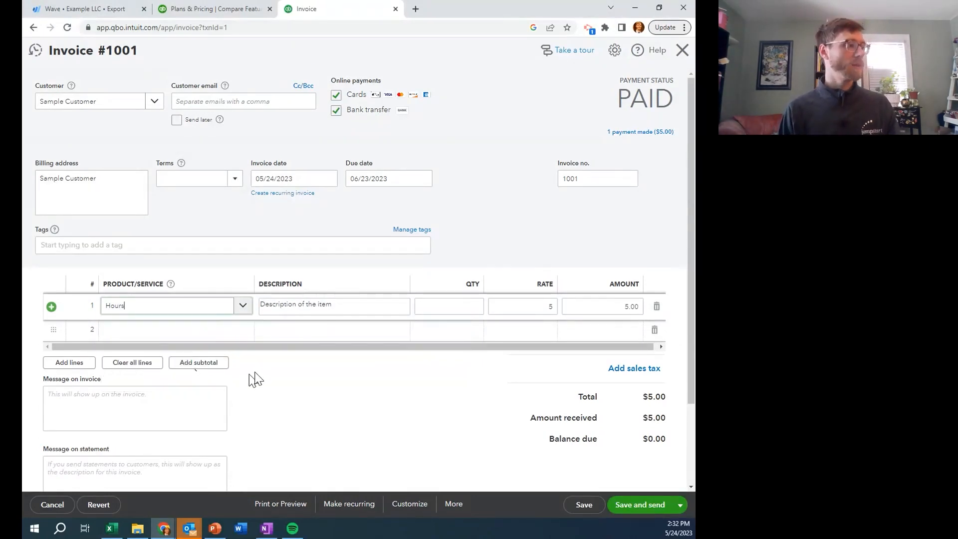
pyautogui.click(114, 286)
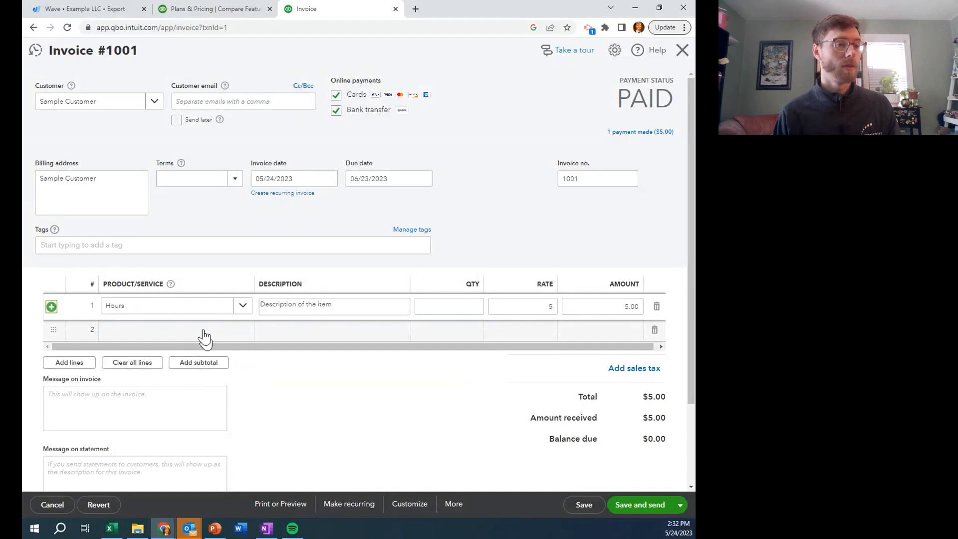
pyautogui.scroll(-1, 204, 338)
pyautogui.scroll(1, 205, 334)
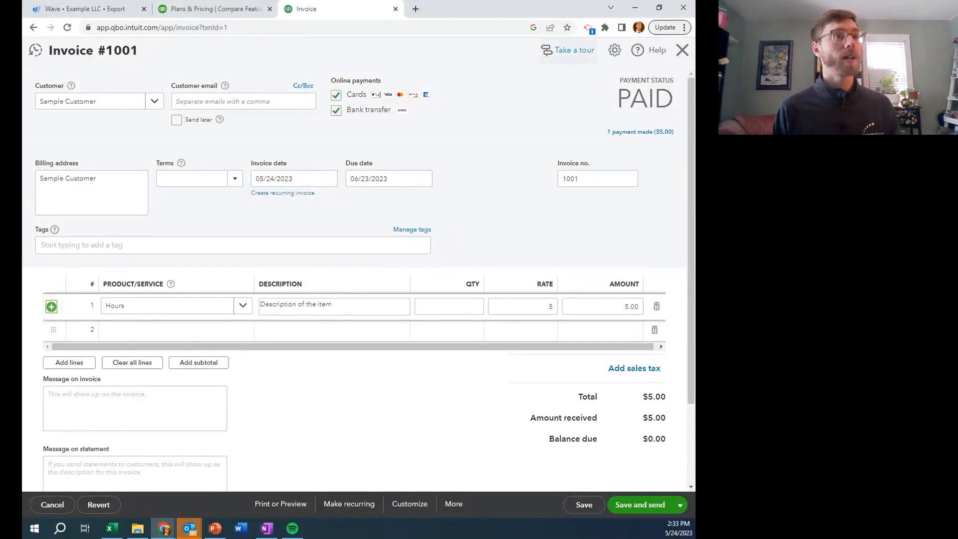
# - Close invoice 1001 without saving and return from the Transaction Report to the Profit and Loss report
pyautogui.click(677, 50)
pyautogui.click(421, 294)
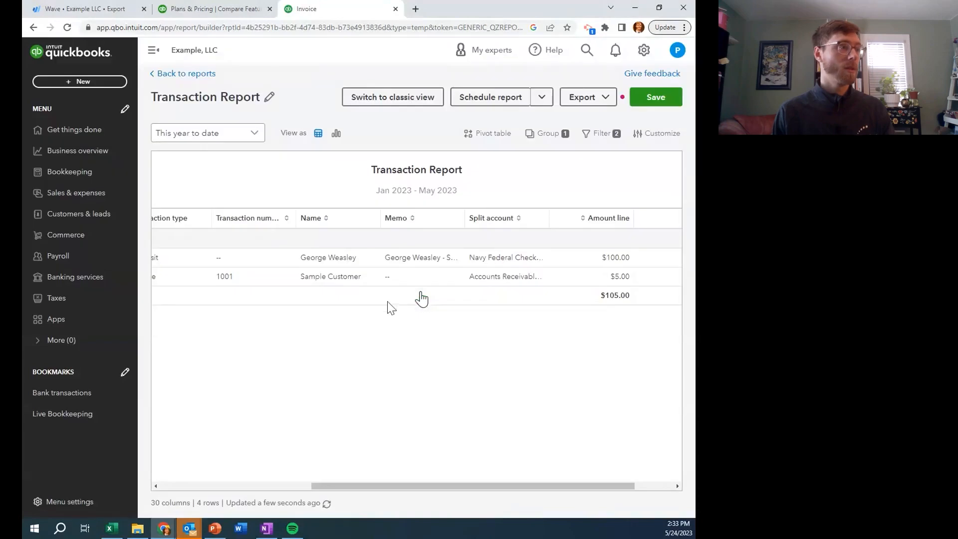
pyautogui.click(231, 9)
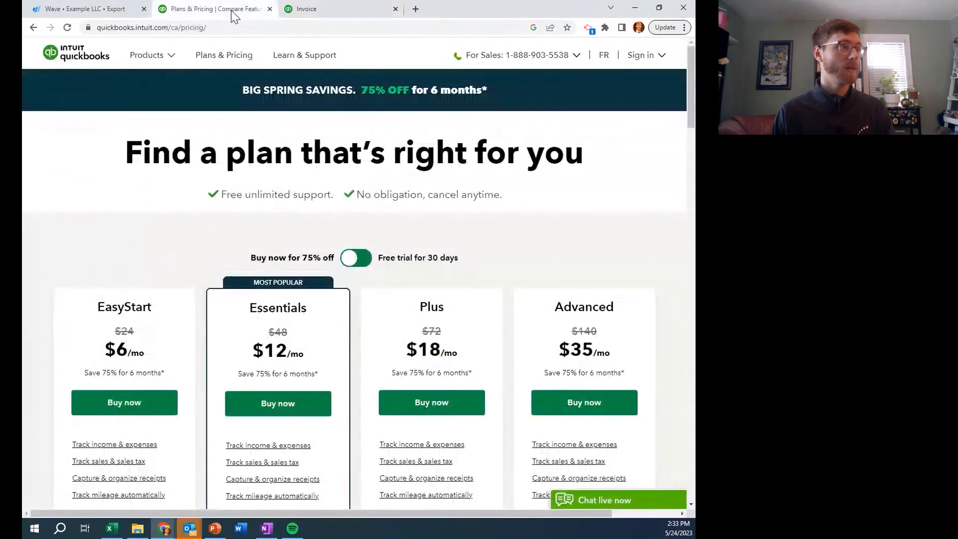
pyautogui.click(325, 6)
pyautogui.click(187, 75)
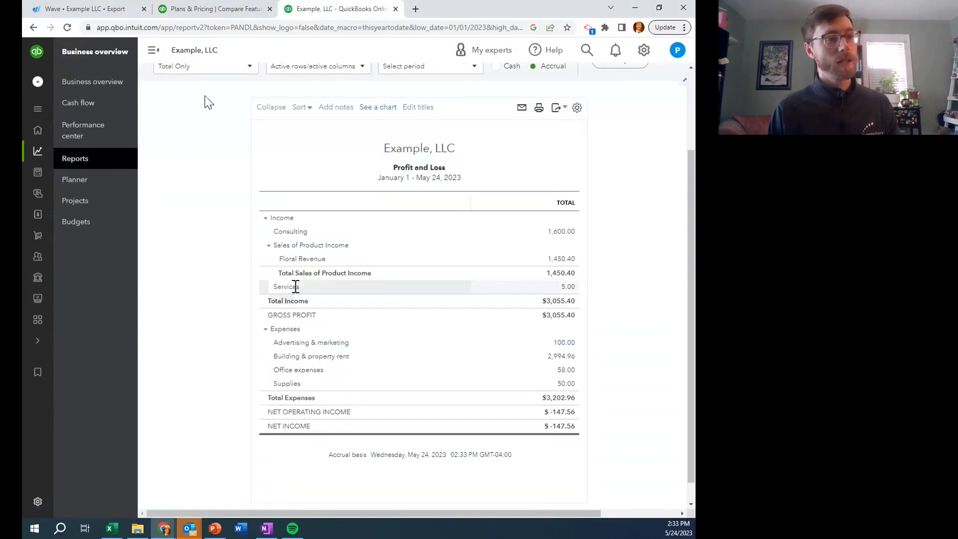
# - Try to open the transactions behind the remaining Services income, dismiss the loading window and check the amount on the report
pyautogui.click(566, 289)
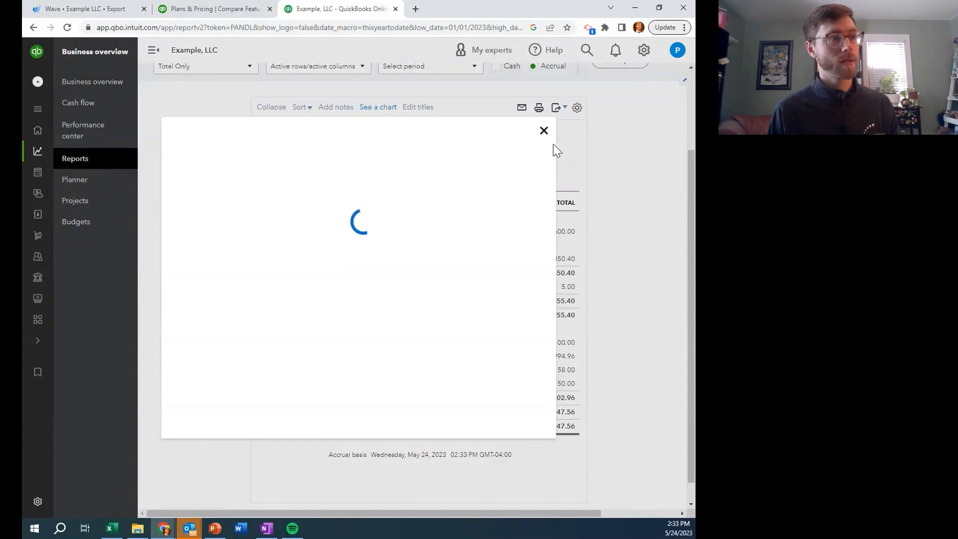
pyautogui.click(543, 131)
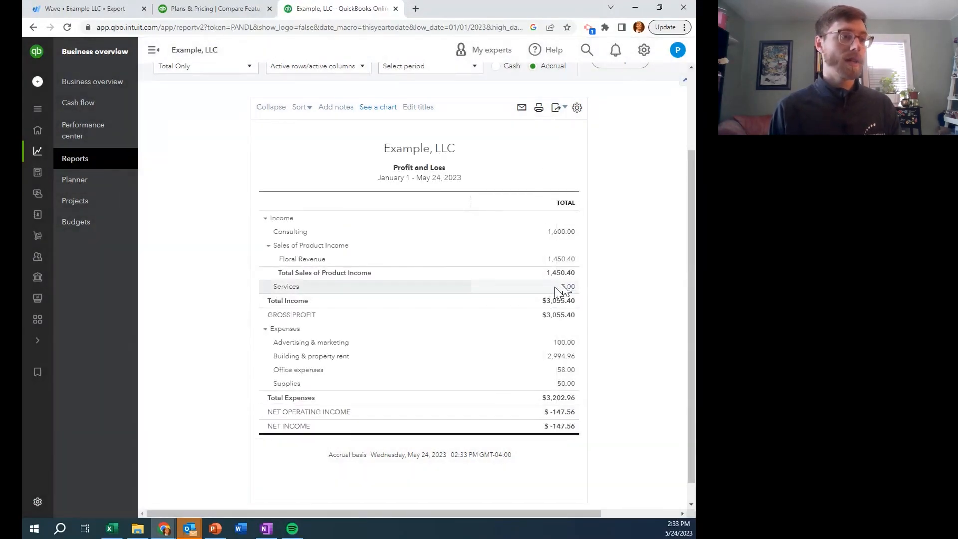
pyautogui.moveTo(570, 288); pyautogui.dragTo(585, 288)
pyautogui.click(601, 288)
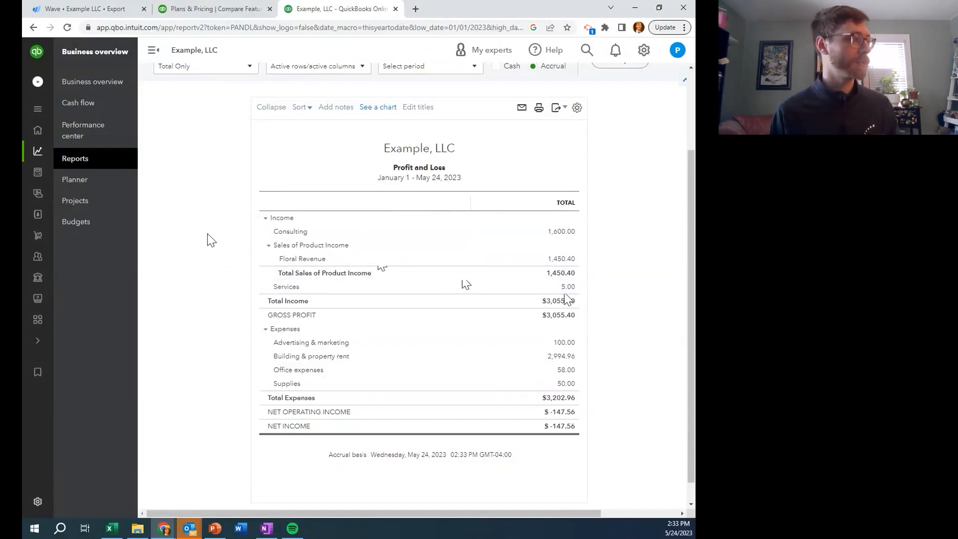
# - Review the Invoices list and the Products and Services page, including the available product/service types, without adding an item
pyautogui.moveTo(37, 159)
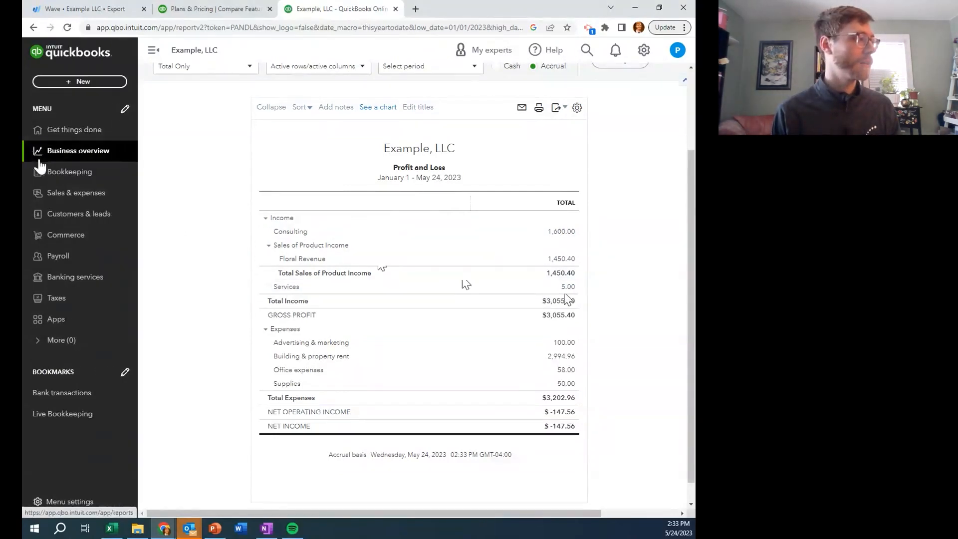
pyautogui.click(72, 195)
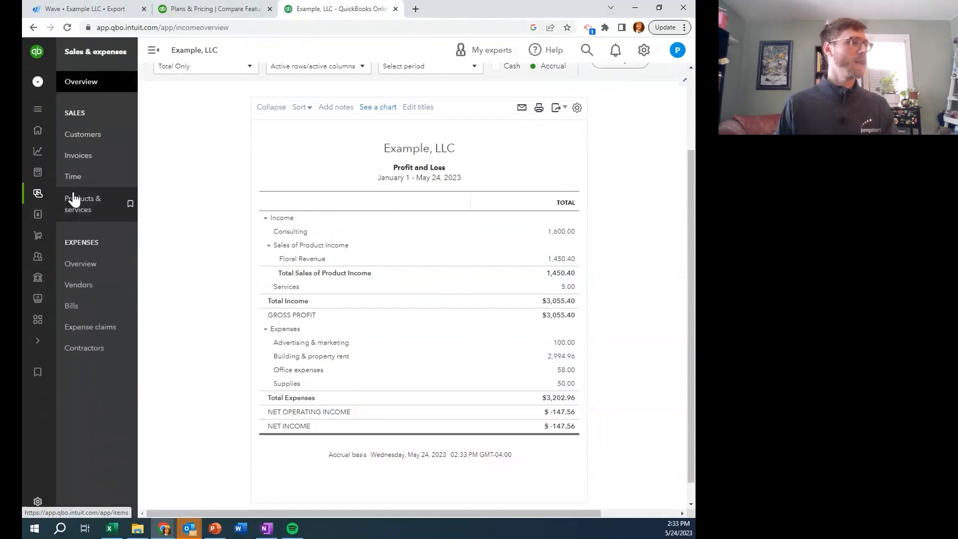
pyautogui.click(85, 157)
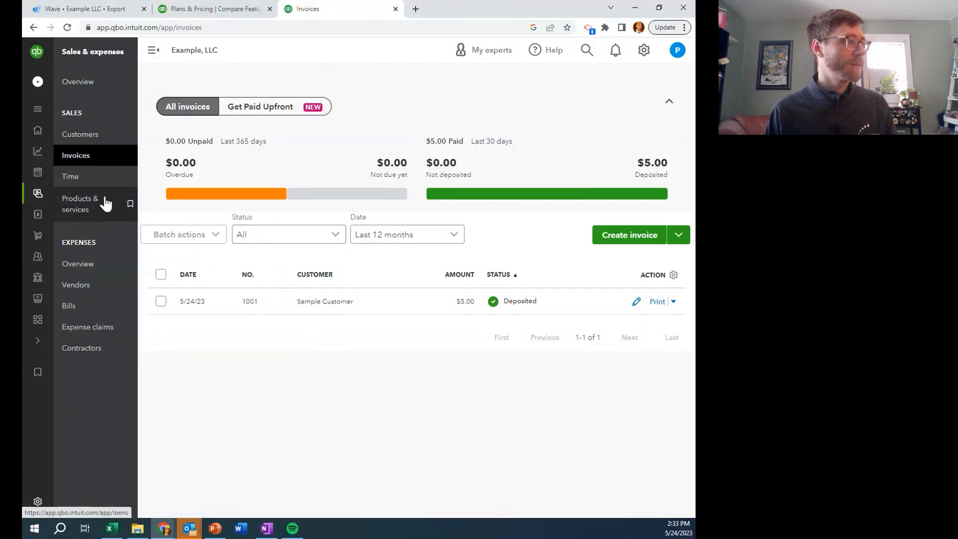
pyautogui.click(82, 204)
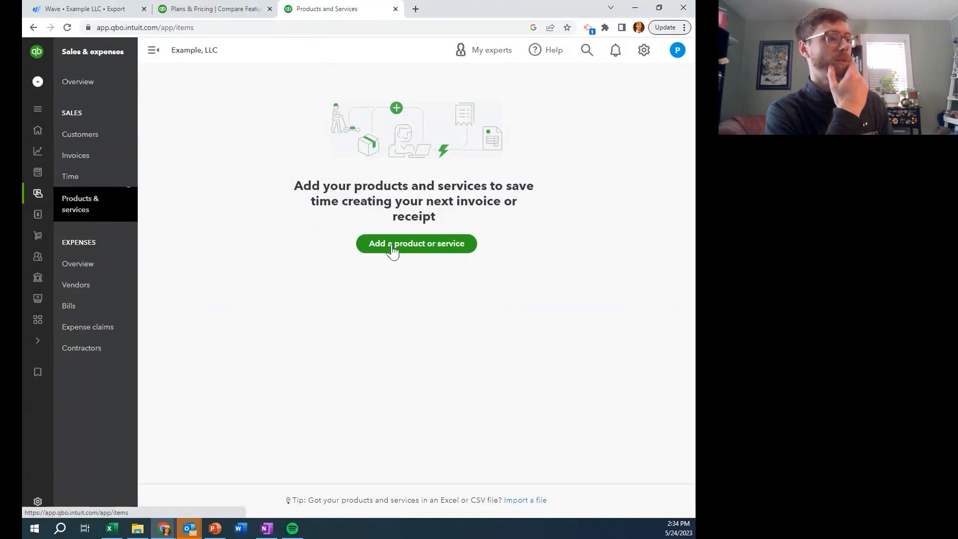
pyautogui.click(438, 252)
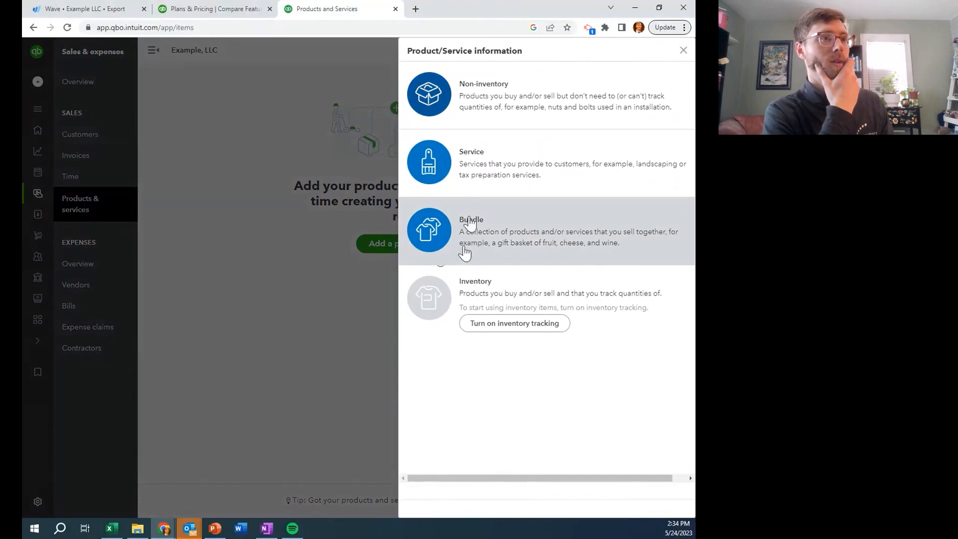
pyautogui.click(683, 50)
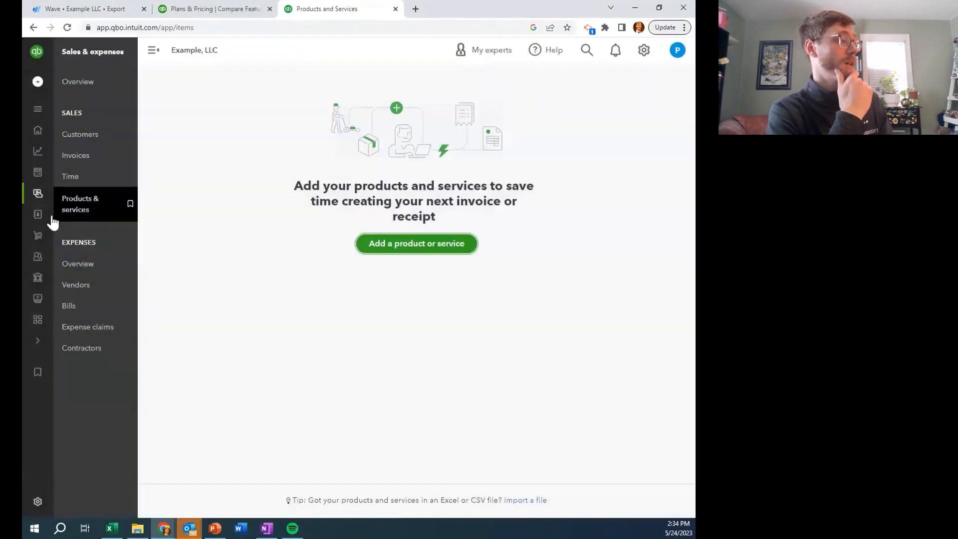
# - Reopen the Profit and Loss report from the favorite standard reports
pyautogui.moveTo(28, 235)
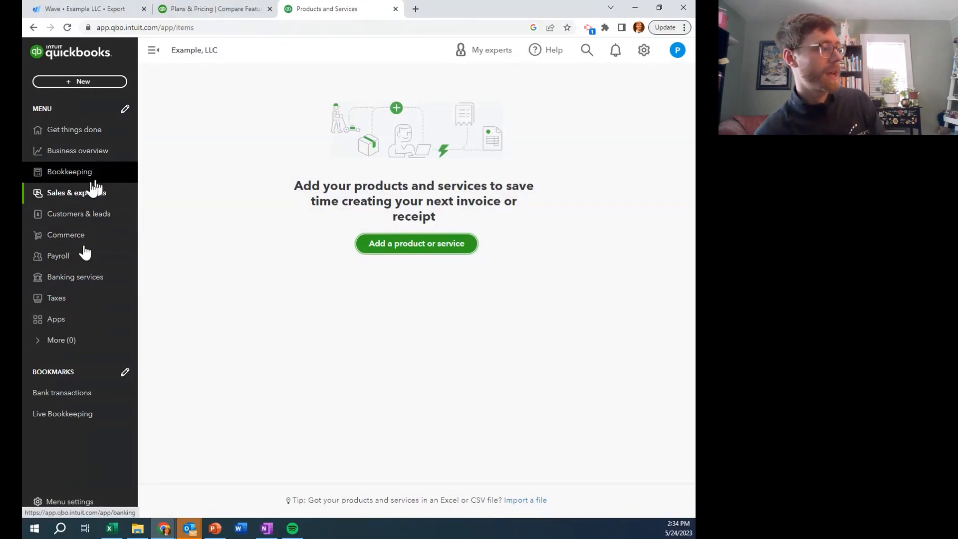
pyautogui.click(104, 158)
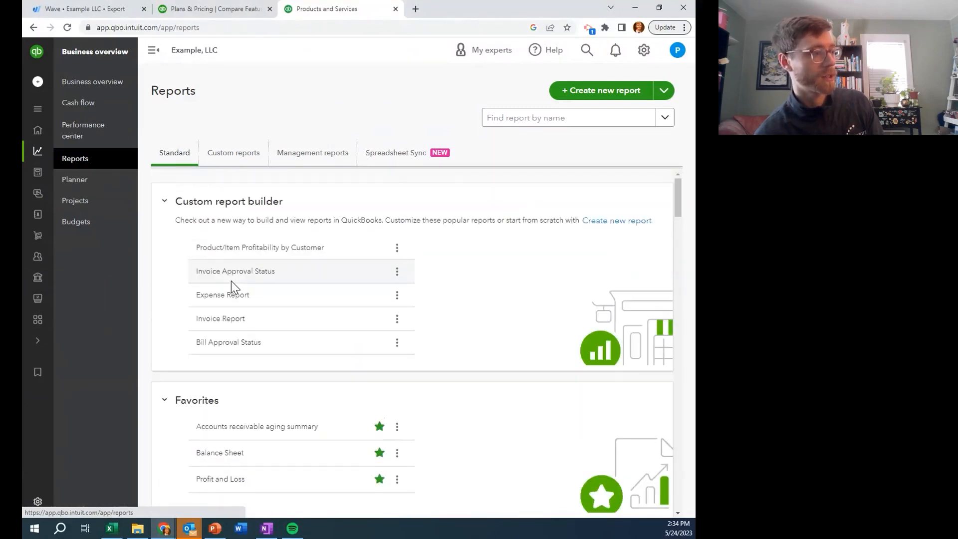
pyautogui.scroll(-1, 247, 344)
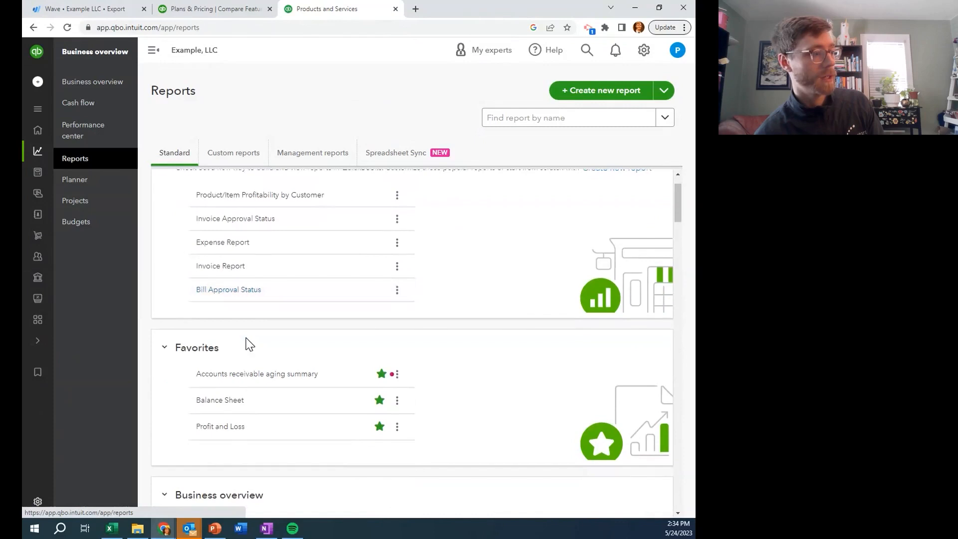
pyautogui.click(219, 425)
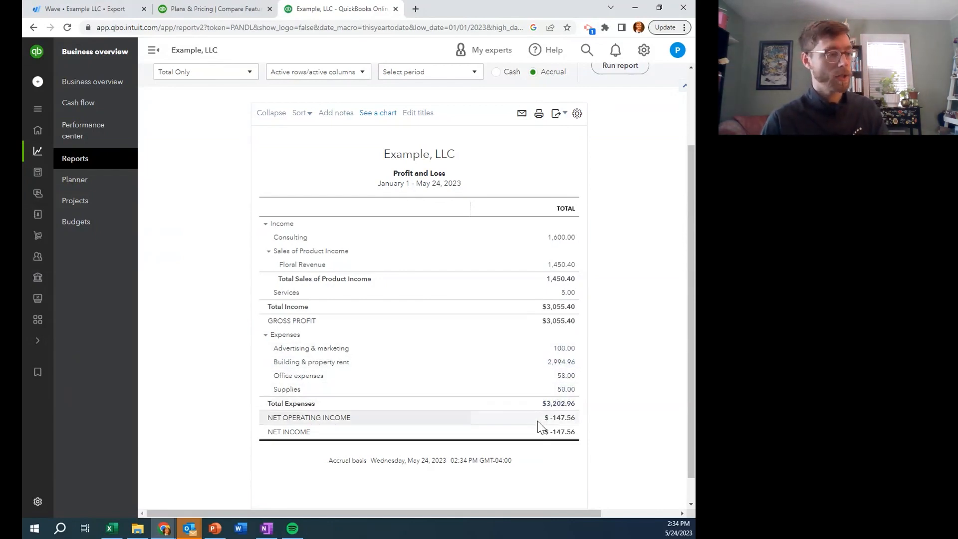
# - Examine the net income figures and the Profit and Loss Detail report behind them, then return to the report summary
pyautogui.moveTo(542, 418); pyautogui.dragTo(586, 427)
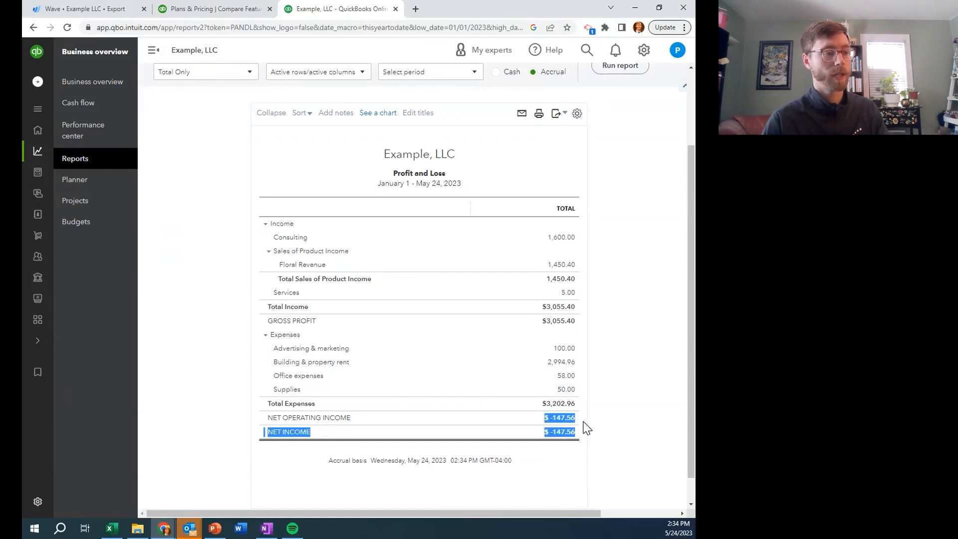
pyautogui.click(569, 433)
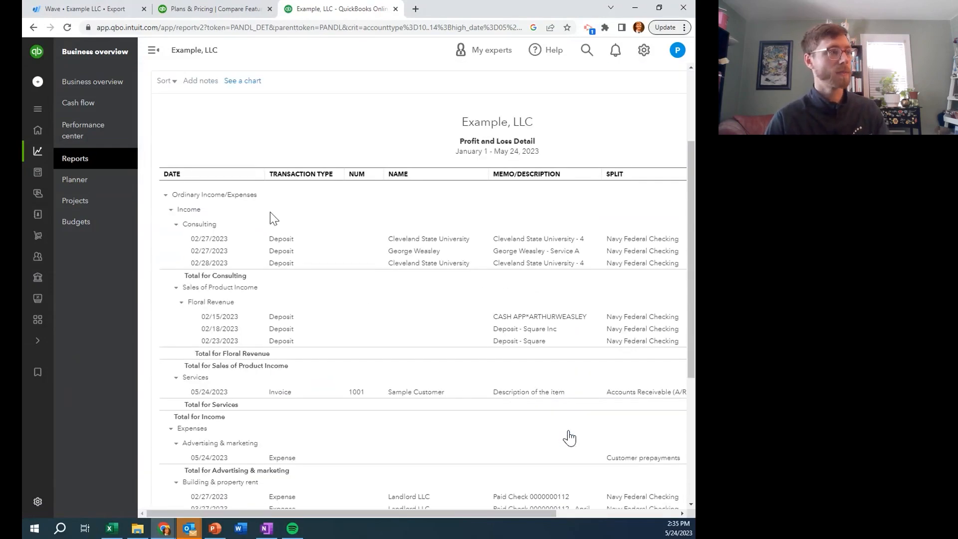
pyautogui.scroll(3, 210, 117)
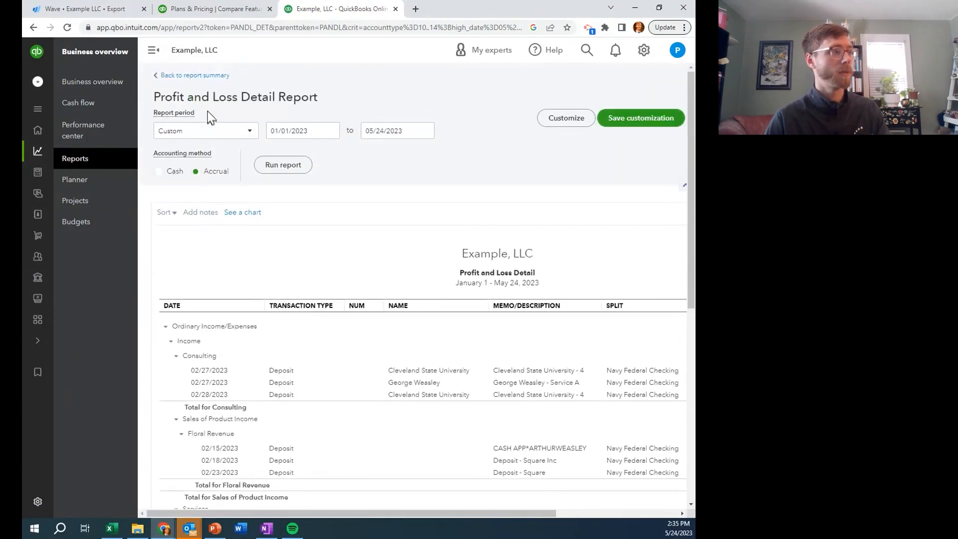
pyautogui.click(193, 77)
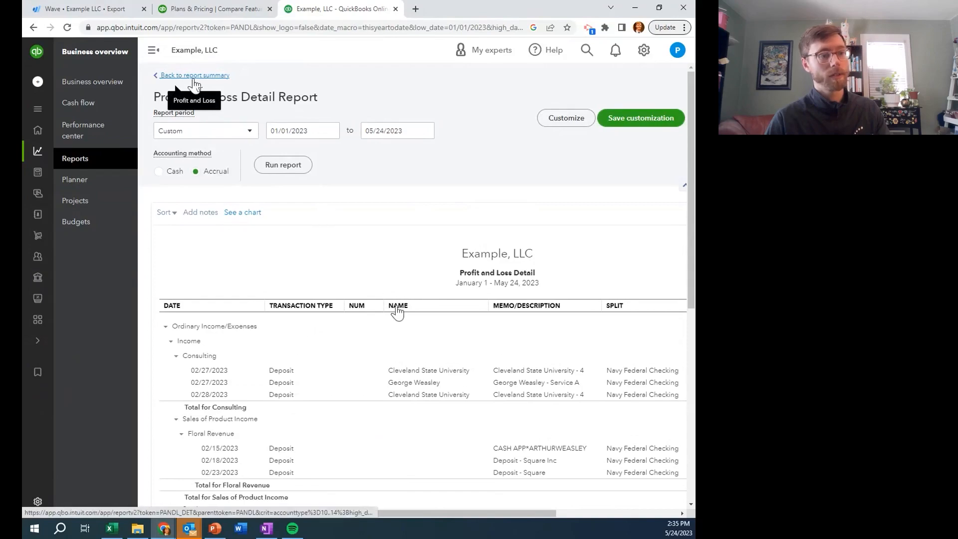